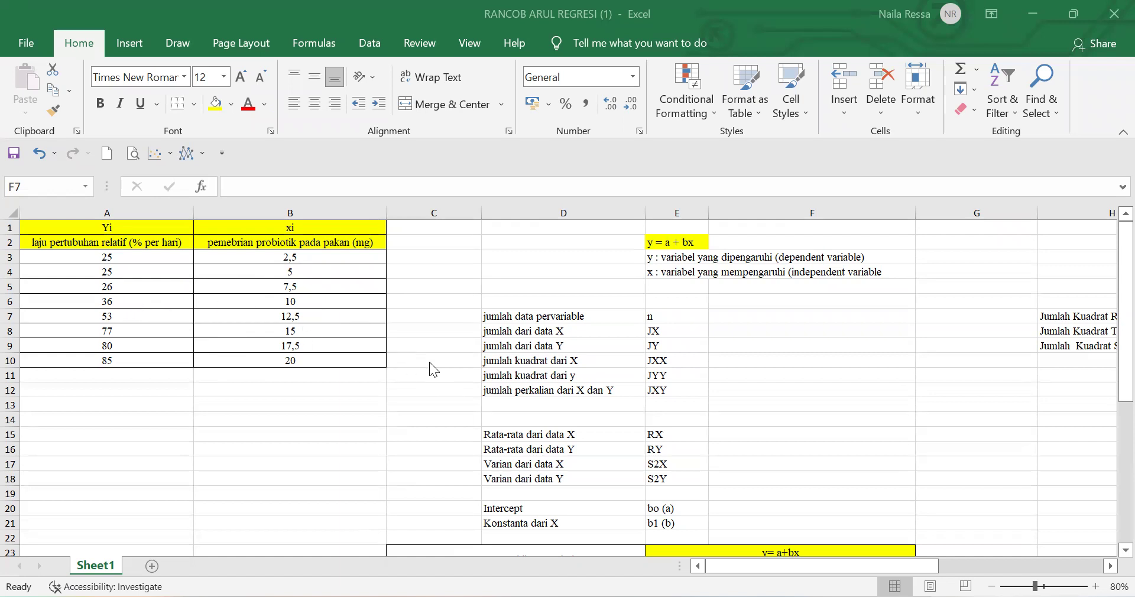
- Calculate the number of data points n in F7 with the formula =COUNT(B3:B10)
click(780, 317)
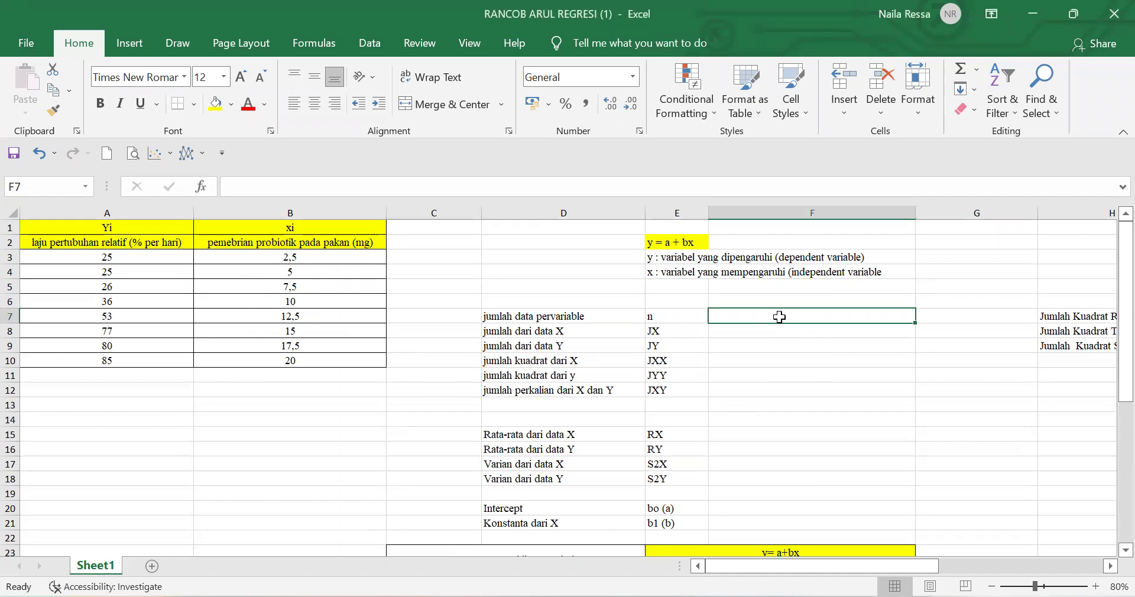
text(=)
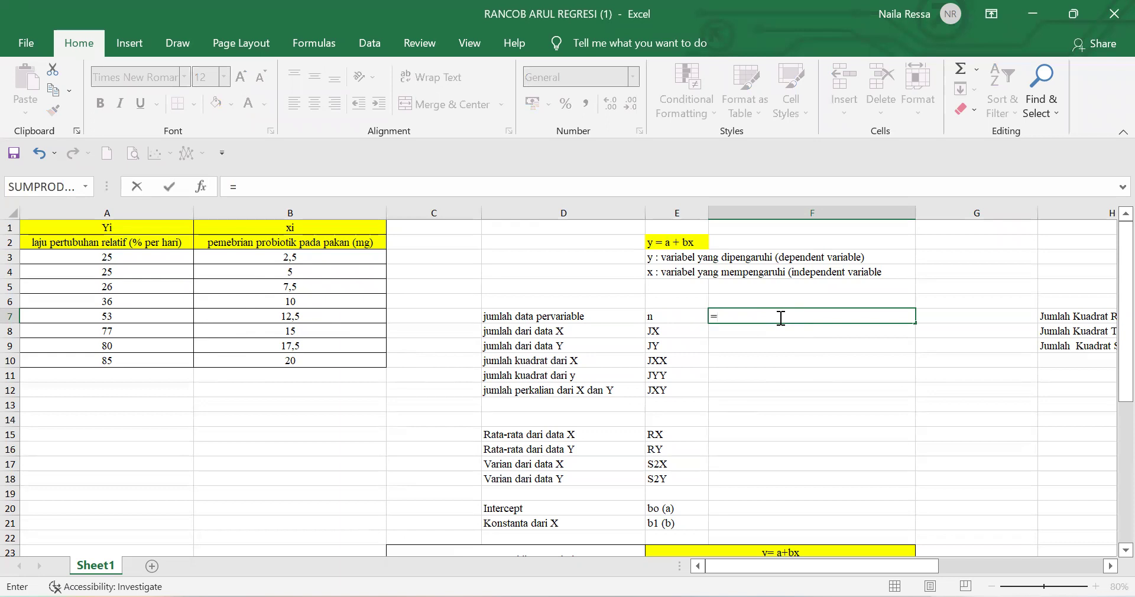
text(COUNT)
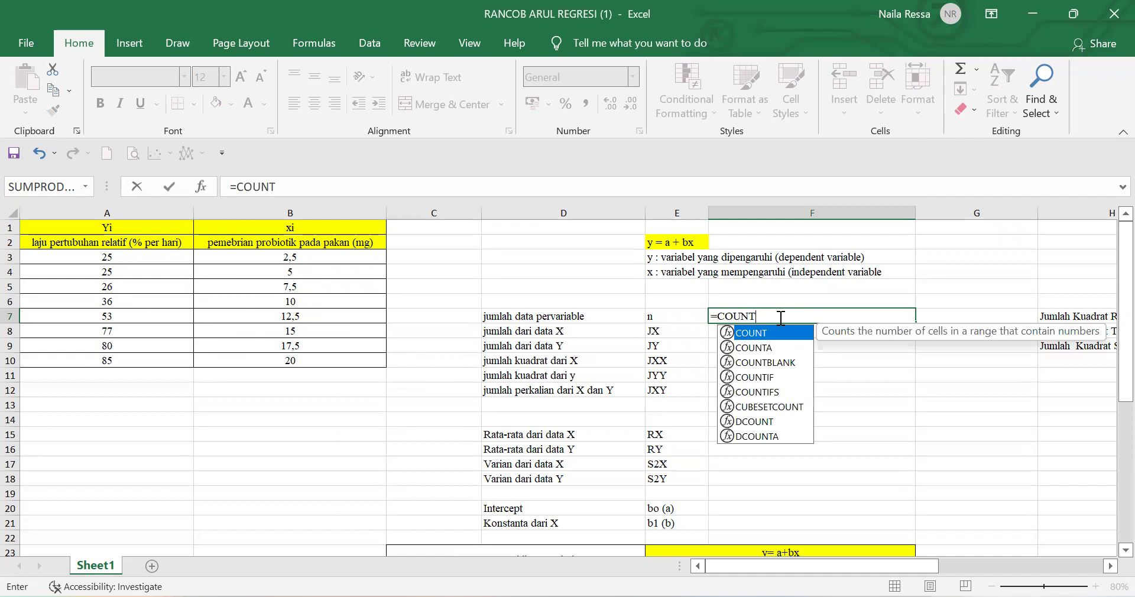
text(()
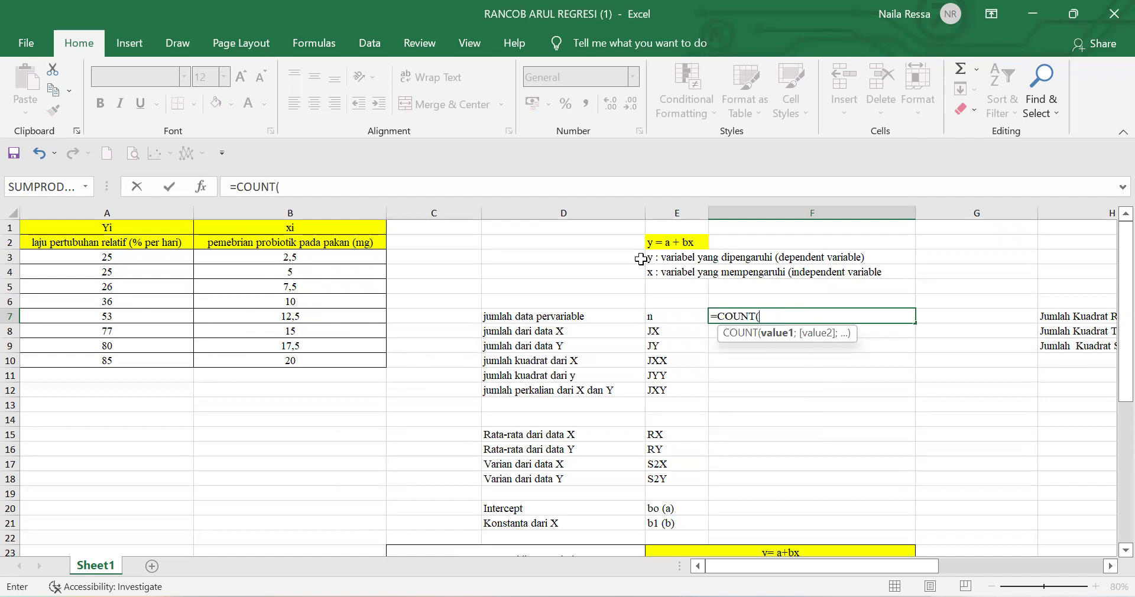
click(274, 255)
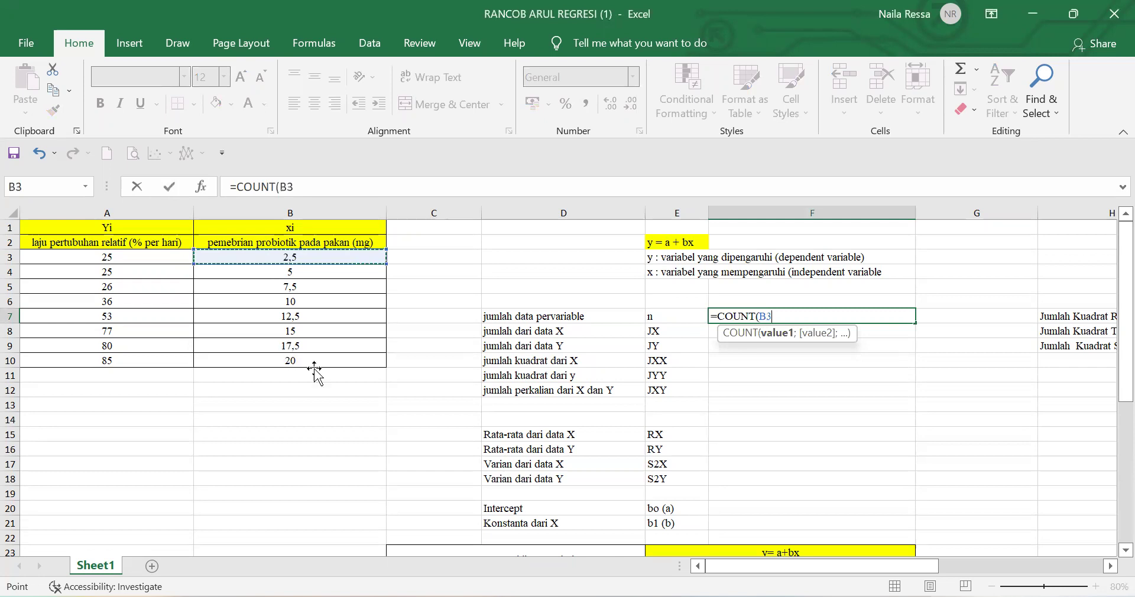
shift+click(291, 361)
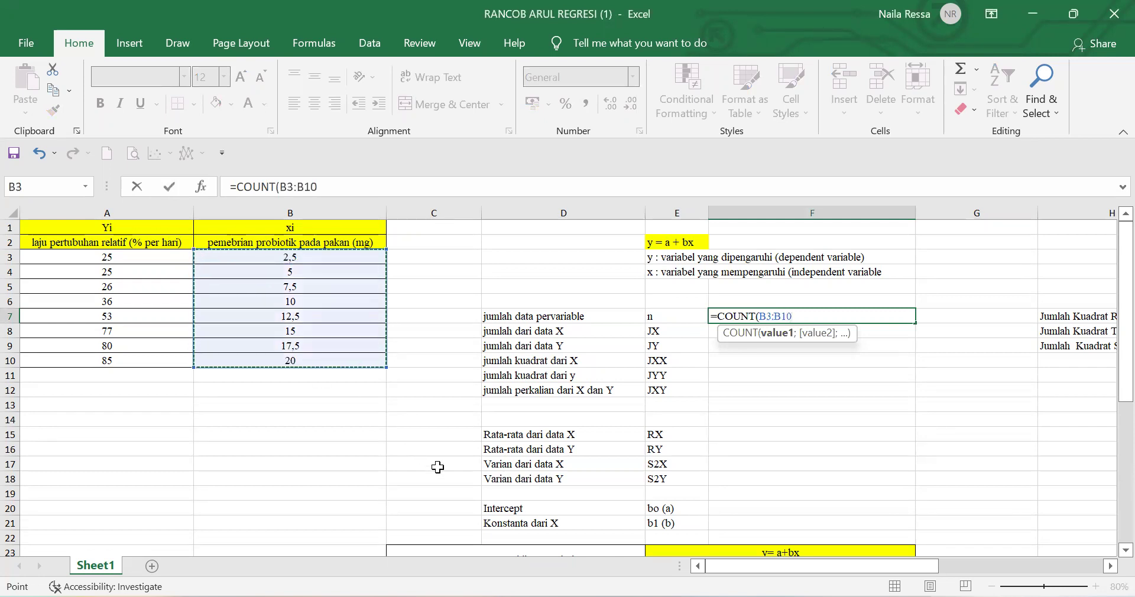
text())
key(Return)
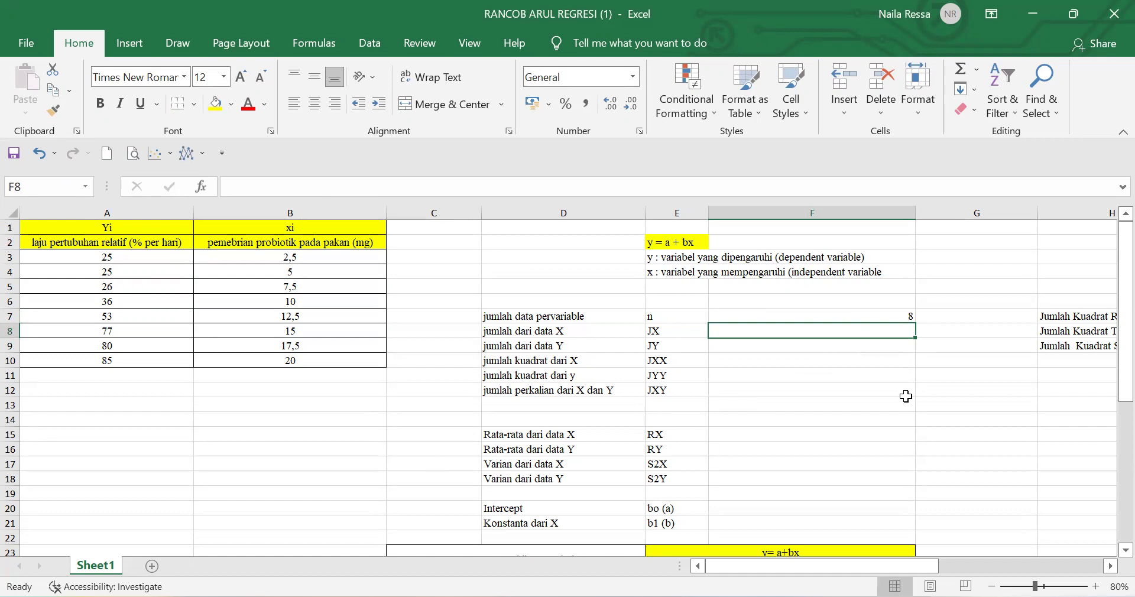
- Calculate the sum of the X data (JX) in F8 with the formula =SUM(B3:B10)
text(=)
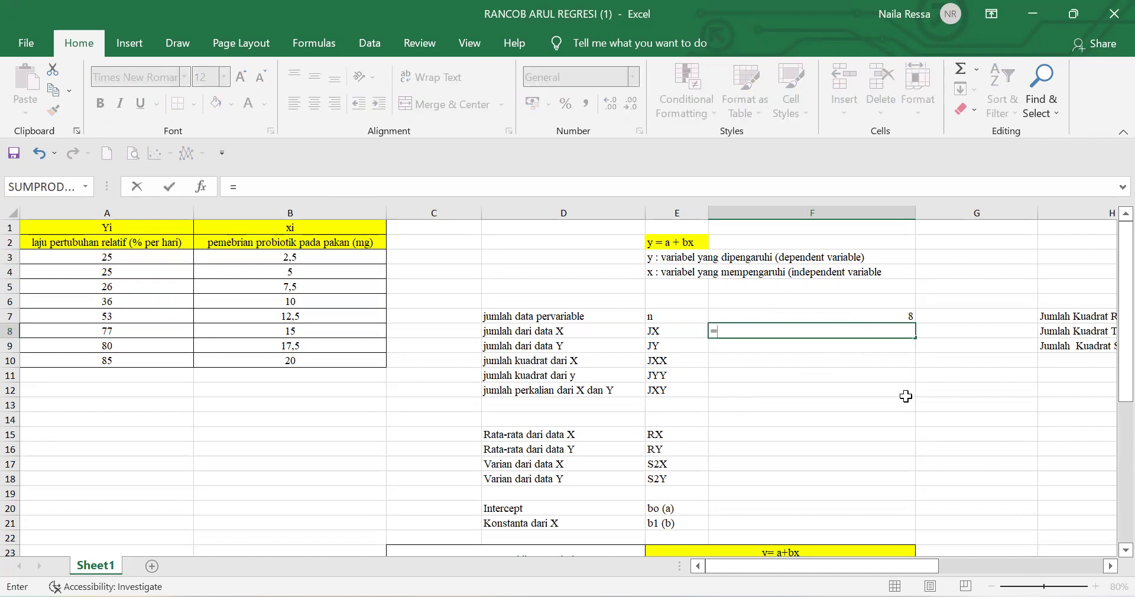
text(SUM()
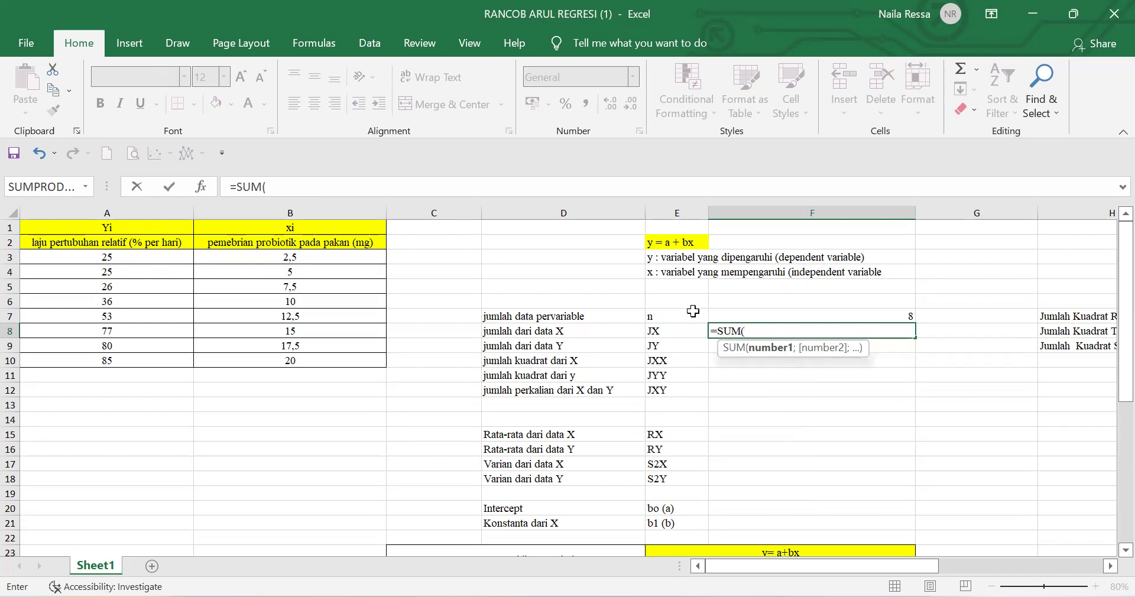
drag(318, 254, 338, 357)
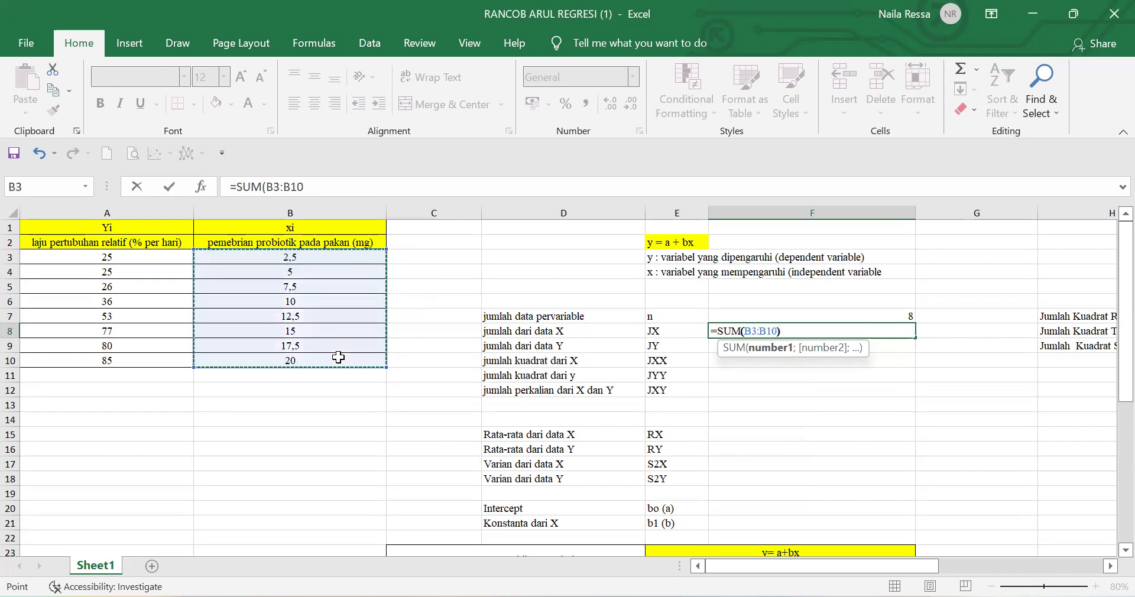
text())
key(Return)
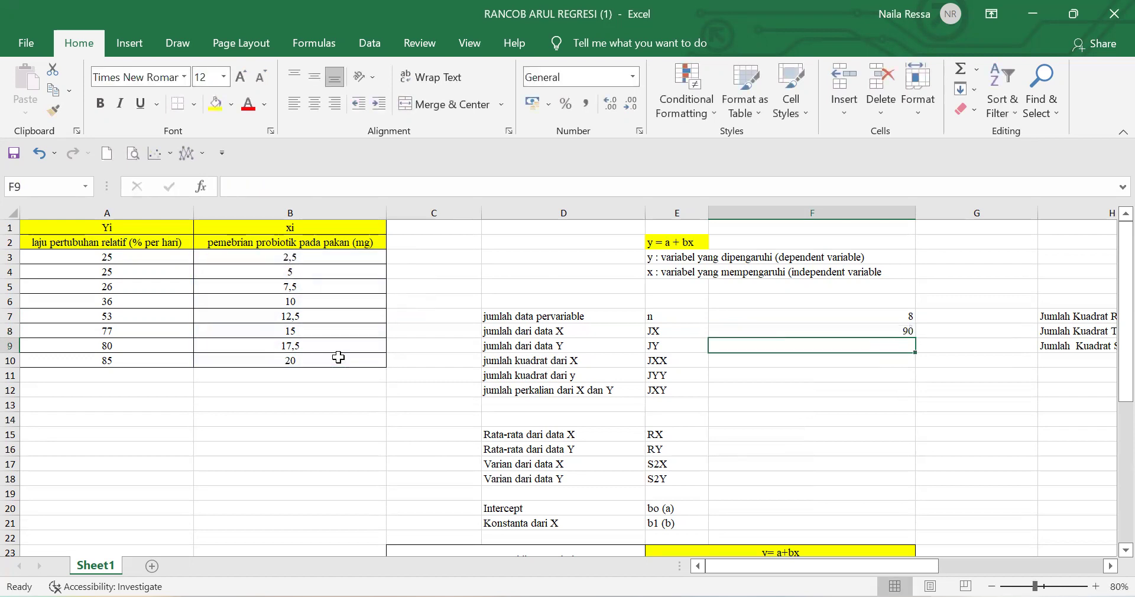
- Calculate the sum of the Y data (JY) in F9 with the formula =SUM(A3:A10)
text(=)
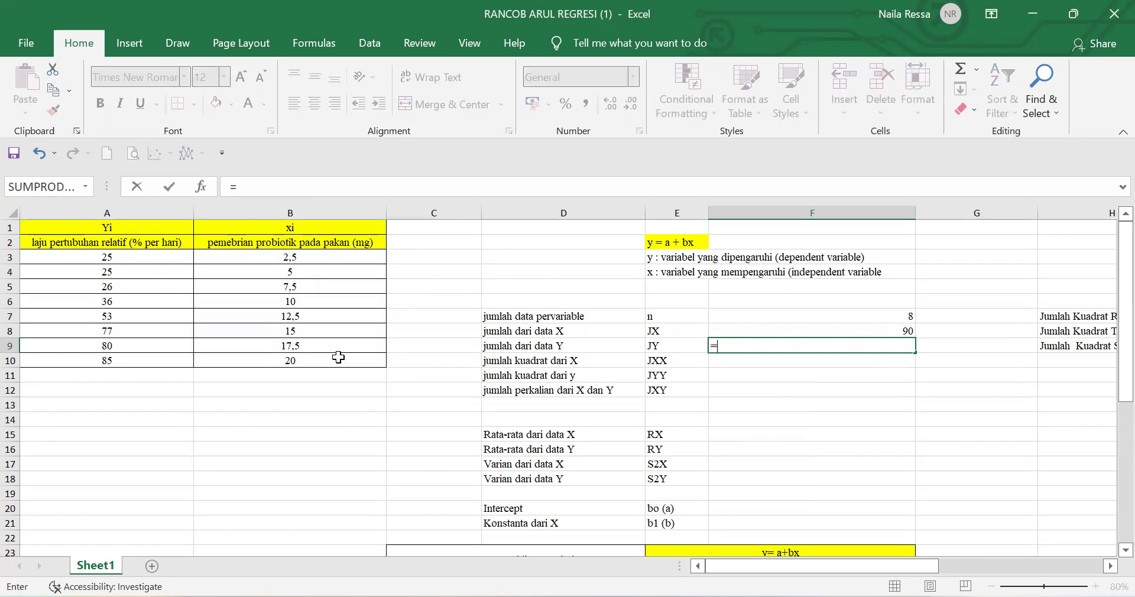
text(S)
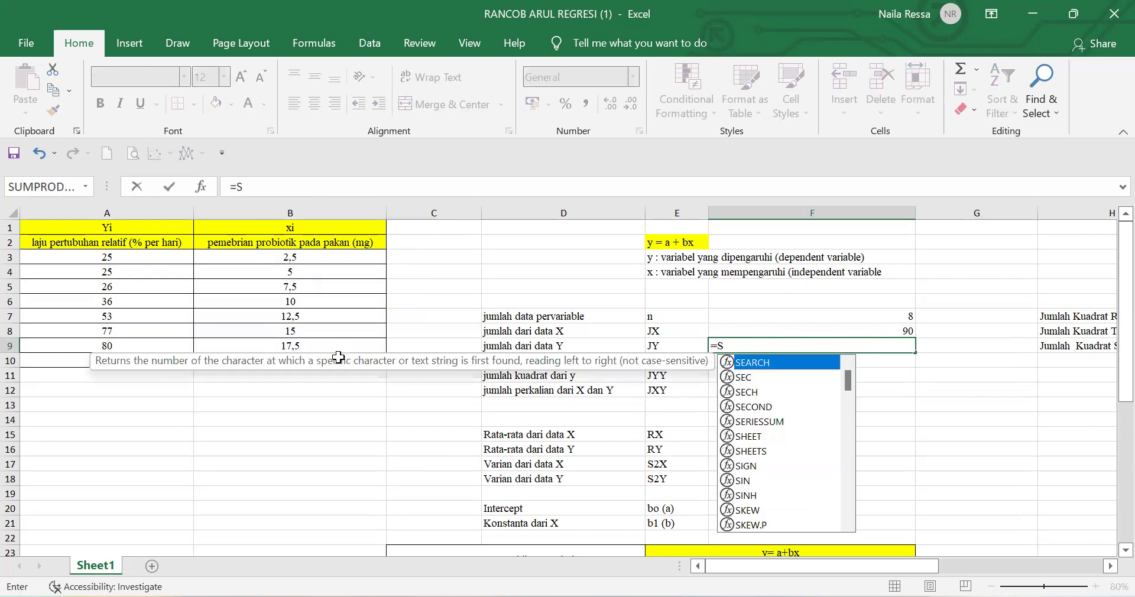
text(UM()
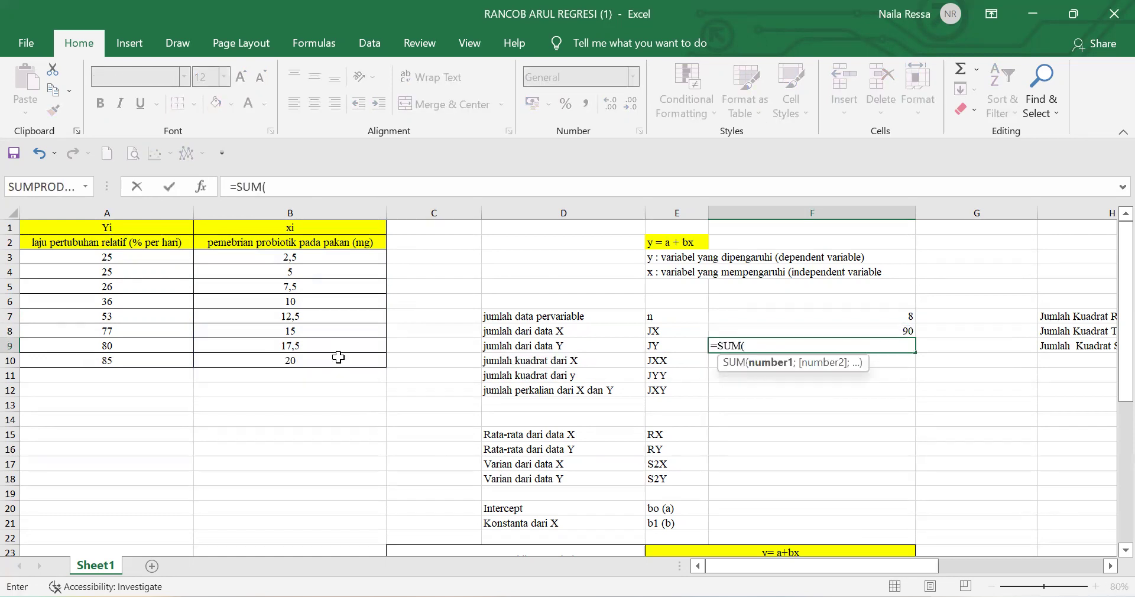
click(104, 260)
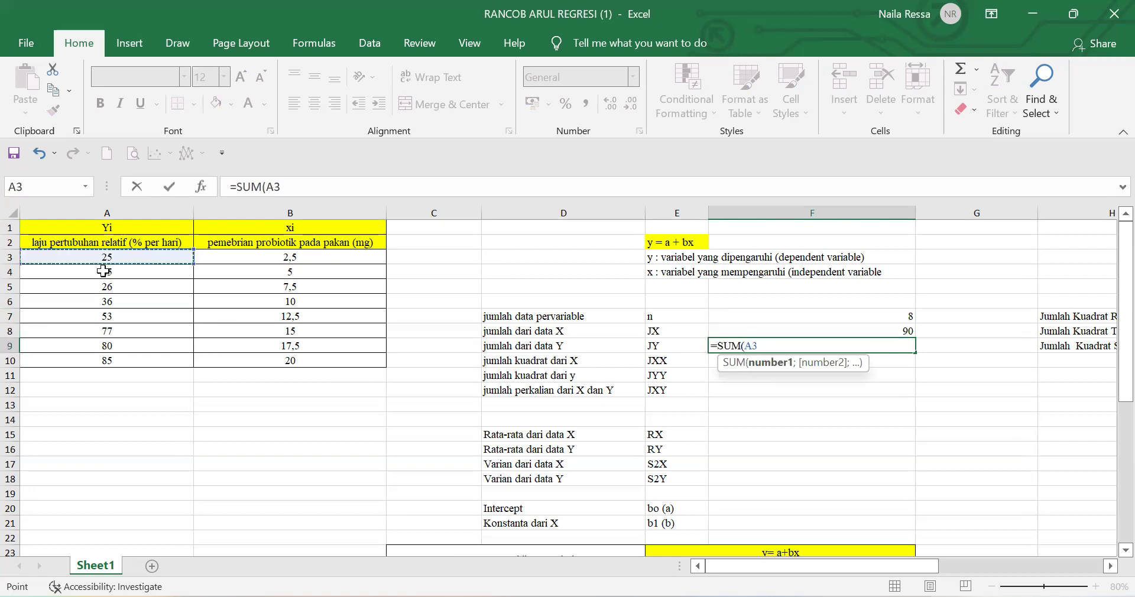
shift+click(111, 358)
text())
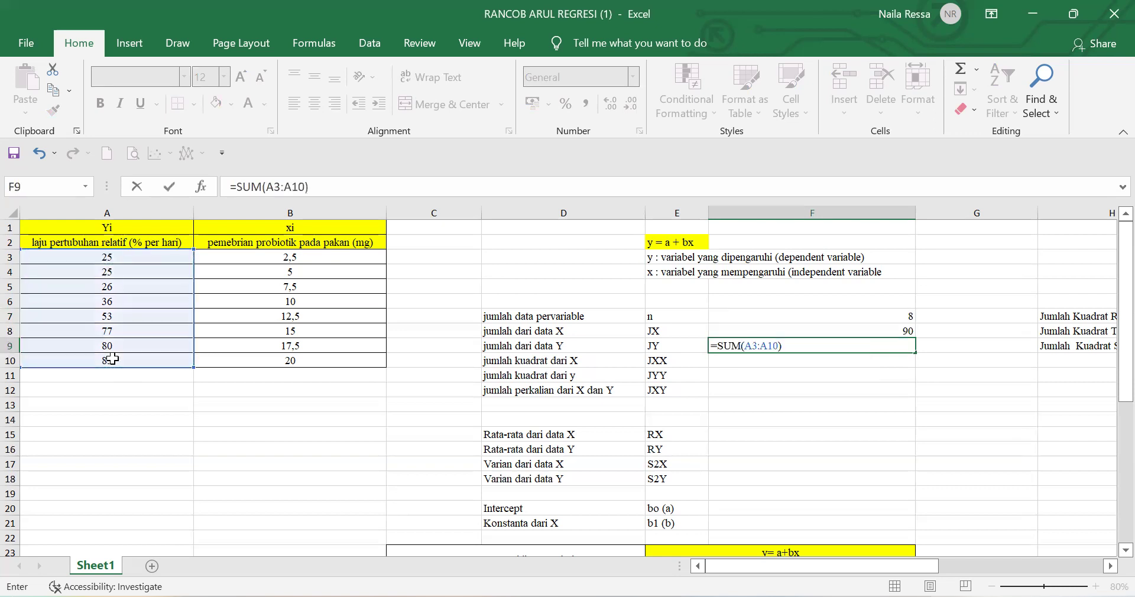
key(Return)
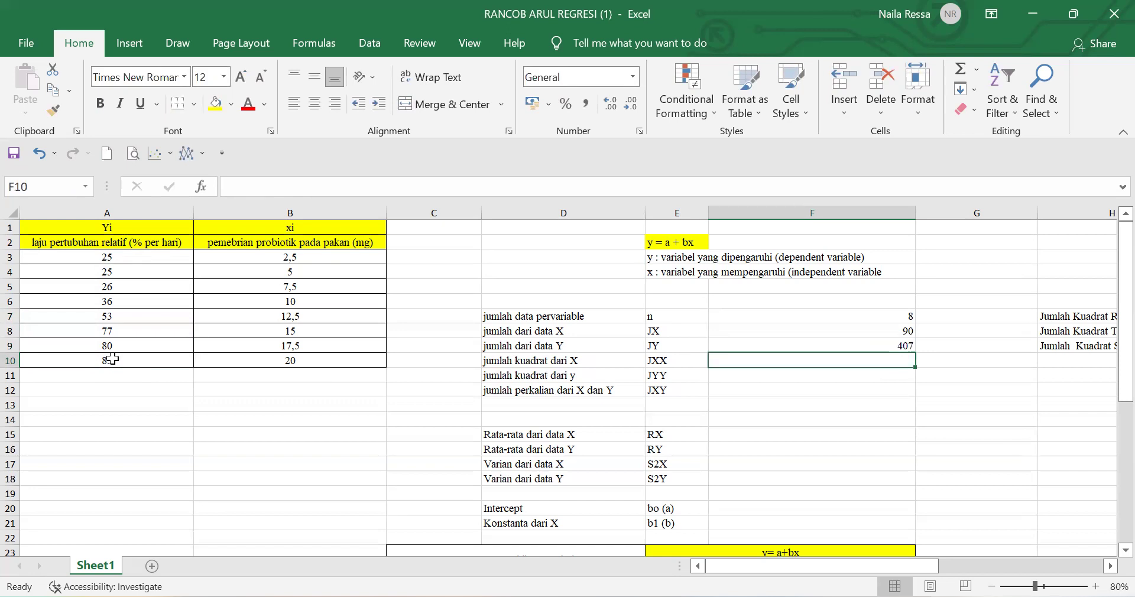
- Calculate the sum of squares of X (JXX) in F10 with the formula =SUMSQ(B3:B10)
text(=)
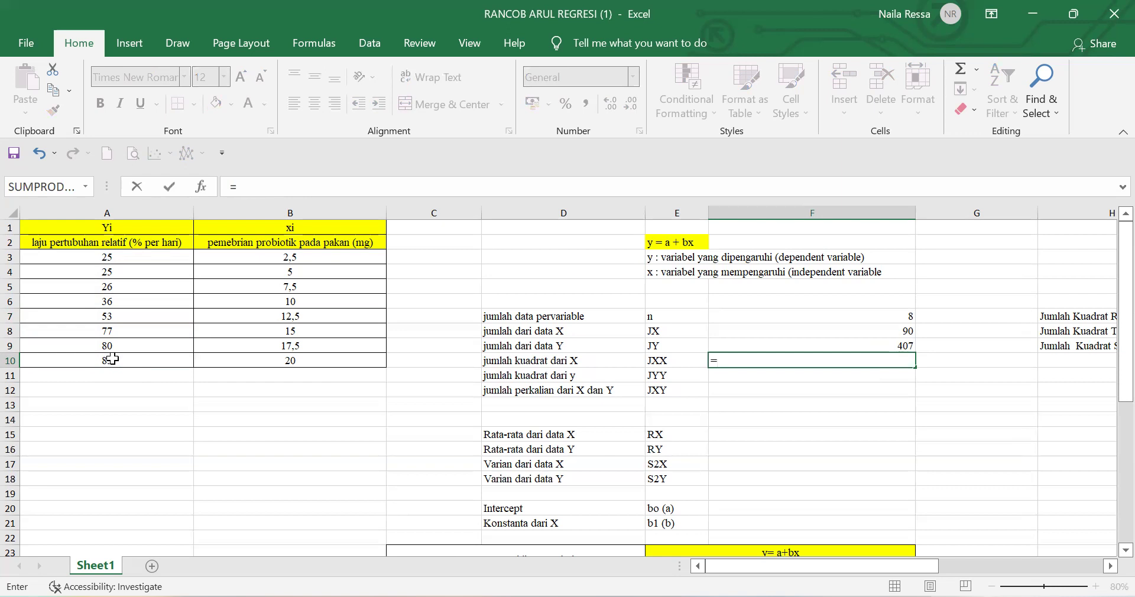
text(SUMSQ)
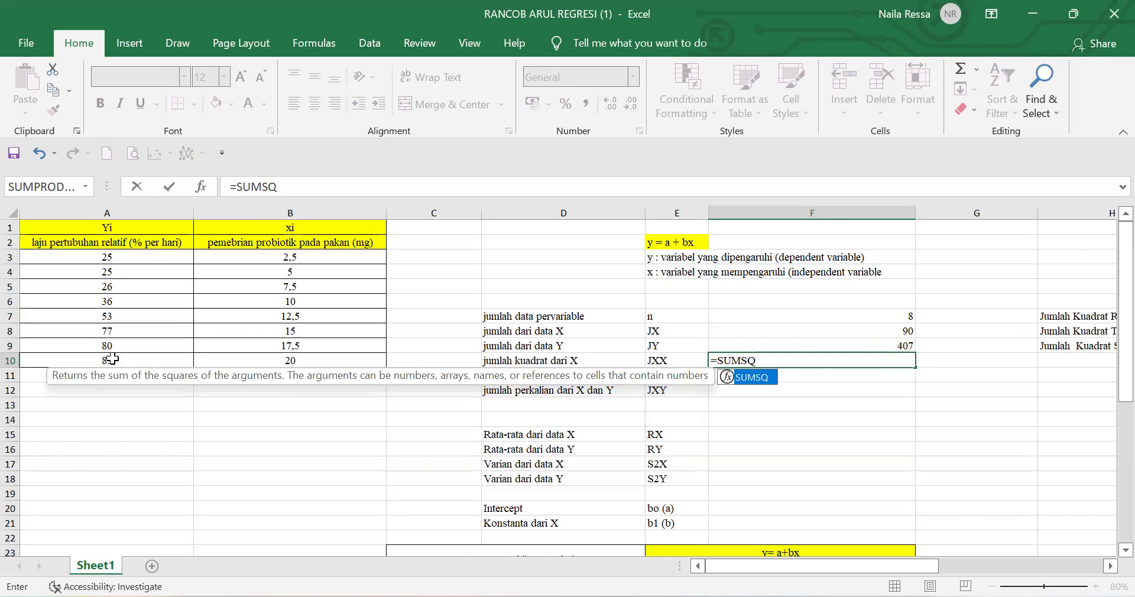
text(()
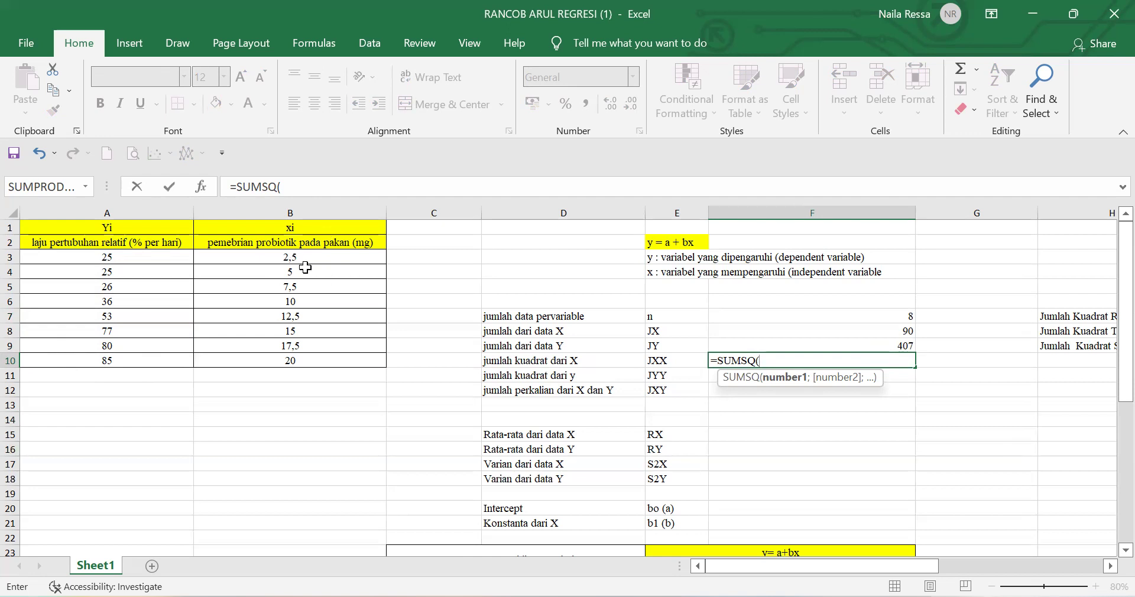
drag(299, 258, 320, 359)
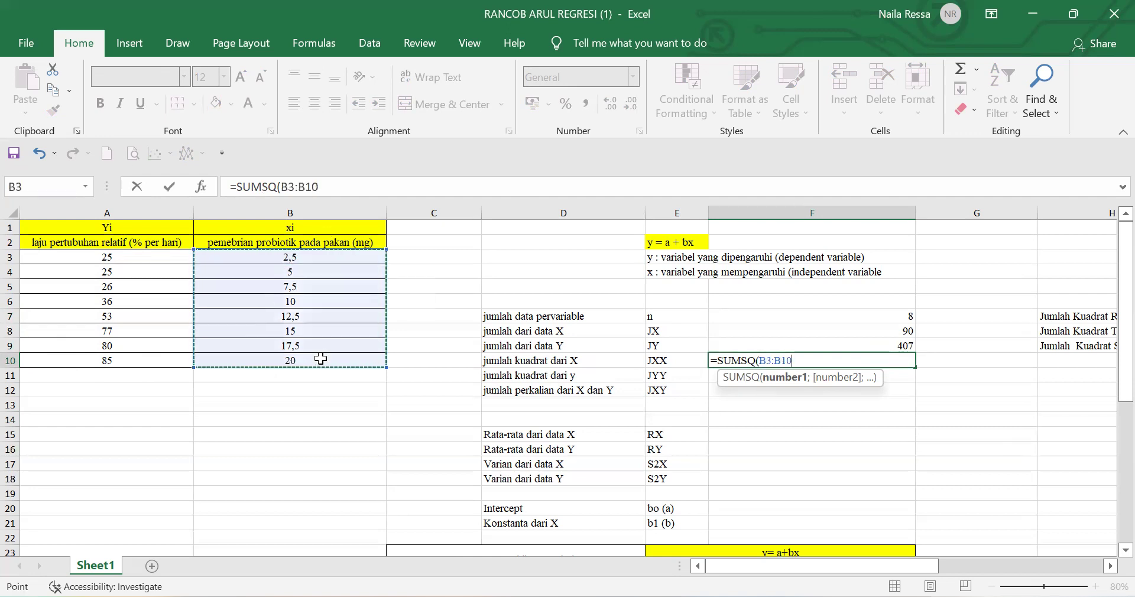
text())
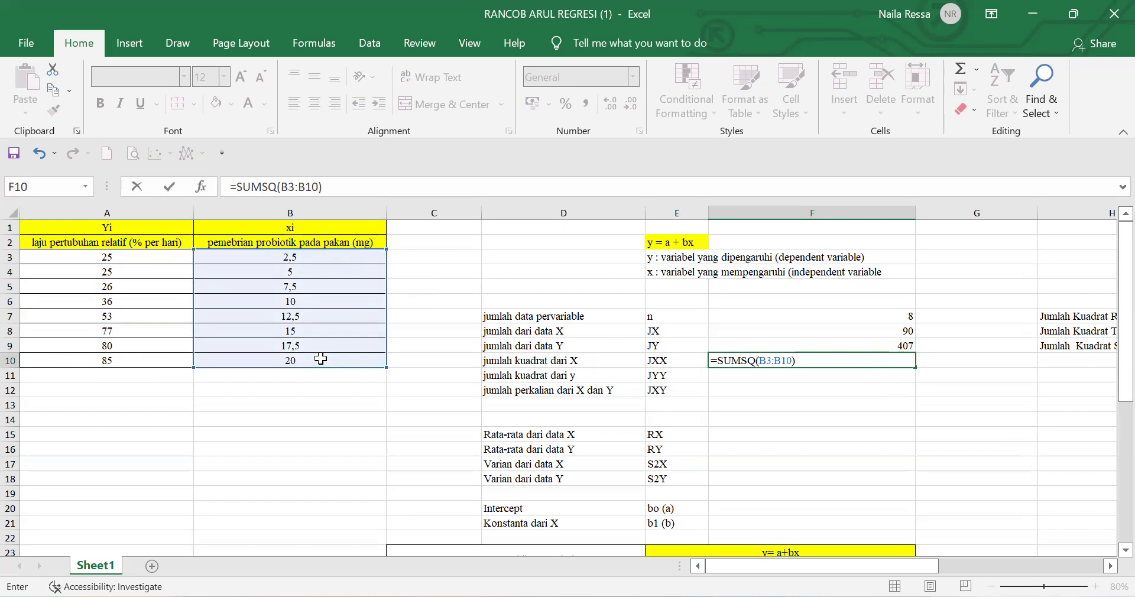
key(Return)
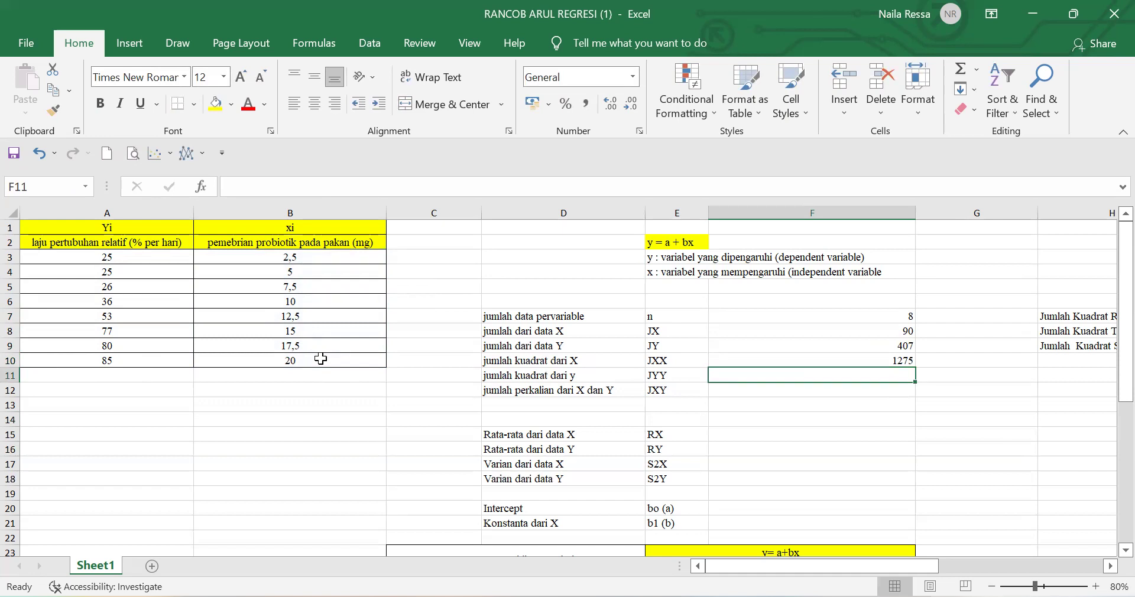
- Calculate the sum of squares of Y (JYY) in F11 with the formula =SUMSQ(A3:A10)
text(=)
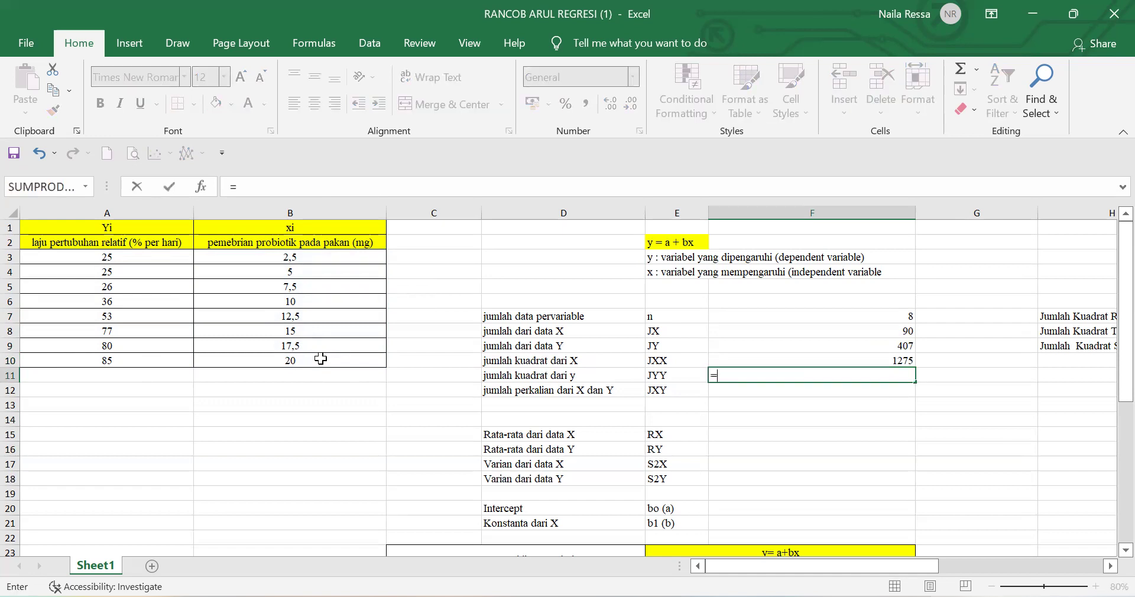
text(SUMSQ()
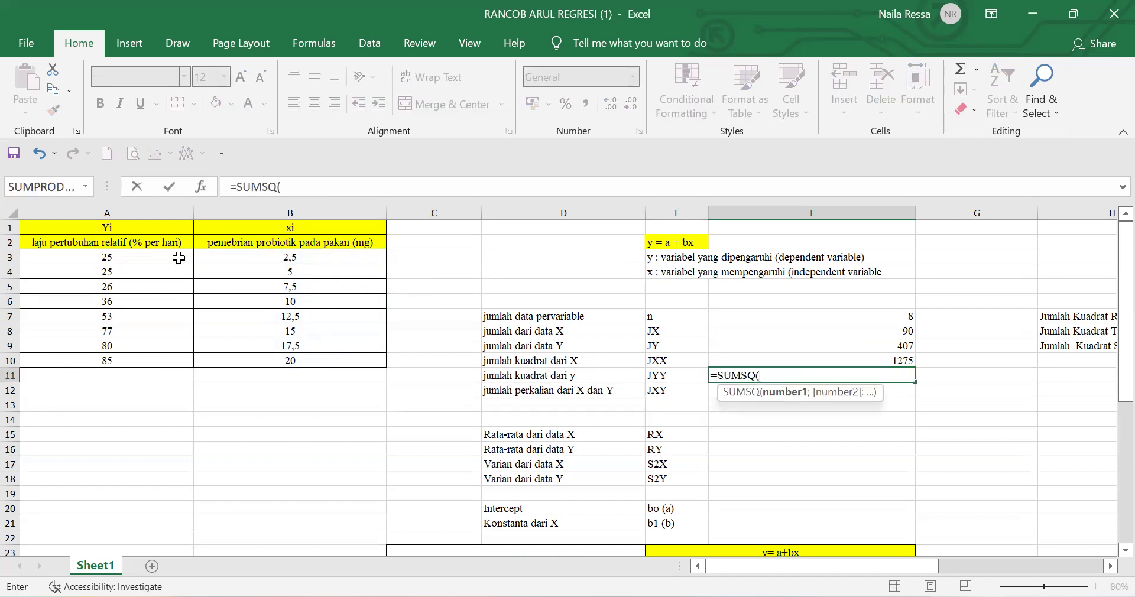
drag(141, 256, 177, 358)
text())
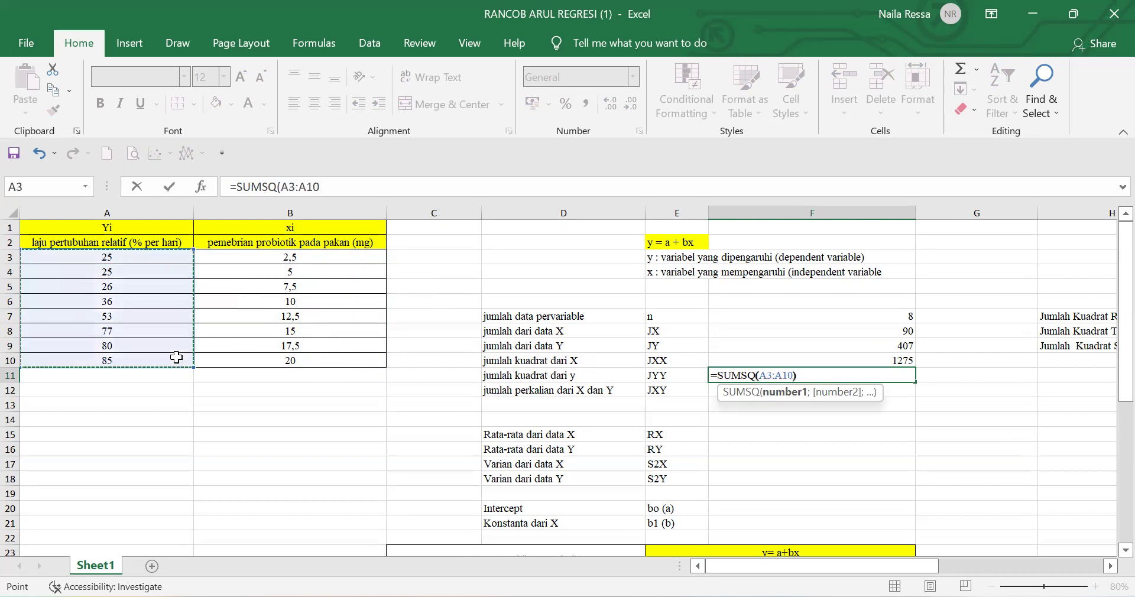
key(Return)
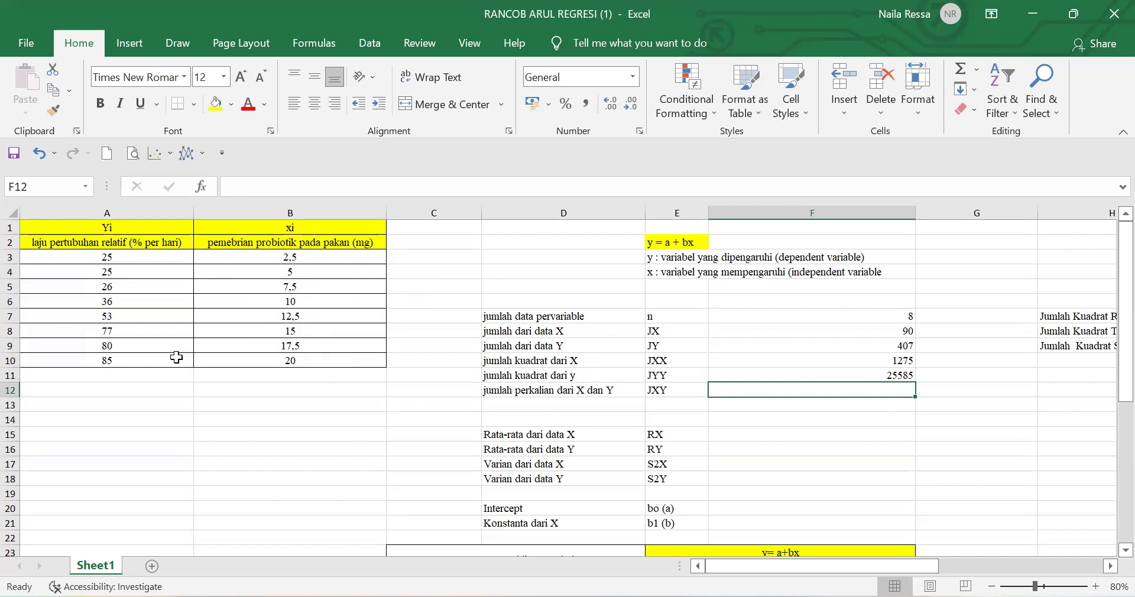
- Calculate the sum of the X and Y products (JXY) in F12 with the formula =SUMPRODUCT(B3:B10;A3:A10)
text(=)
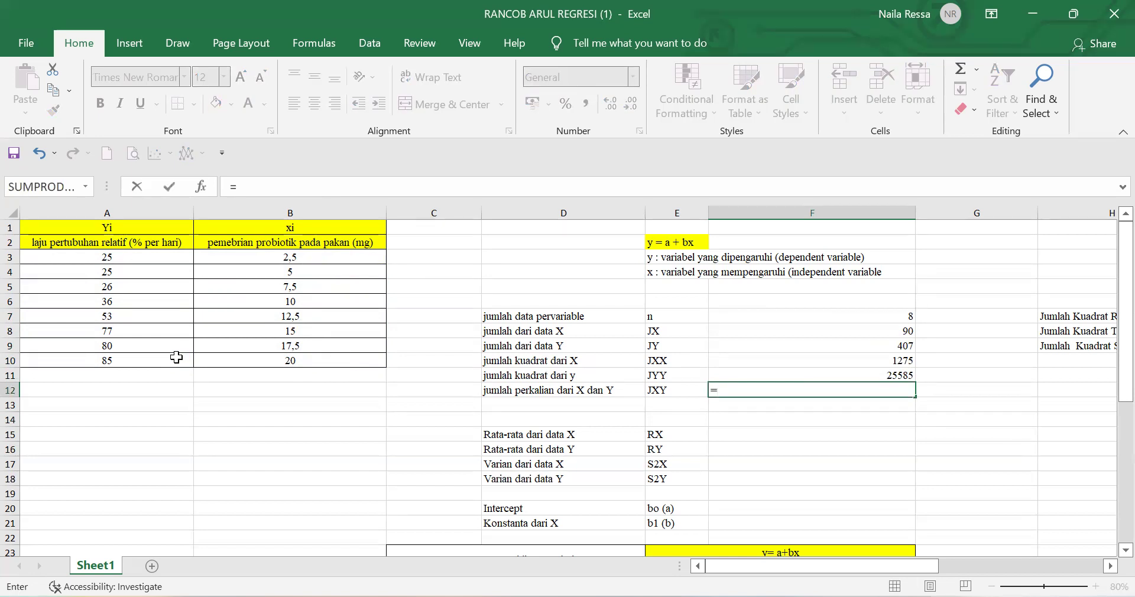
text(SUMPRODUCT)
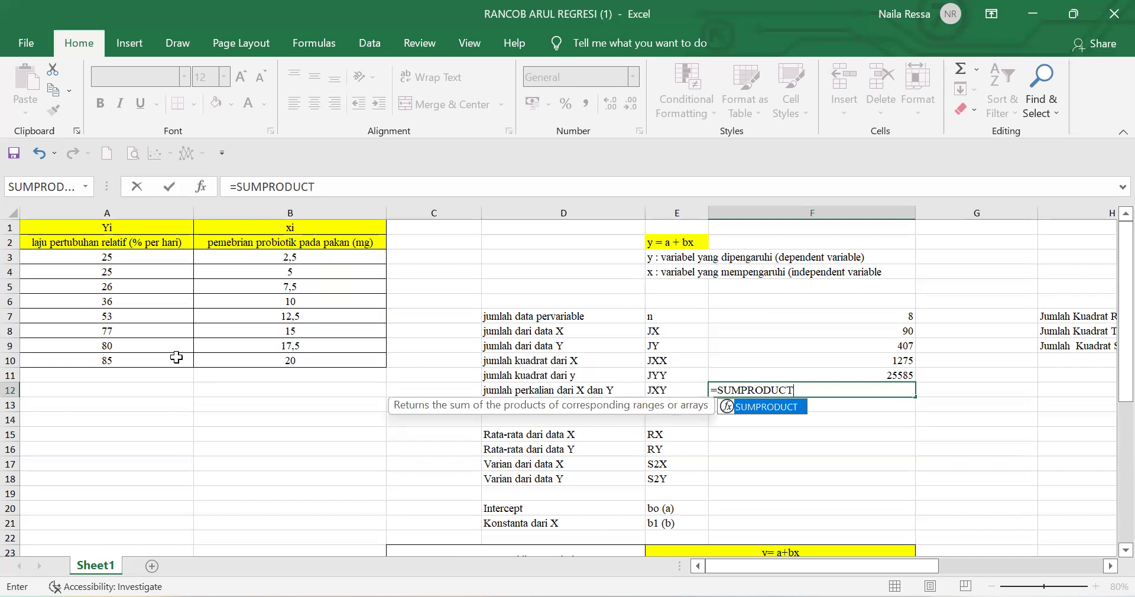
text(()
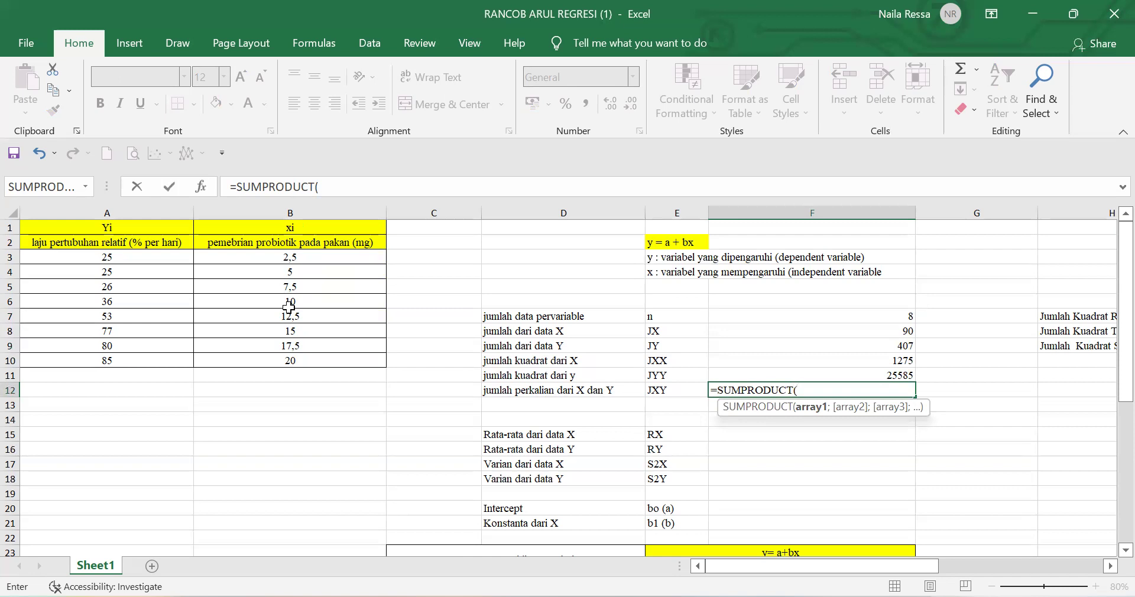
click(295, 261)
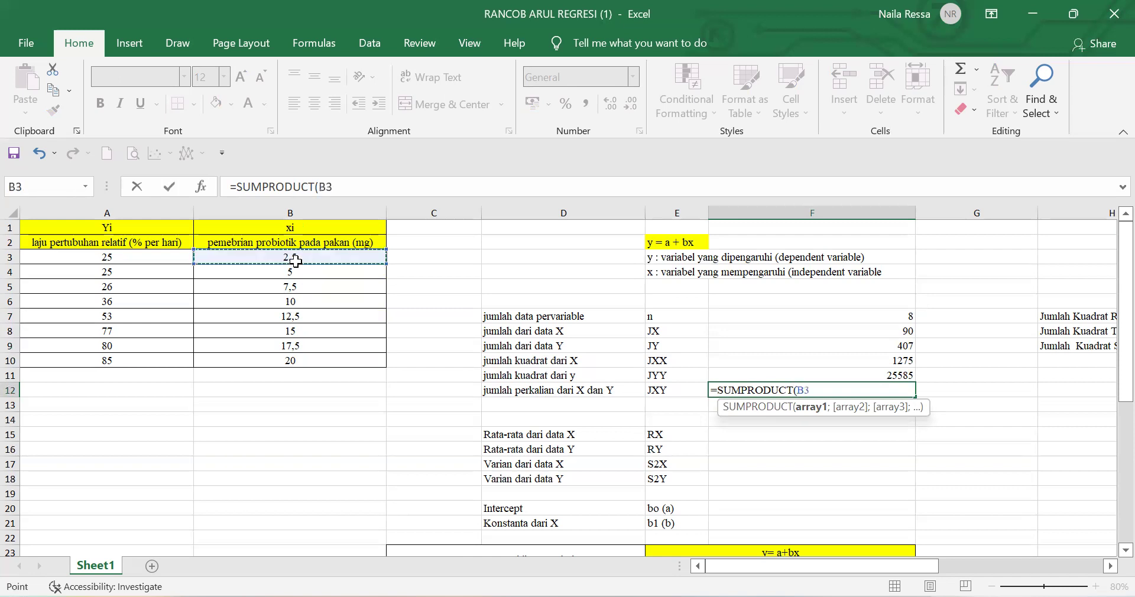
shift+click(315, 358)
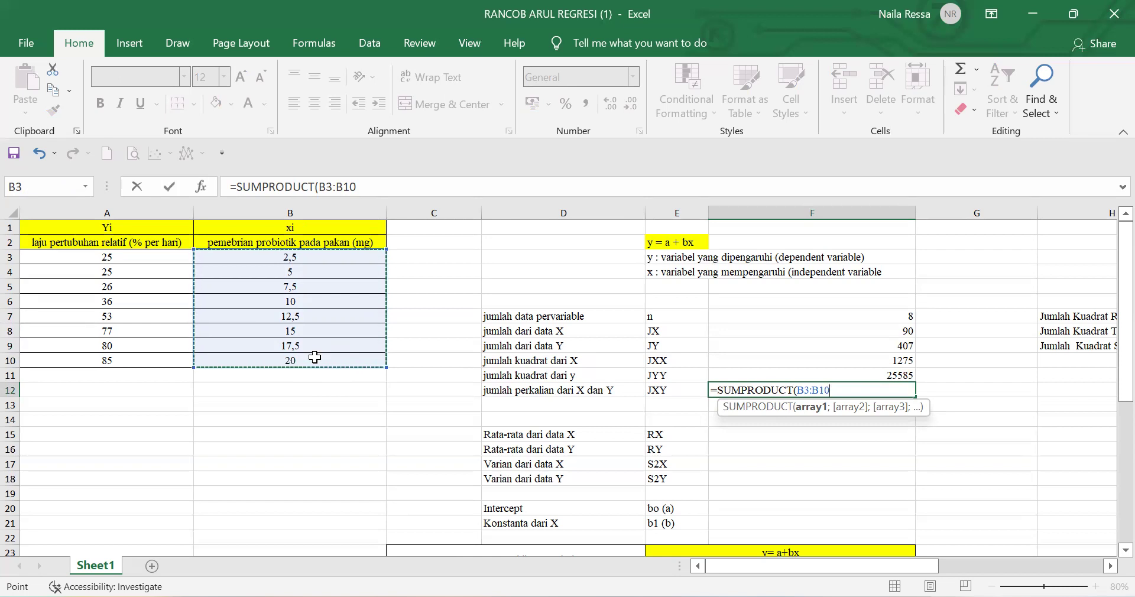
text(;)
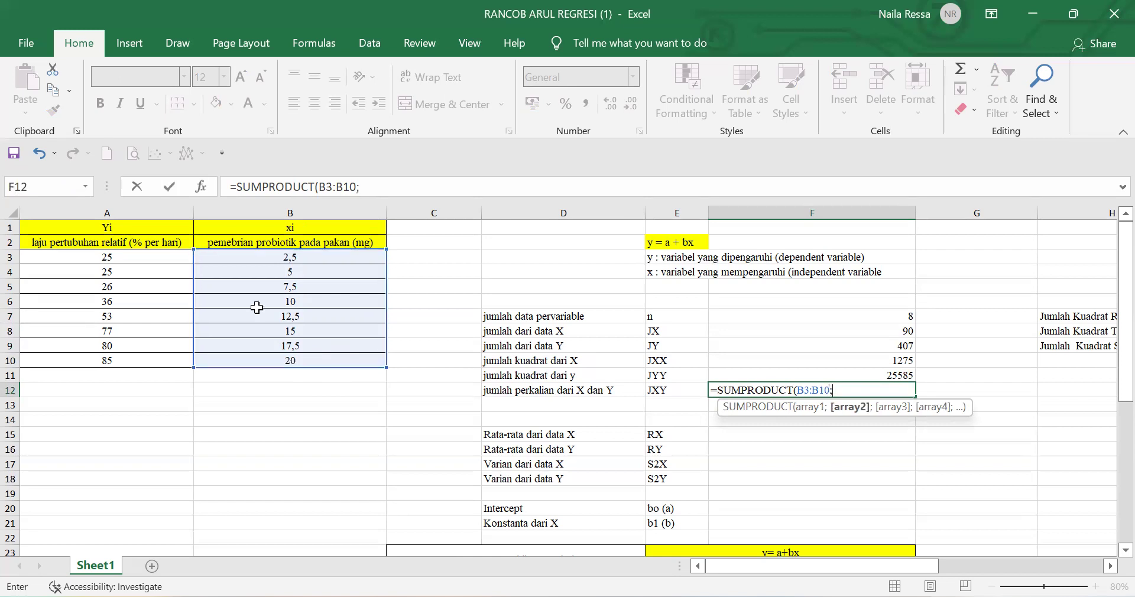
click(122, 260)
drag(122, 260, 145, 362)
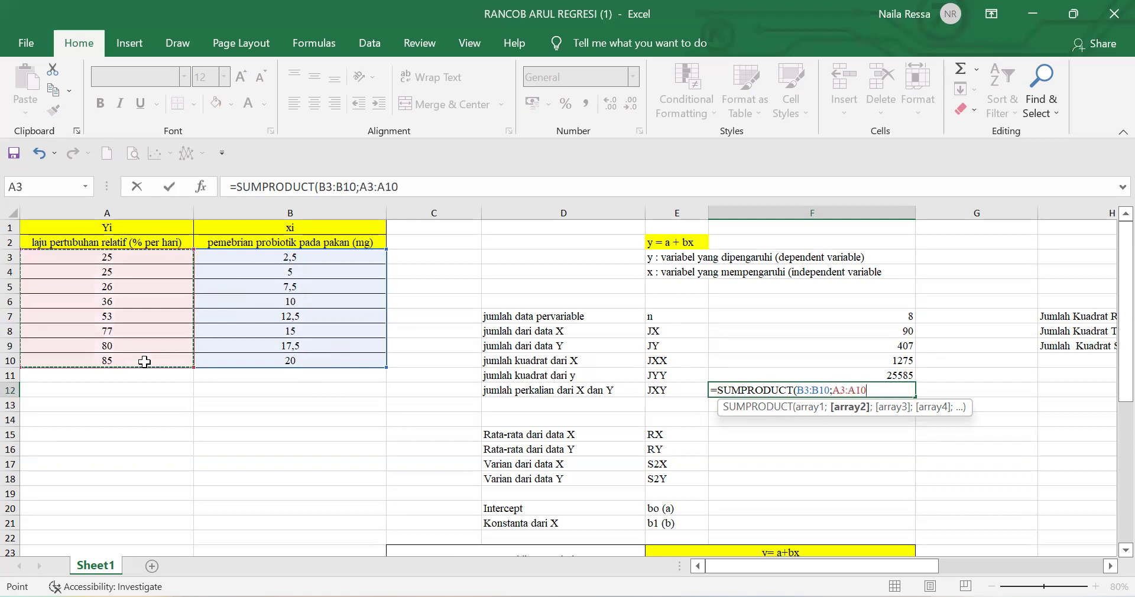
text())
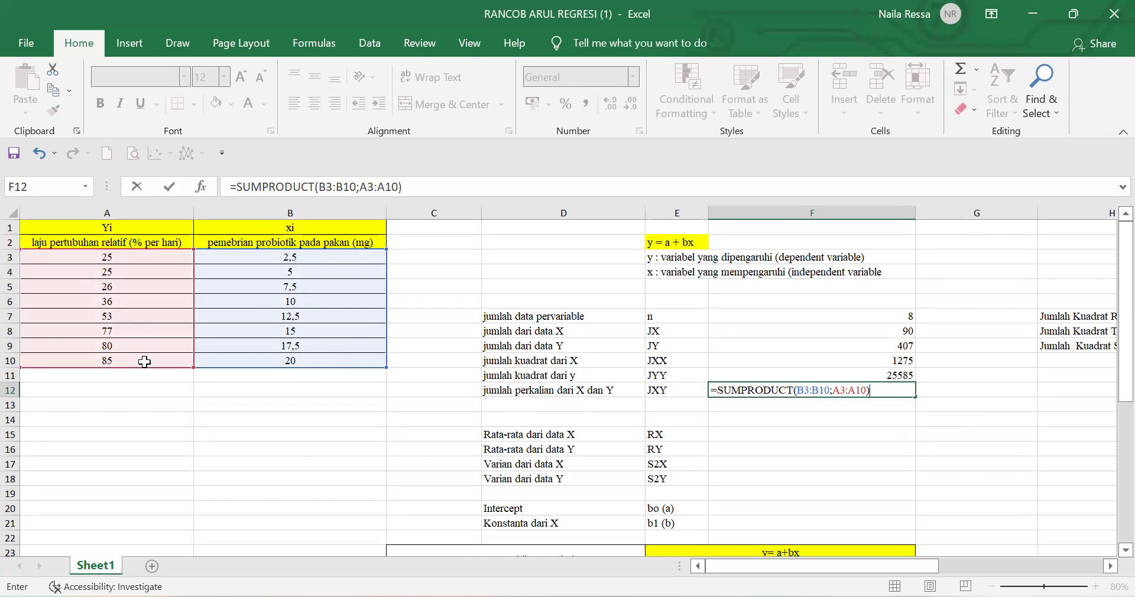
key(Return)
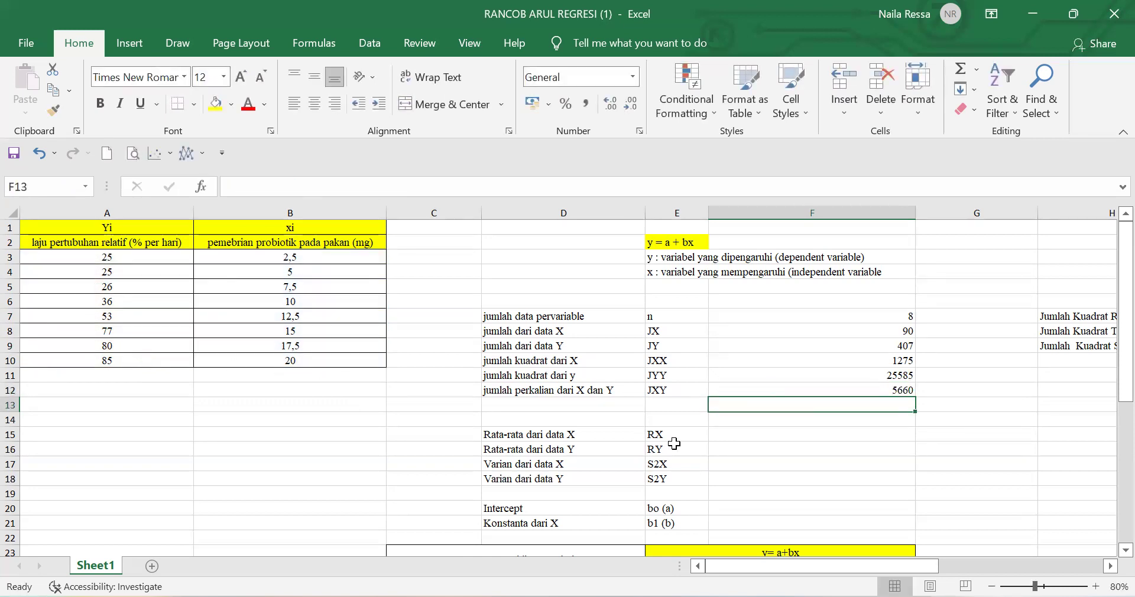
- Calculate the mean of the X data (RX) in F15 with the formula =F8/F7
click(793, 434)
text(=)
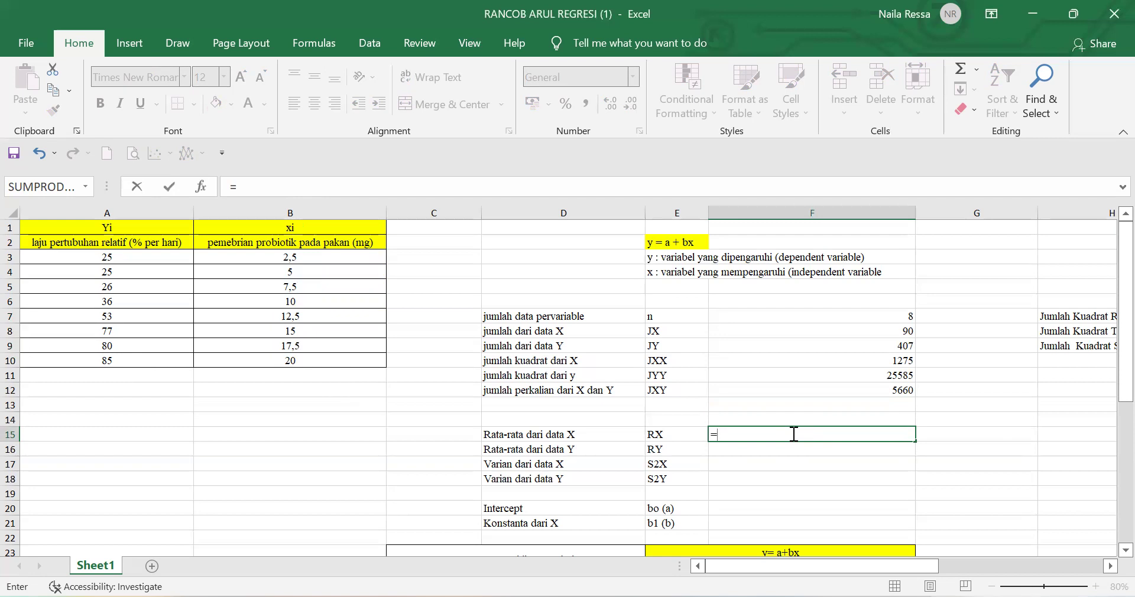
click(784, 330)
text(/)
click(777, 315)
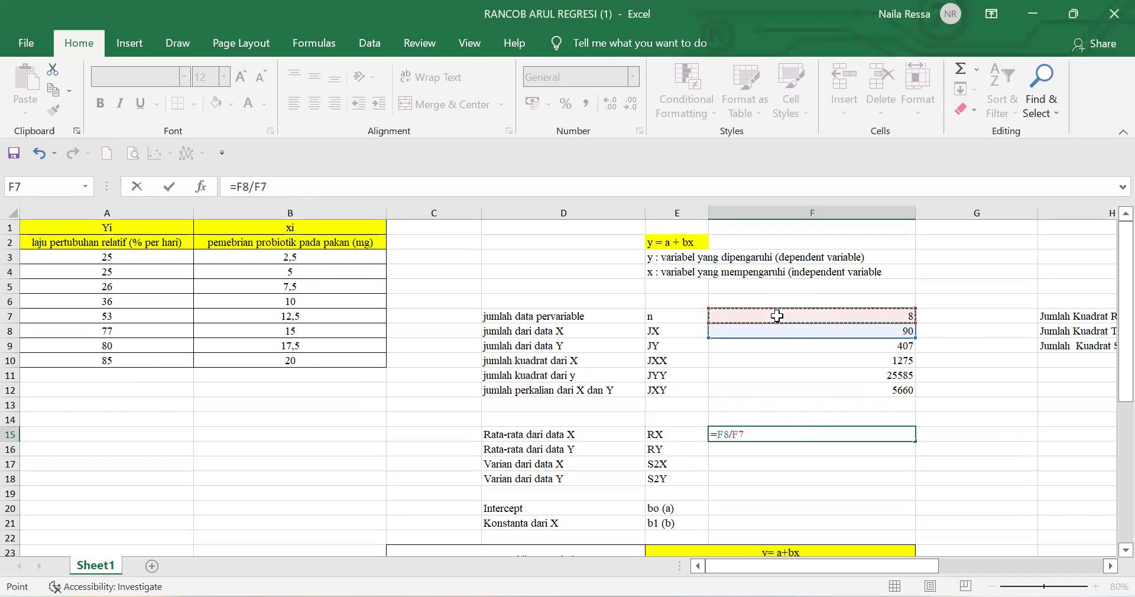
key(Return)
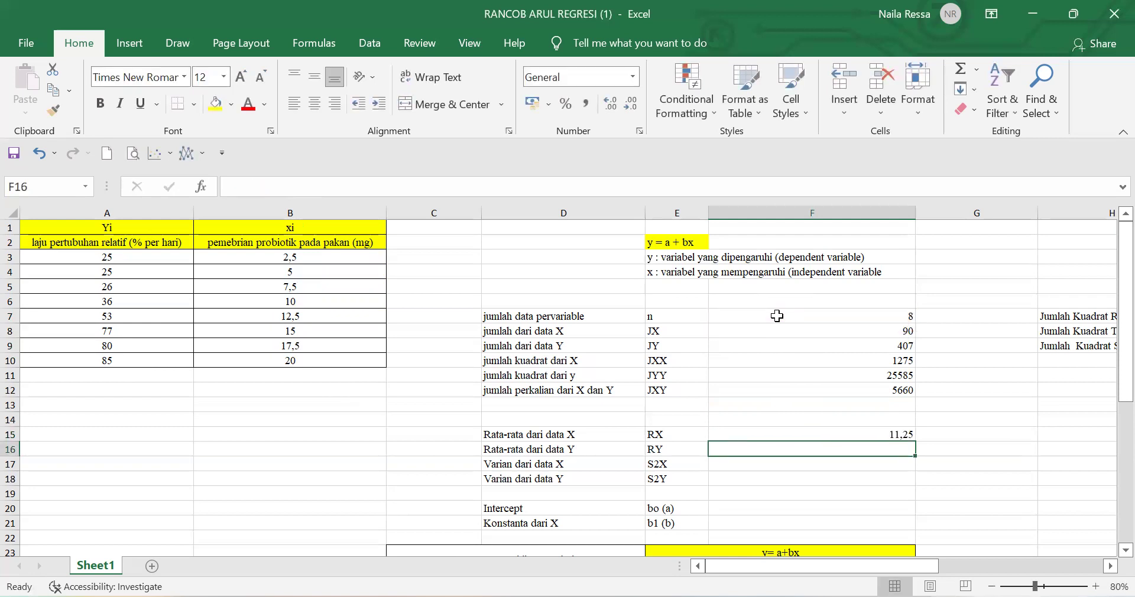
- Calculate the mean of the Y data (RY) in F16 with the formula =F9/F7
text(=)
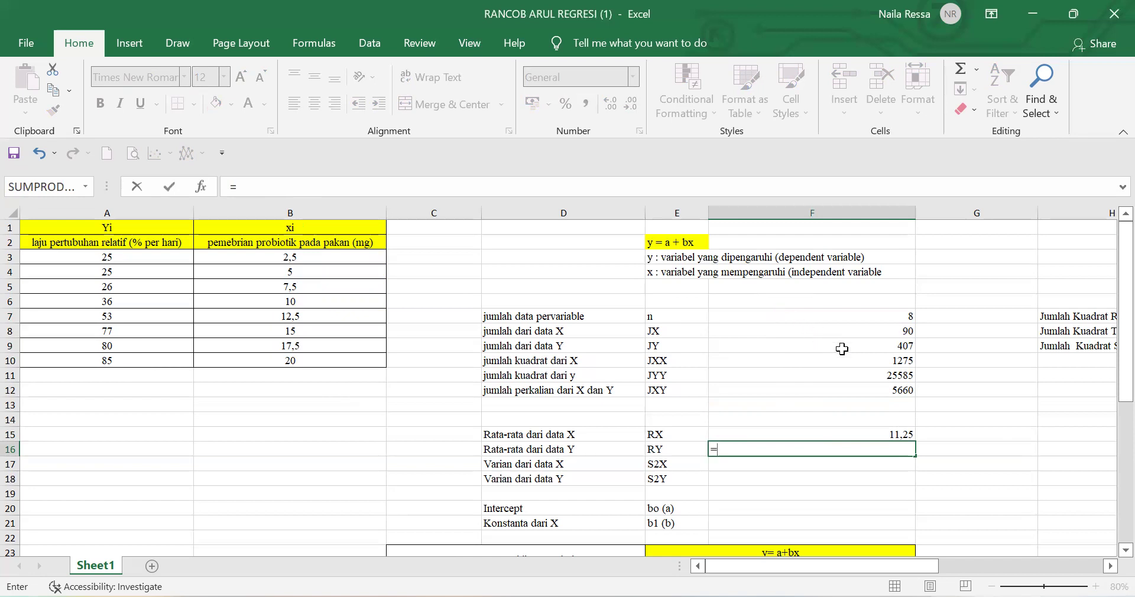
click(819, 349)
text(/)
click(794, 314)
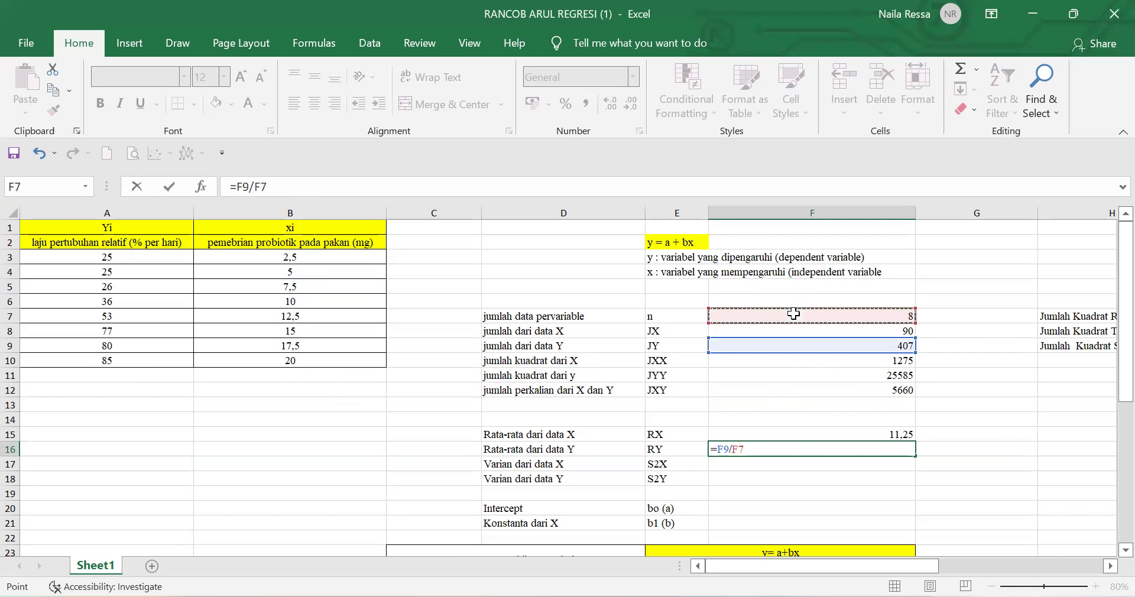
key(Return)
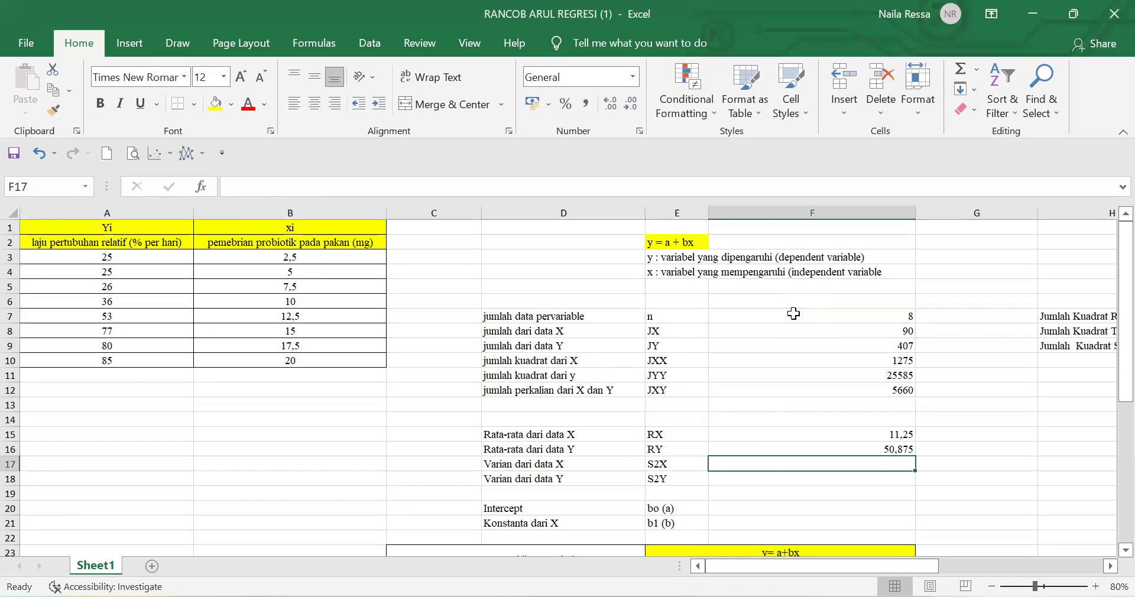
- Calculate the variance of the X data (S2X) in F17 with the formula =(F10-F8*F8/F7)/(F7-1)
text(=)
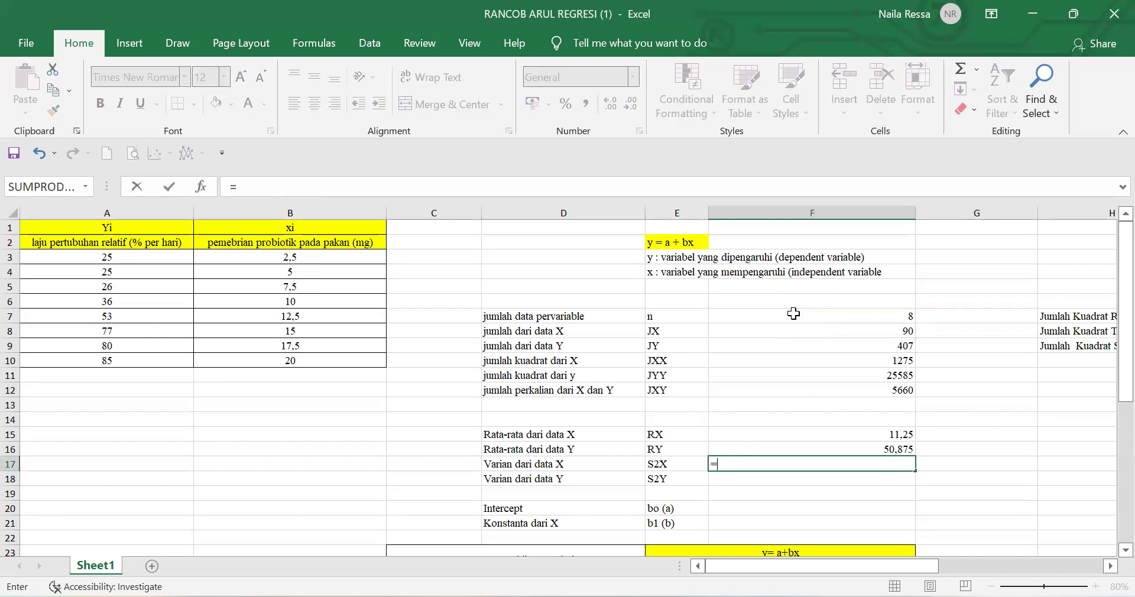
text(()
click(831, 359)
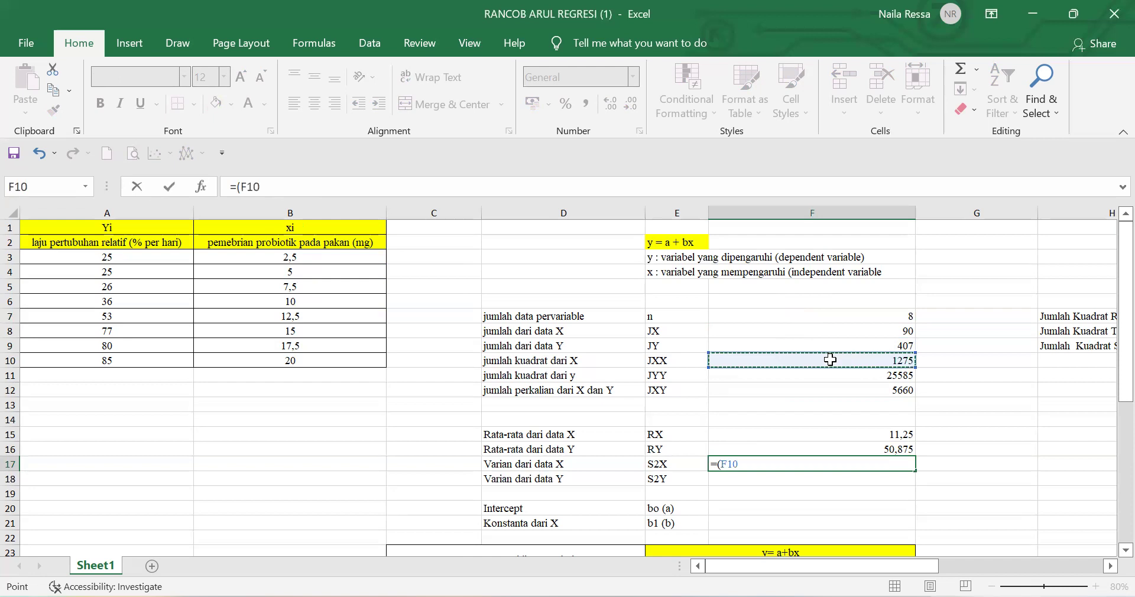
text(-)
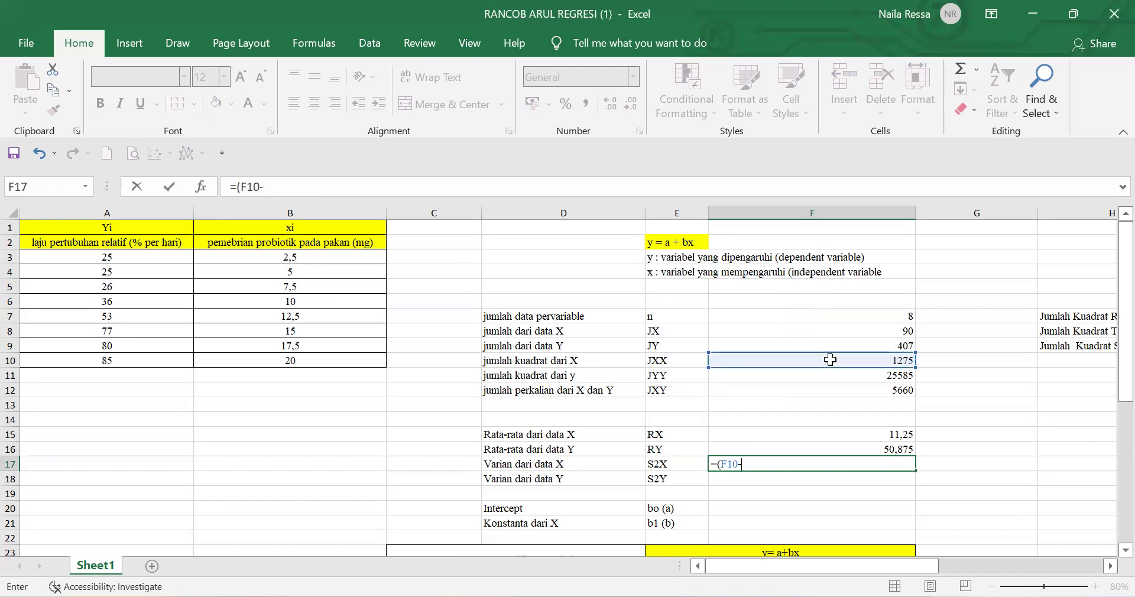
click(783, 331)
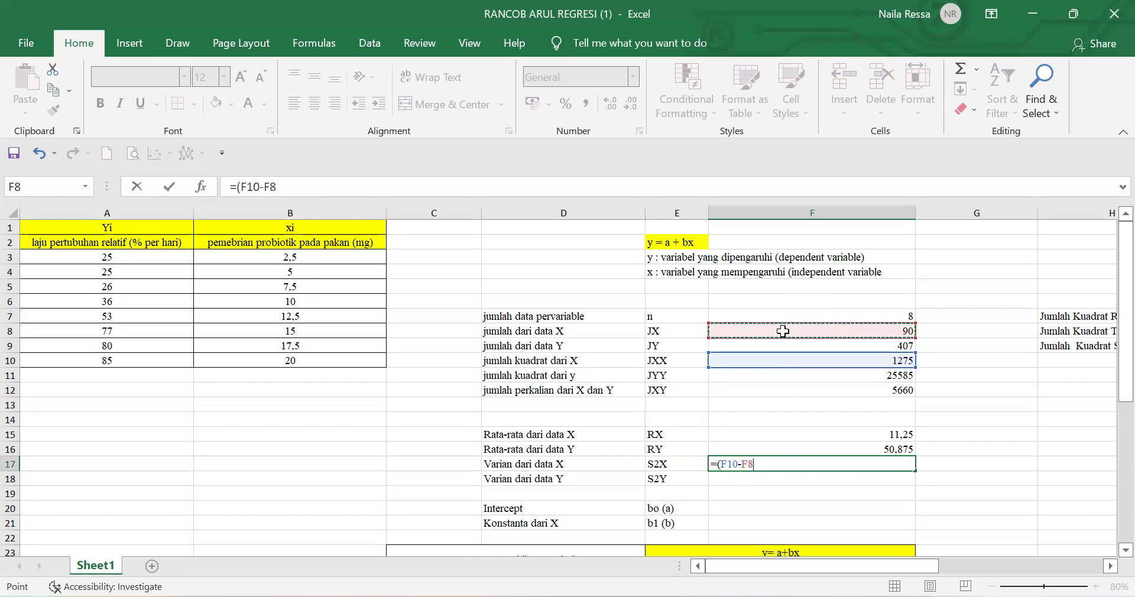
text(*)
click(783, 331)
text(/)
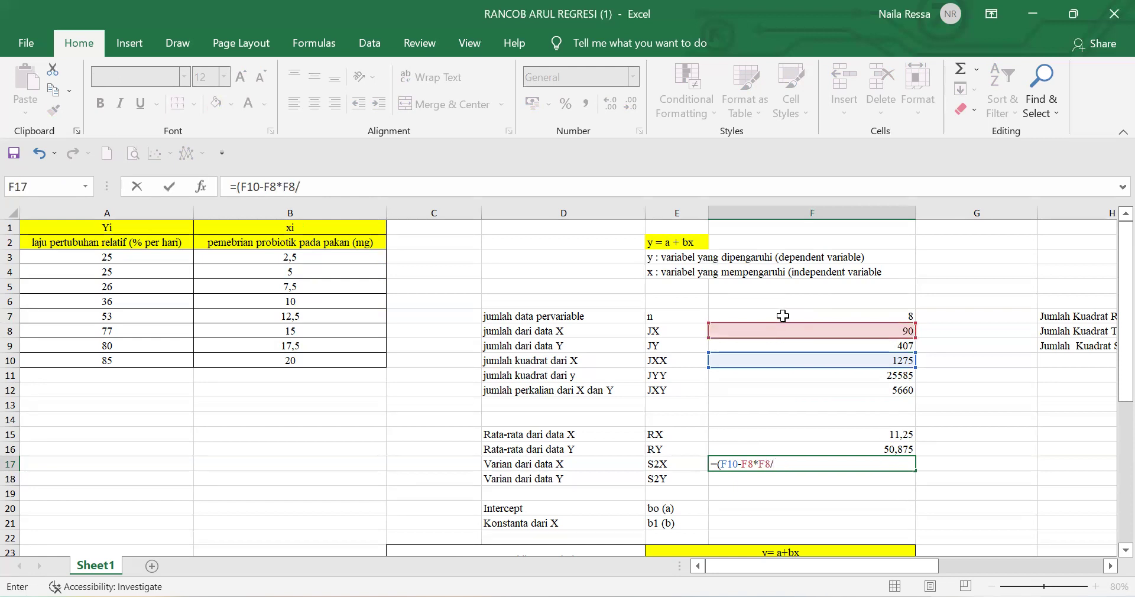
click(780, 317)
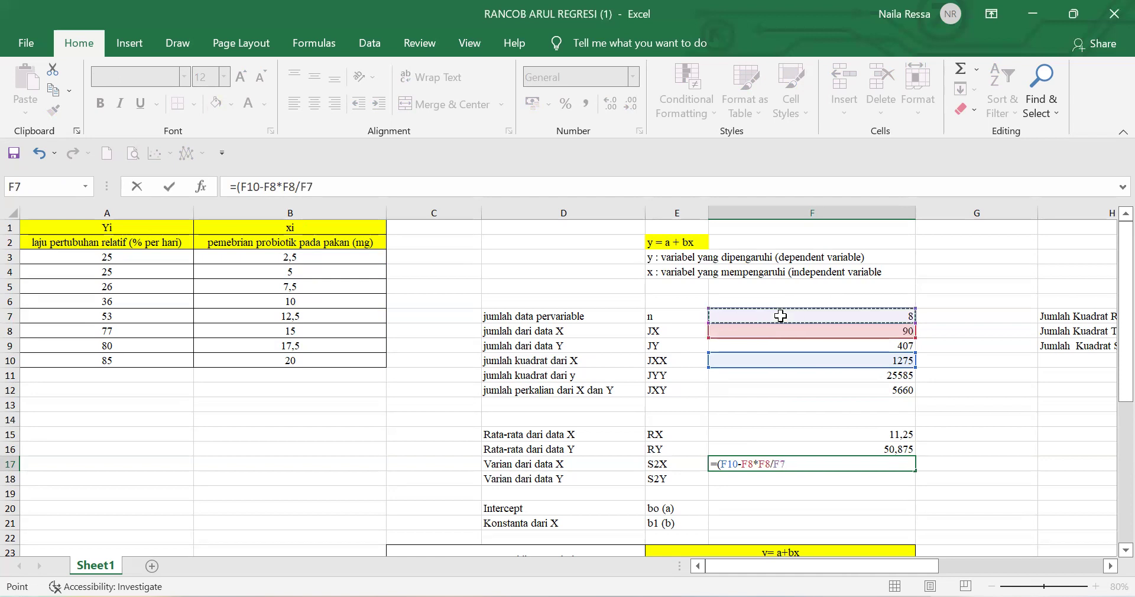
text()/)
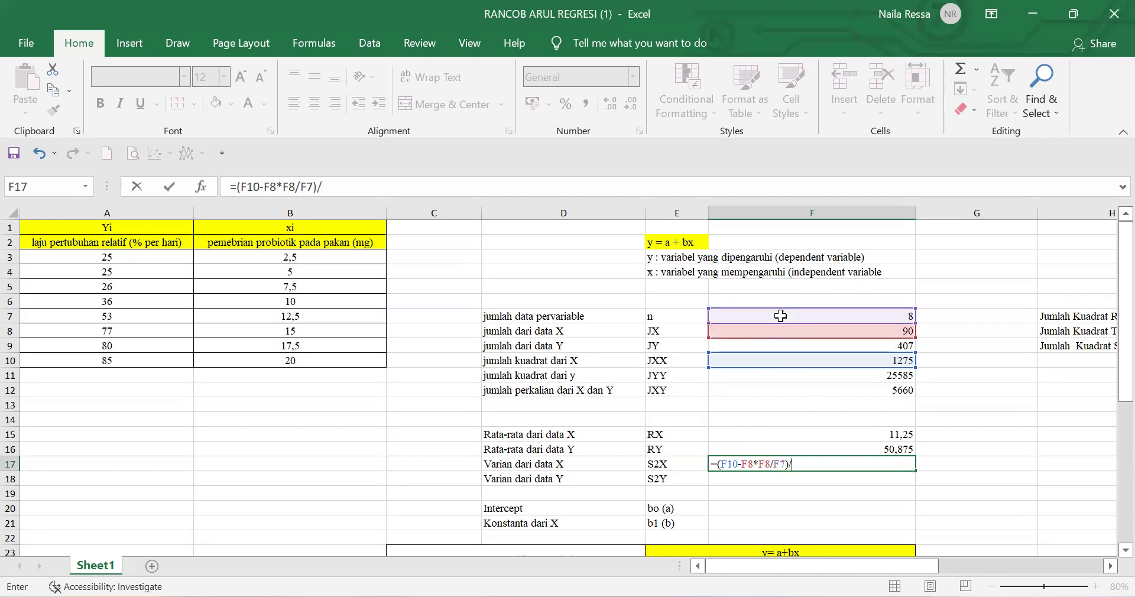
text(()
click(773, 316)
text(-)
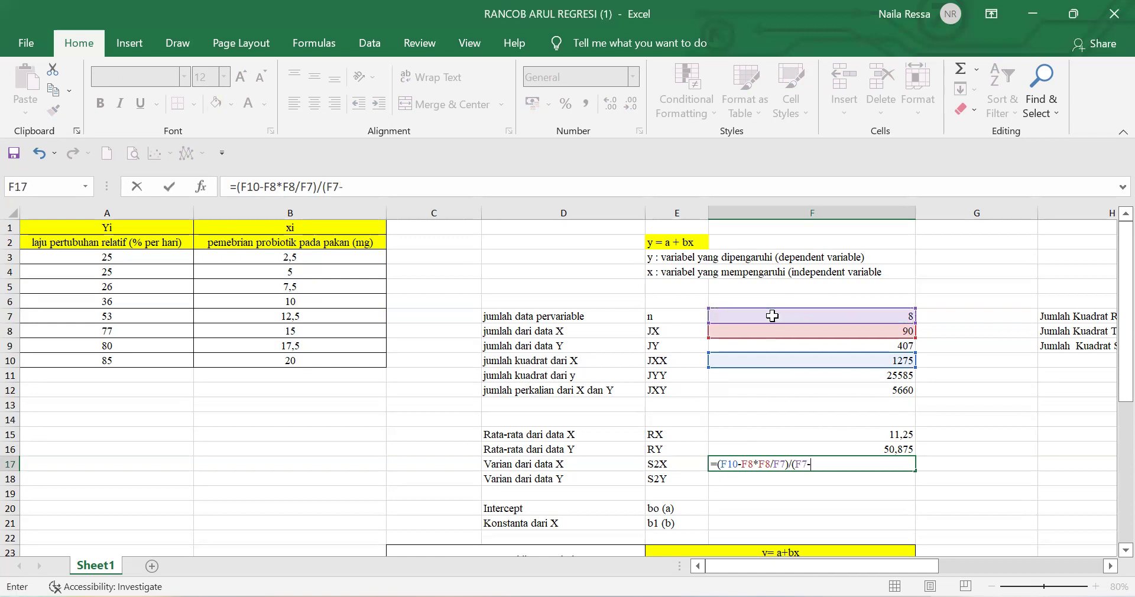
text(1))
key(Return)
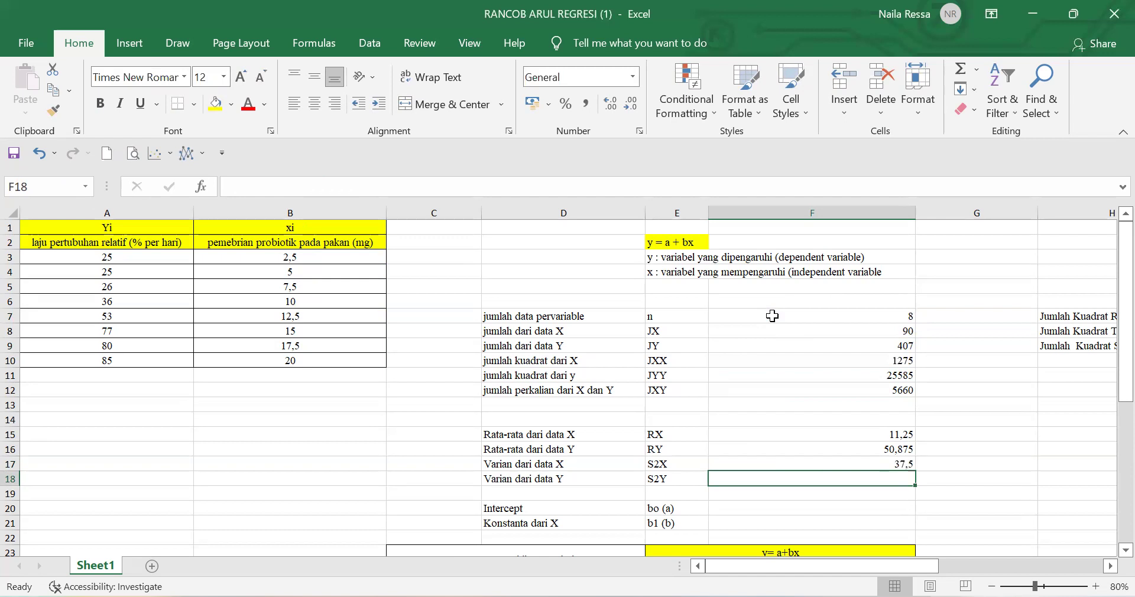
- Calculate the variance of the Y data (S2Y) in F18 with the formula =(F11-F9*F9/F7)/(F7-1)
text(=)
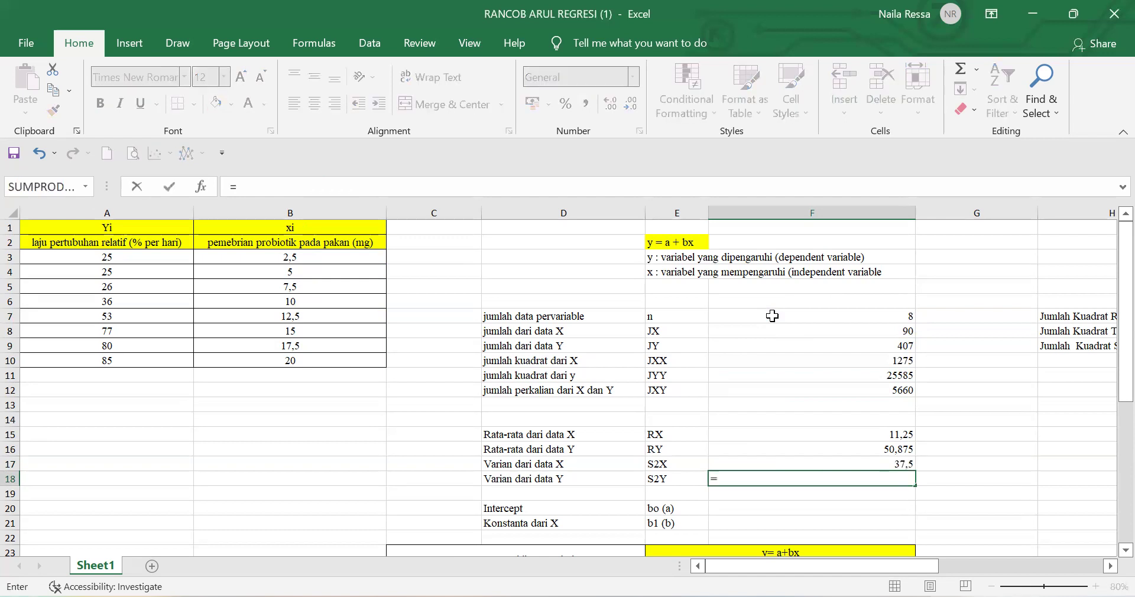
text(()
click(795, 375)
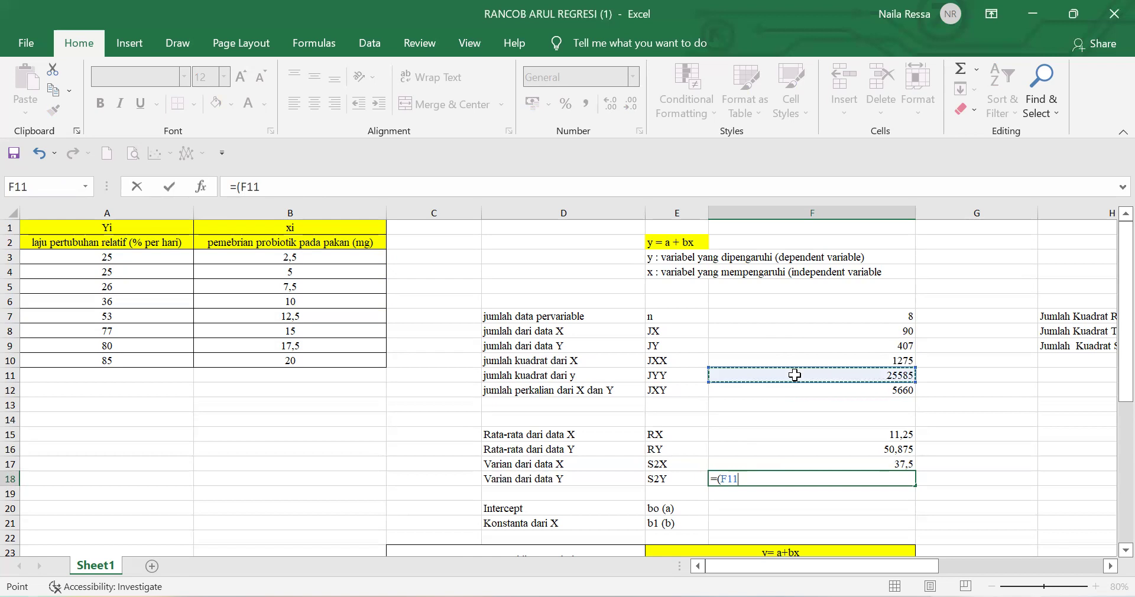
text(-)
click(766, 346)
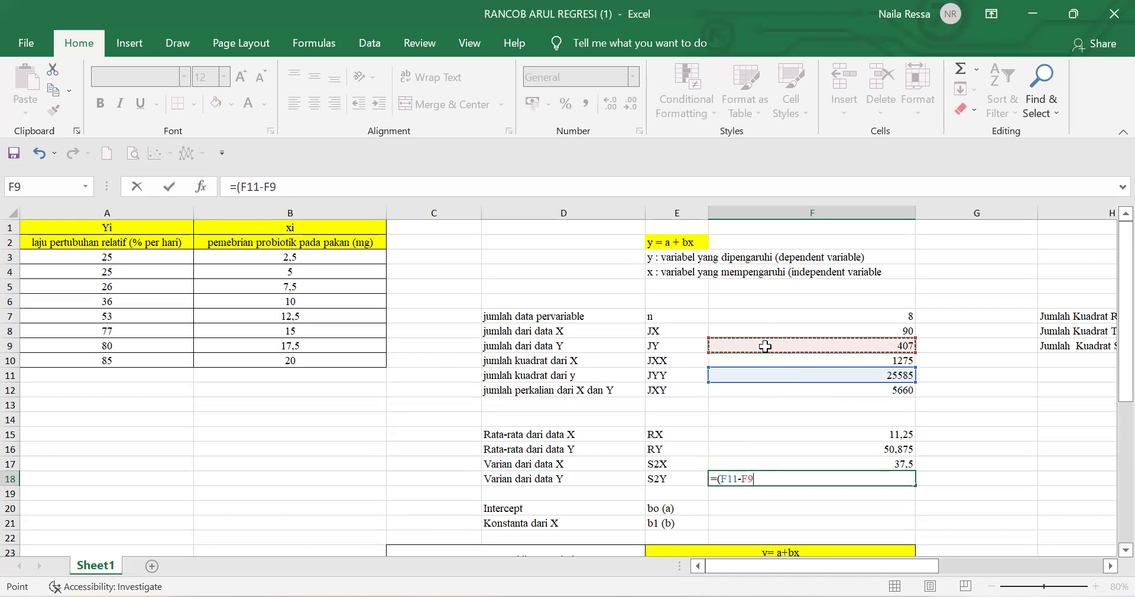
text(*)
click(765, 346)
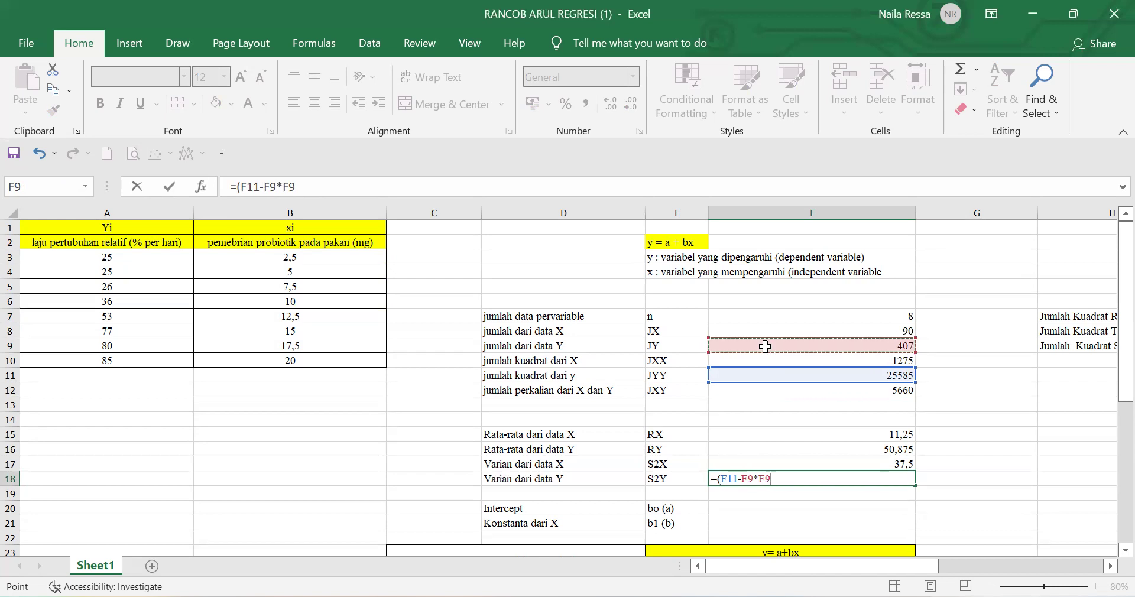
text(/)
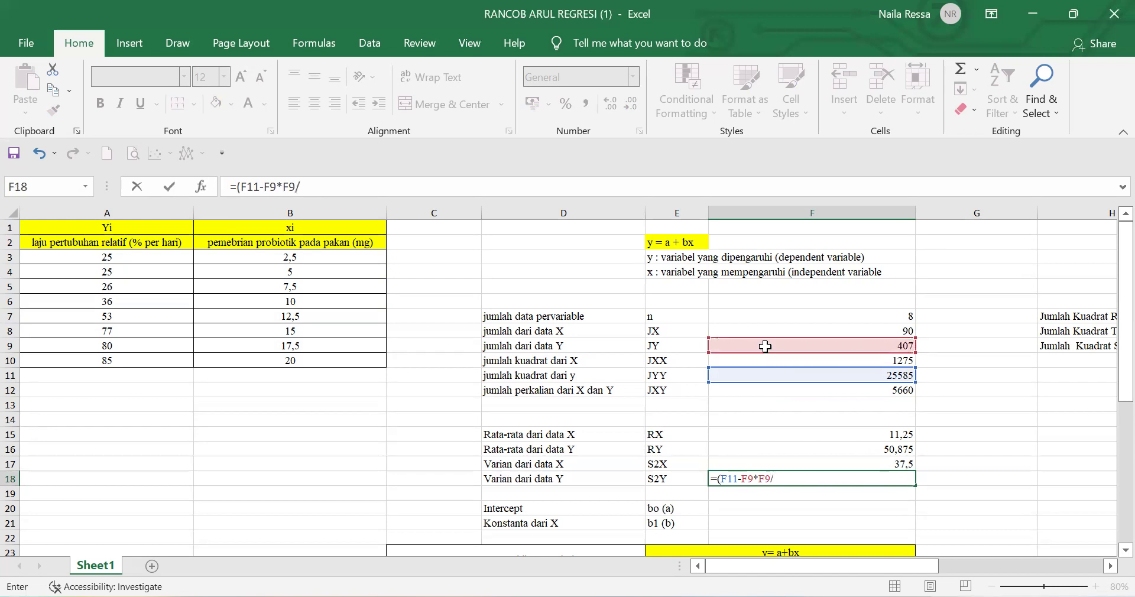
click(751, 318)
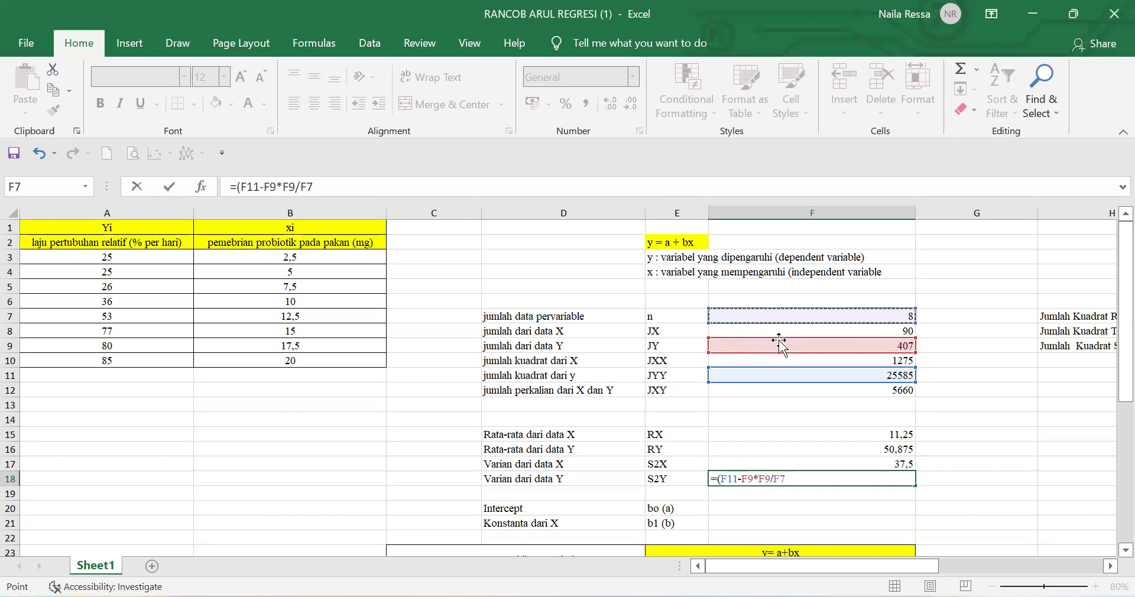
text()/)
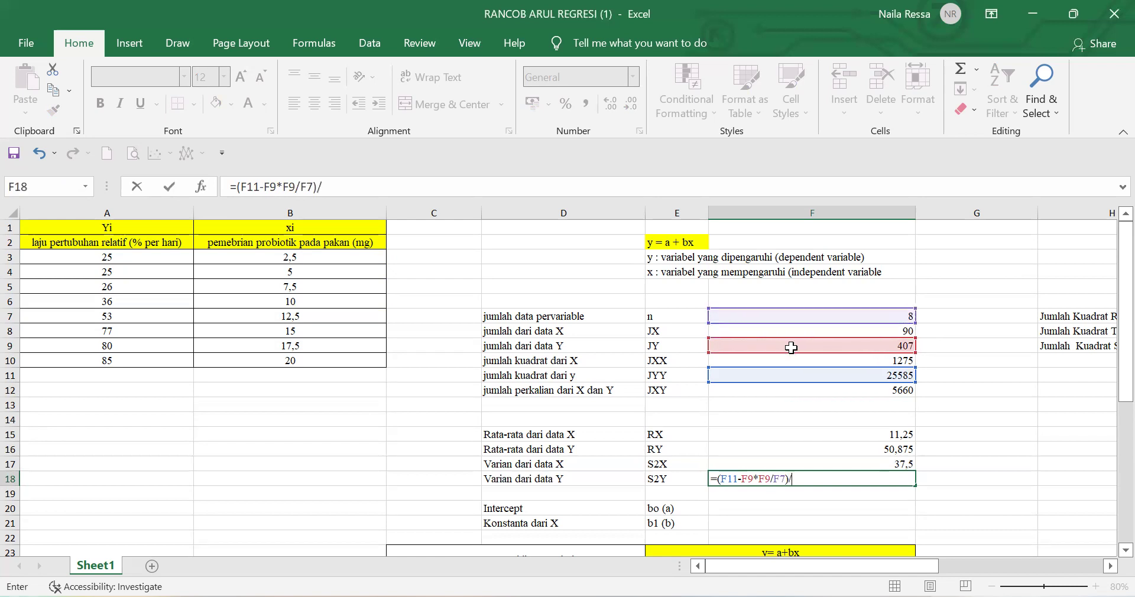
text(()
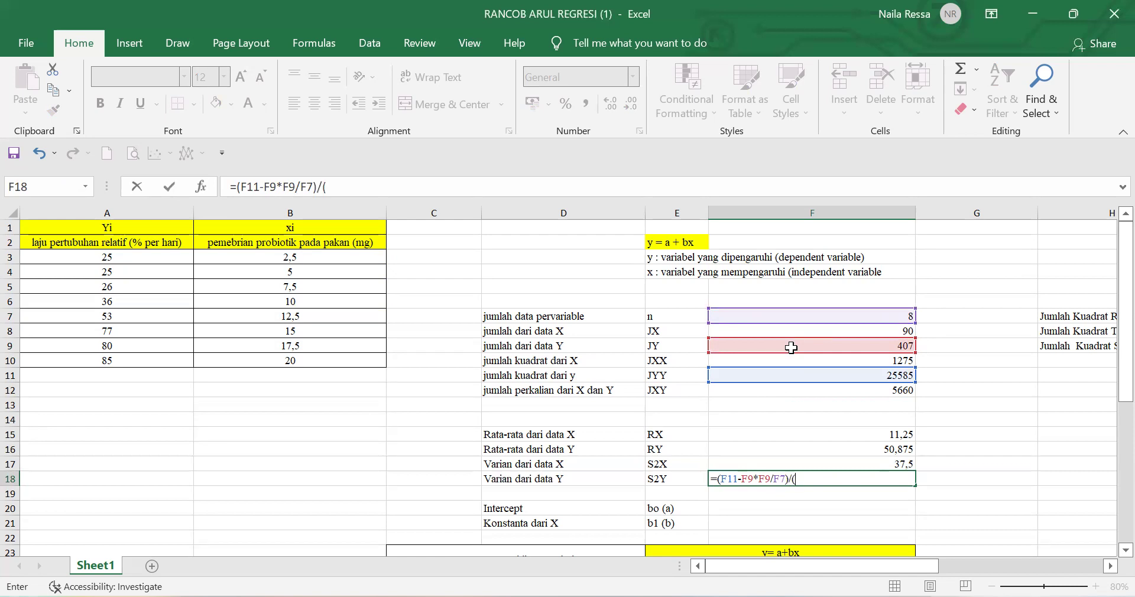
click(776, 316)
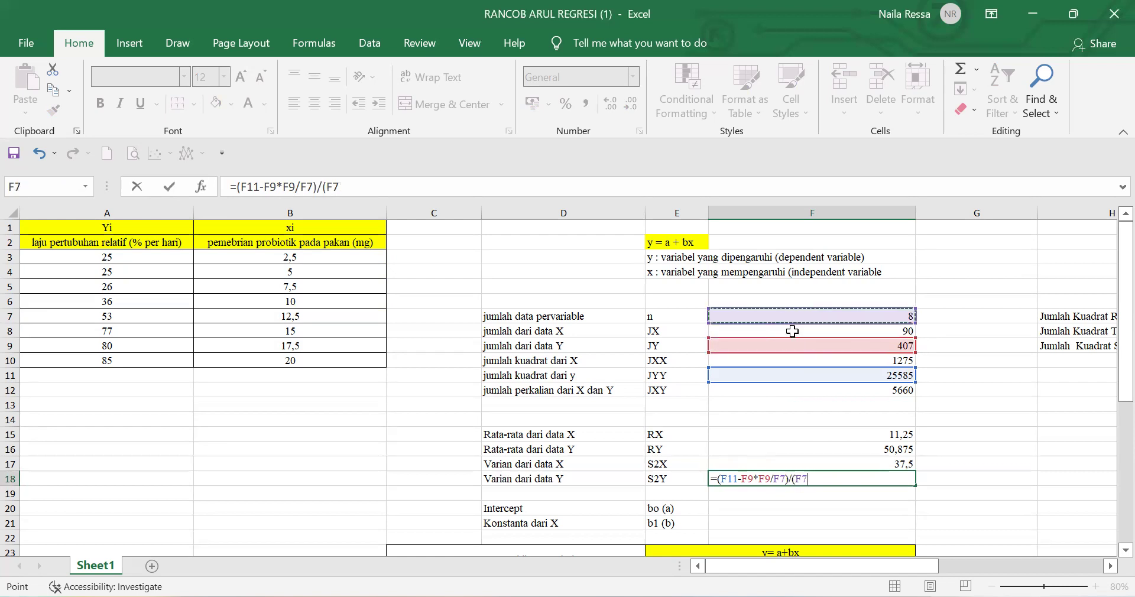
text(-1)
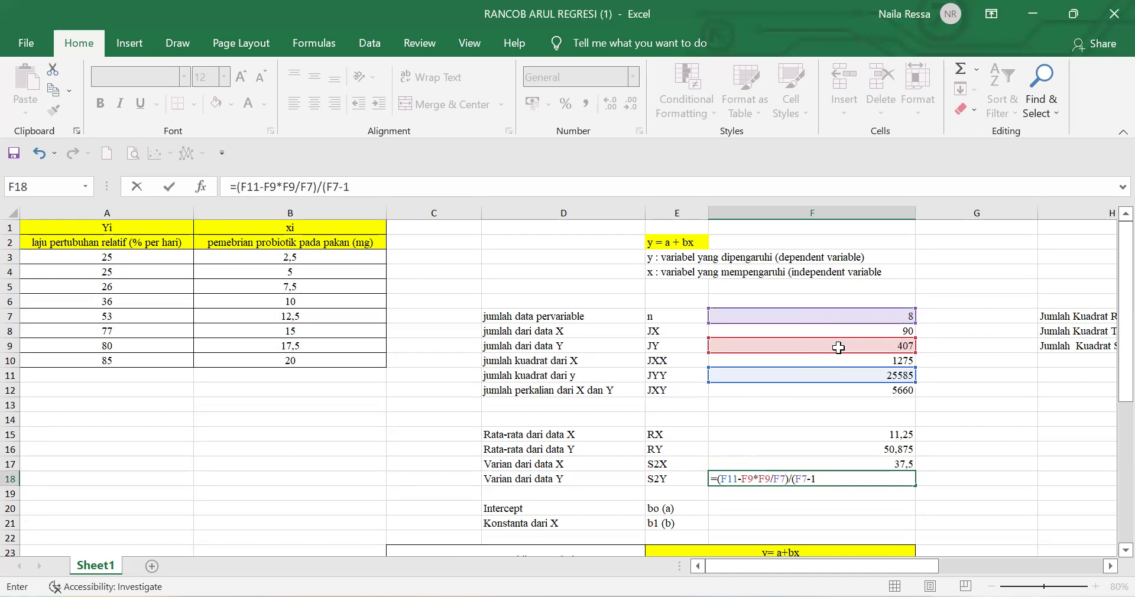
key(Return)
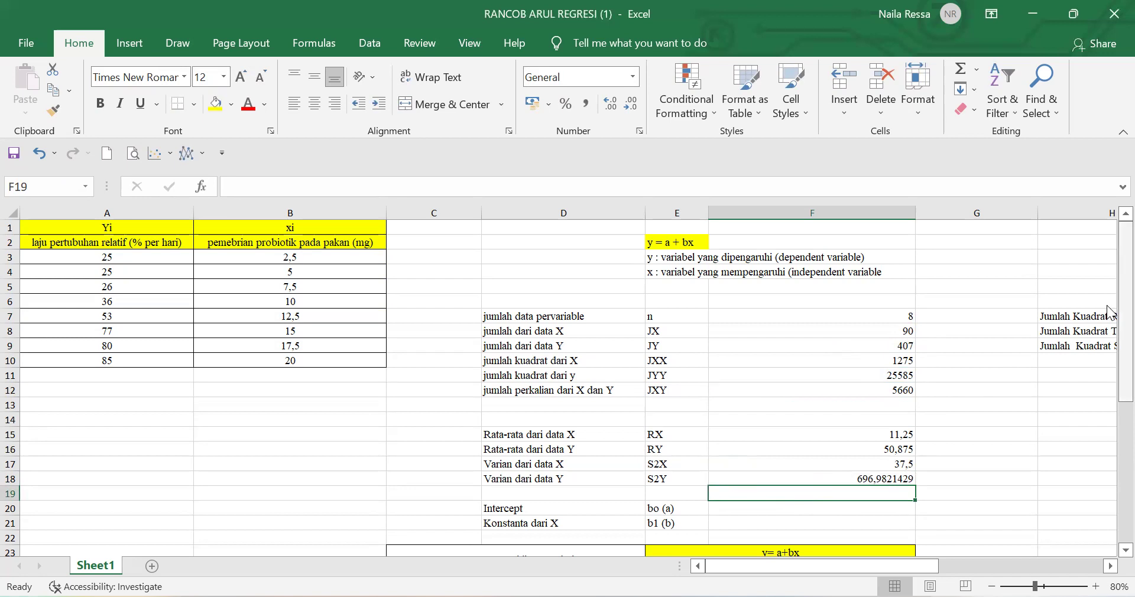
- Begin the formula for the X constant, b1 (b), in F21 with the numerator =(F12-F9*F8/F7)
drag(1108, 307, 1108, 342)
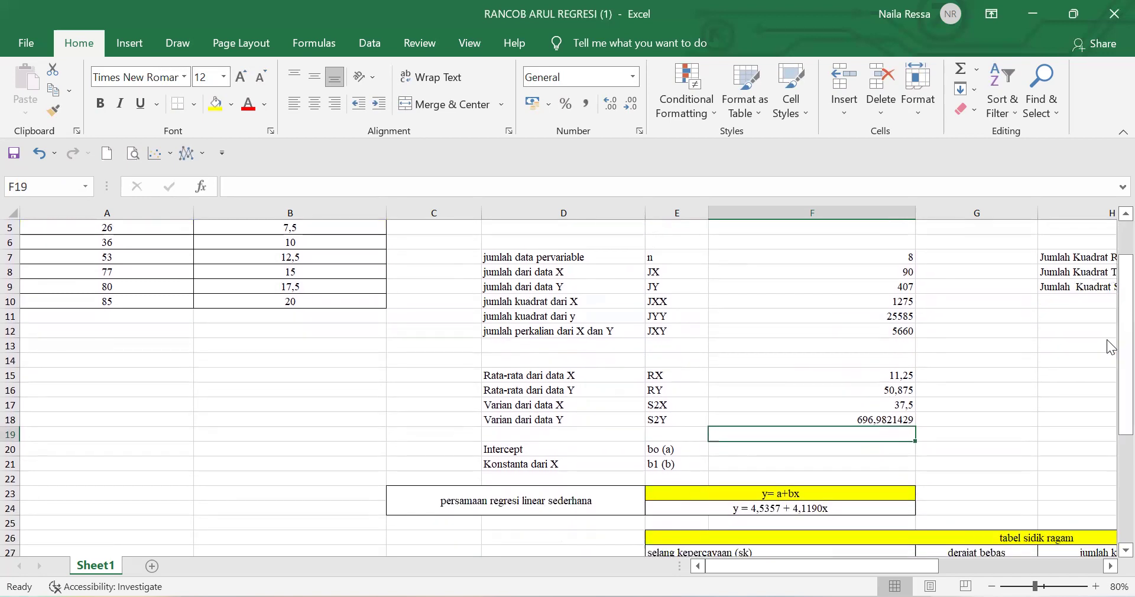
click(773, 467)
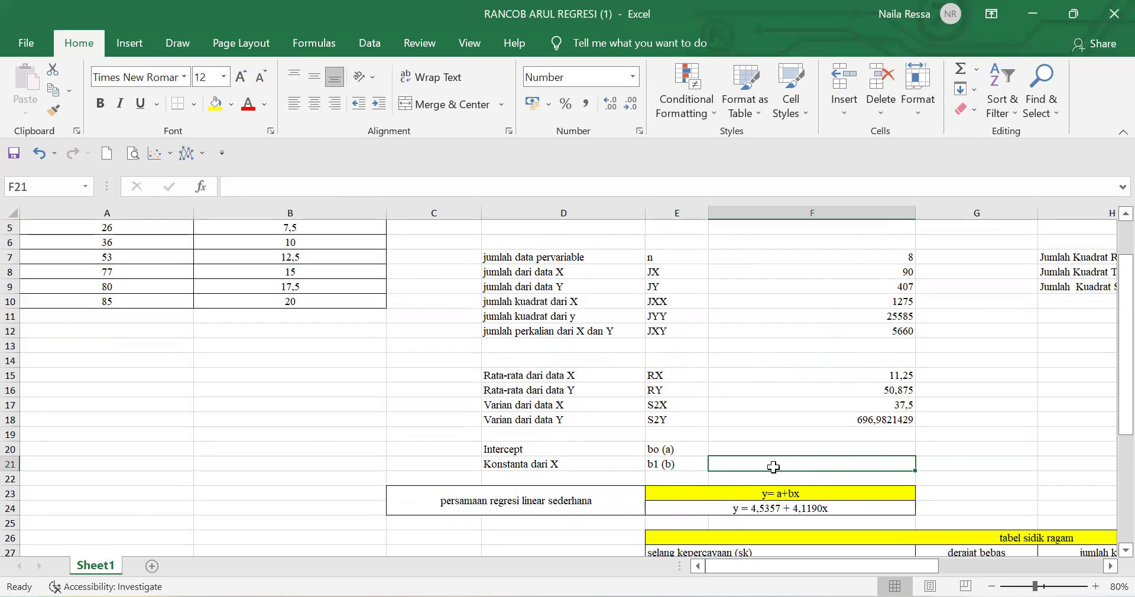
text(=)
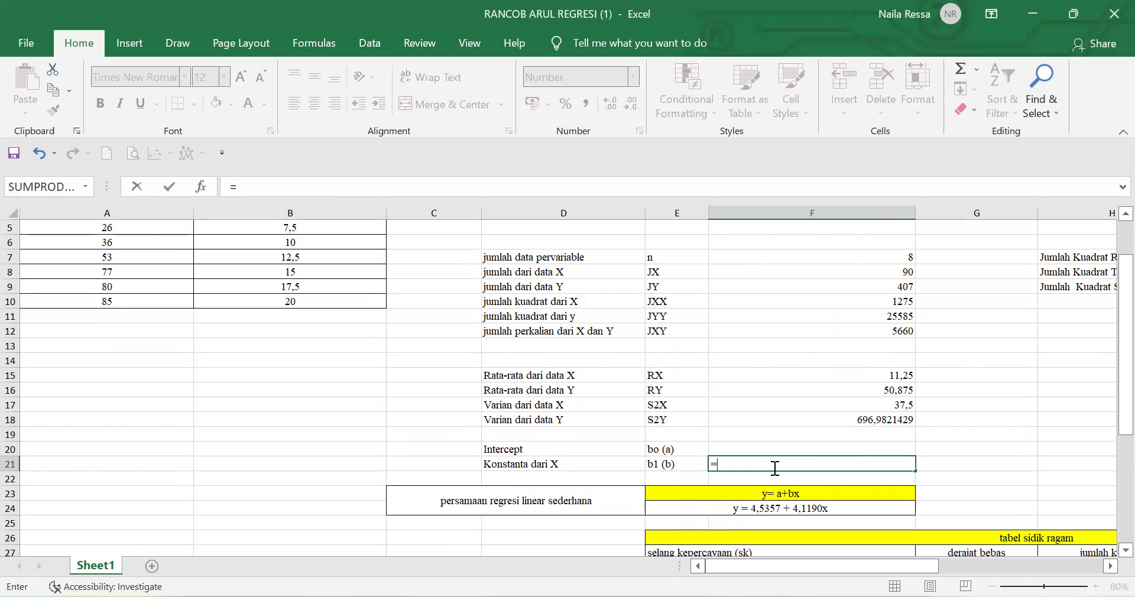
text(()
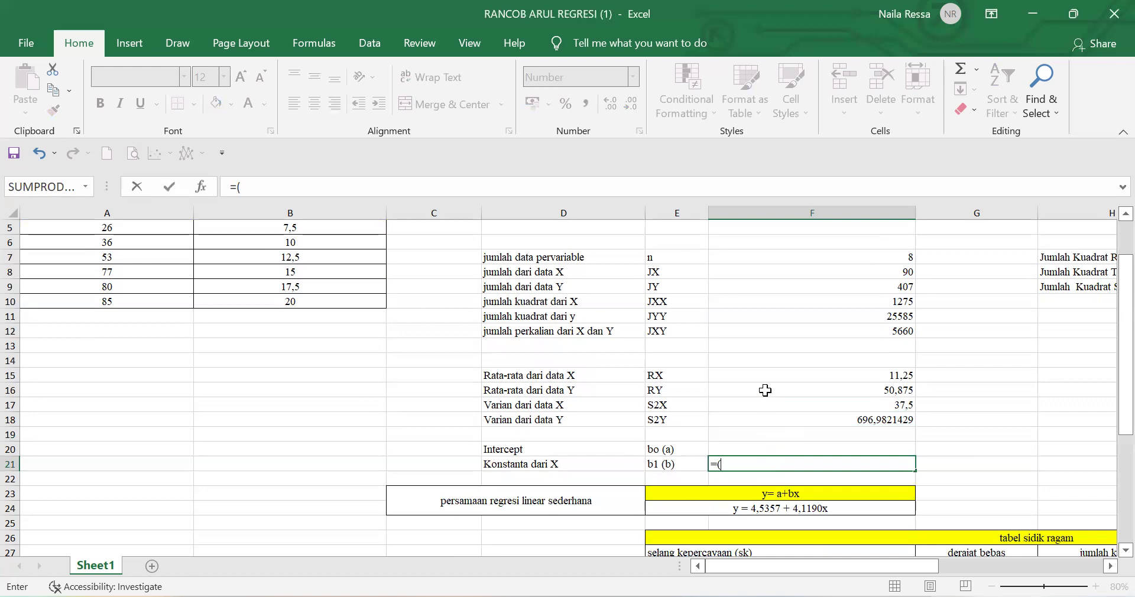
click(813, 330)
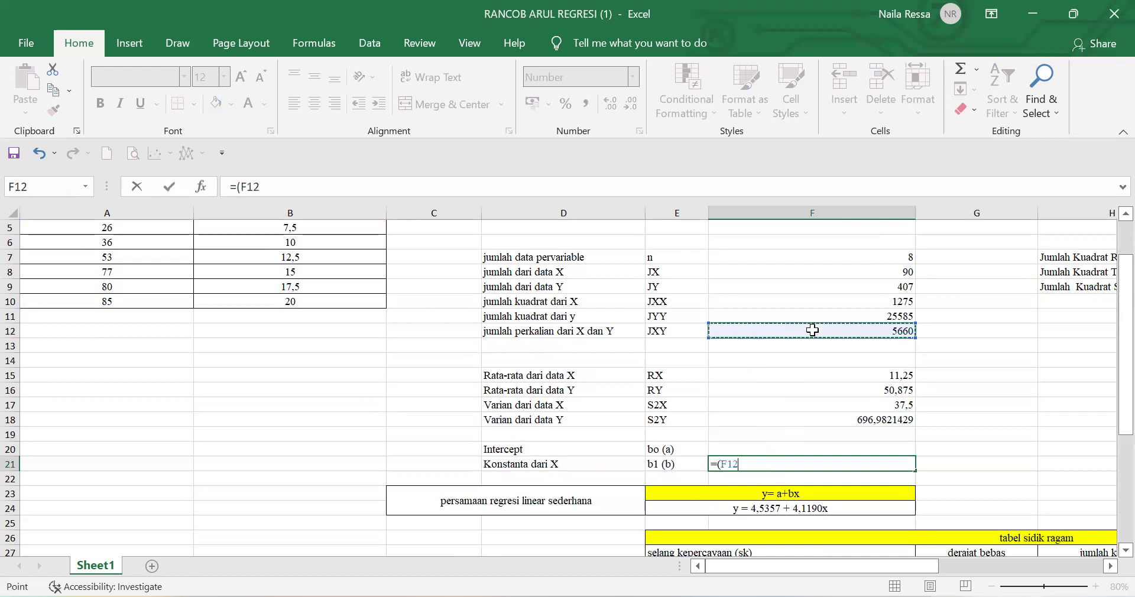
text(-)
click(761, 271)
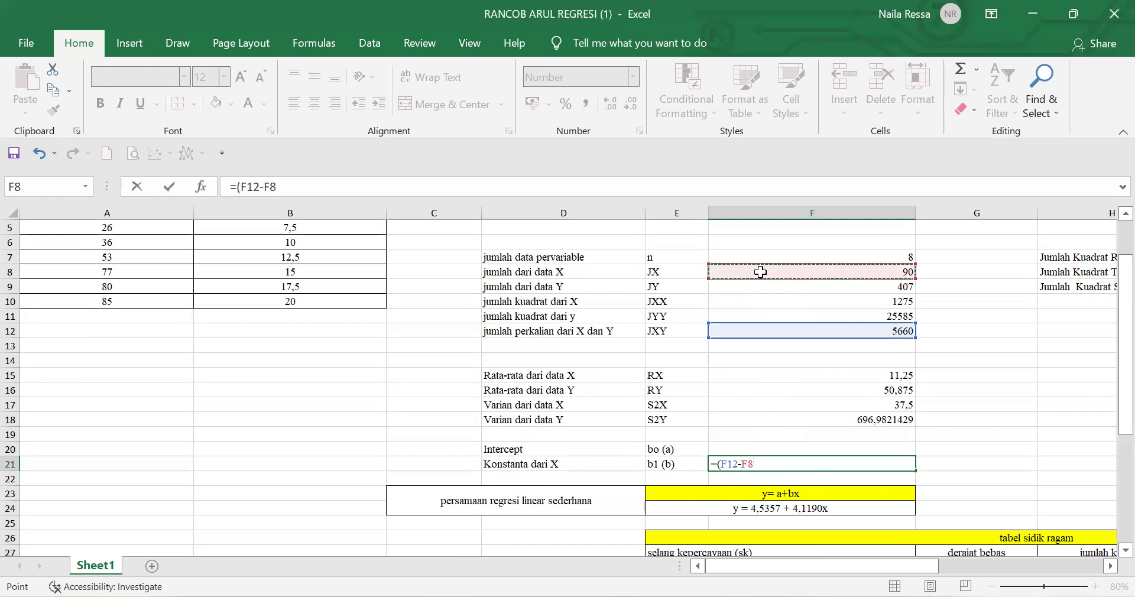
click(786, 288)
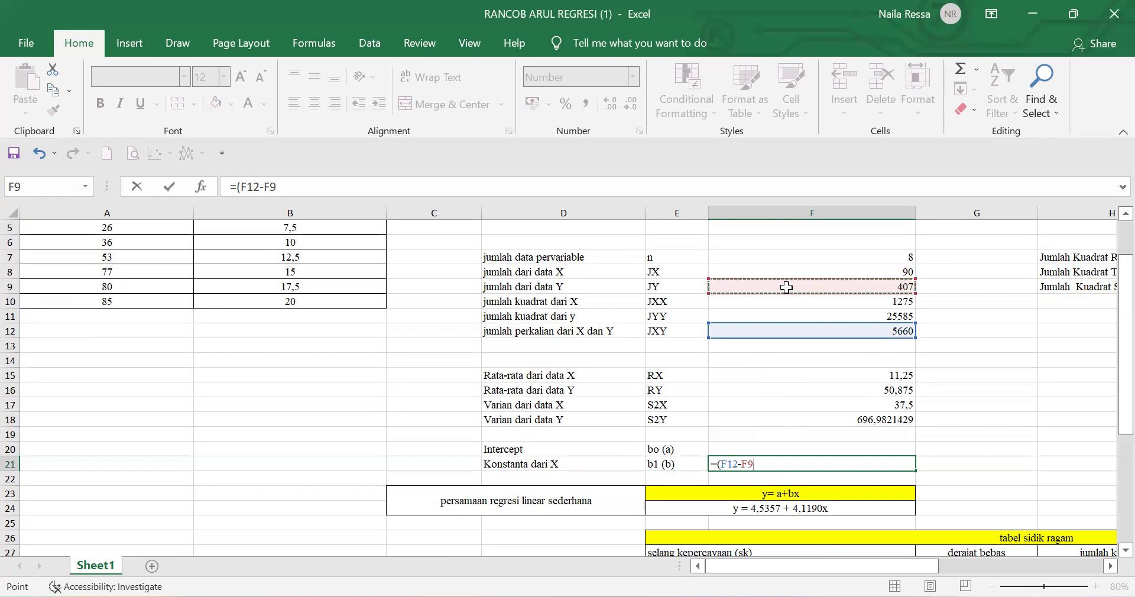
text(*)
click(786, 287)
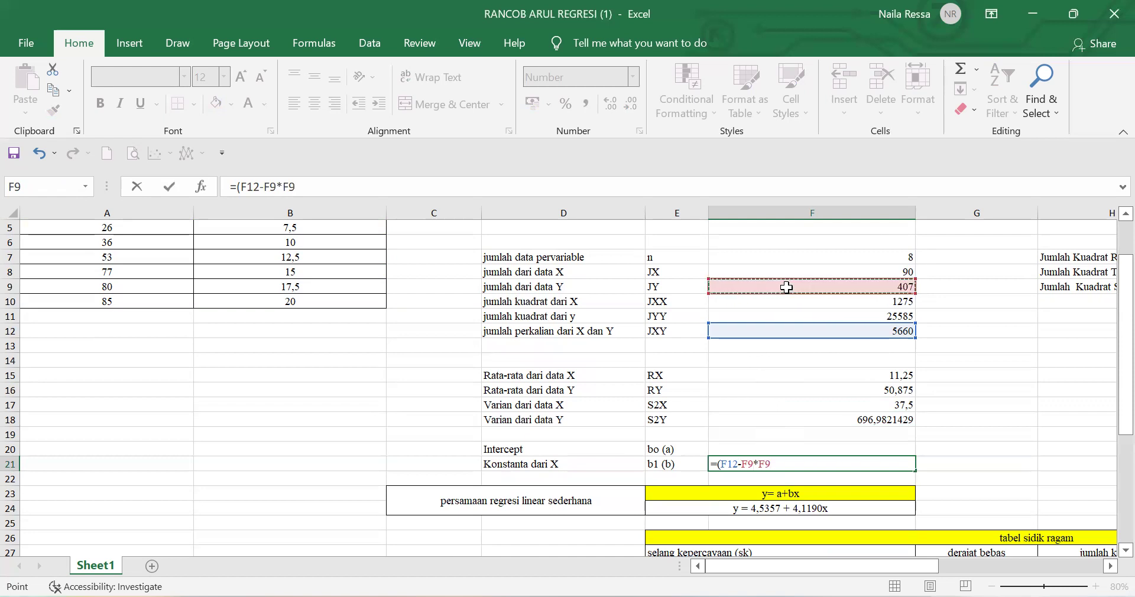
click(777, 269)
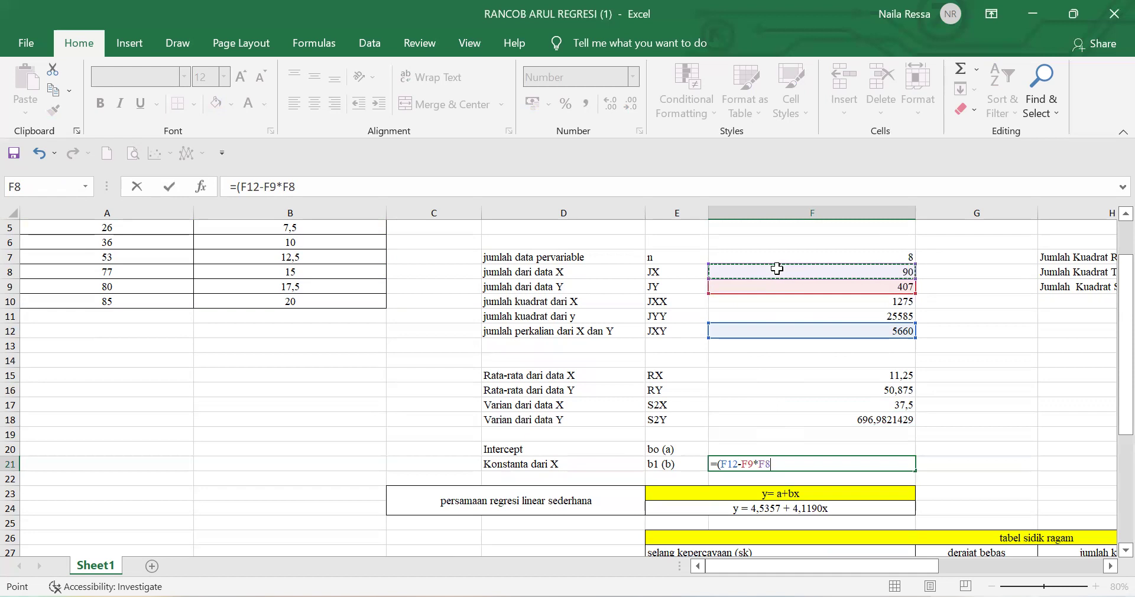
text(/)
click(767, 255)
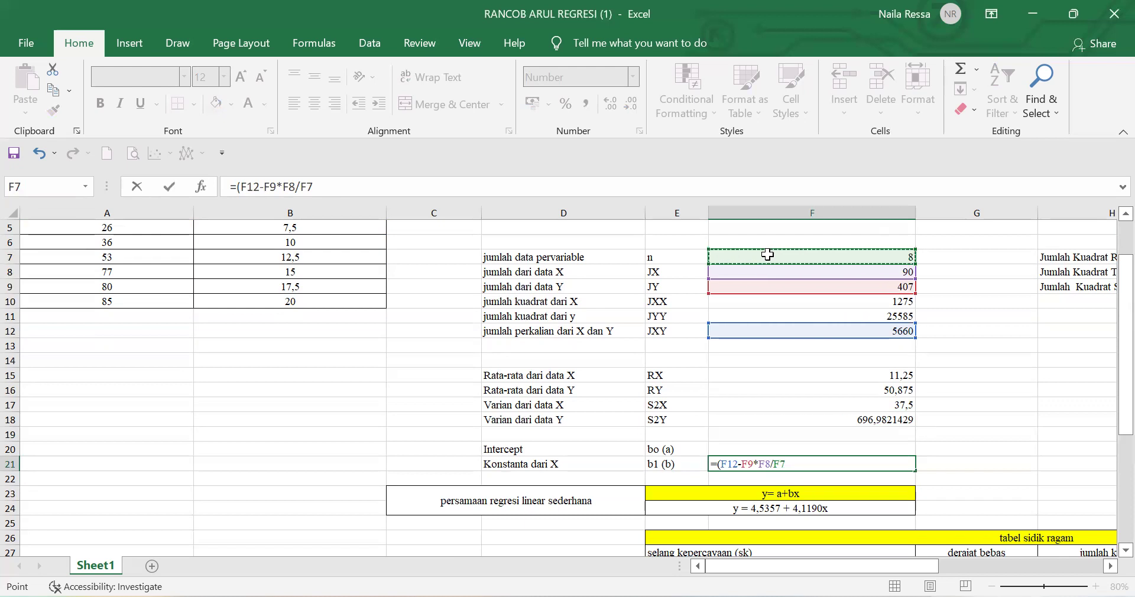
text())
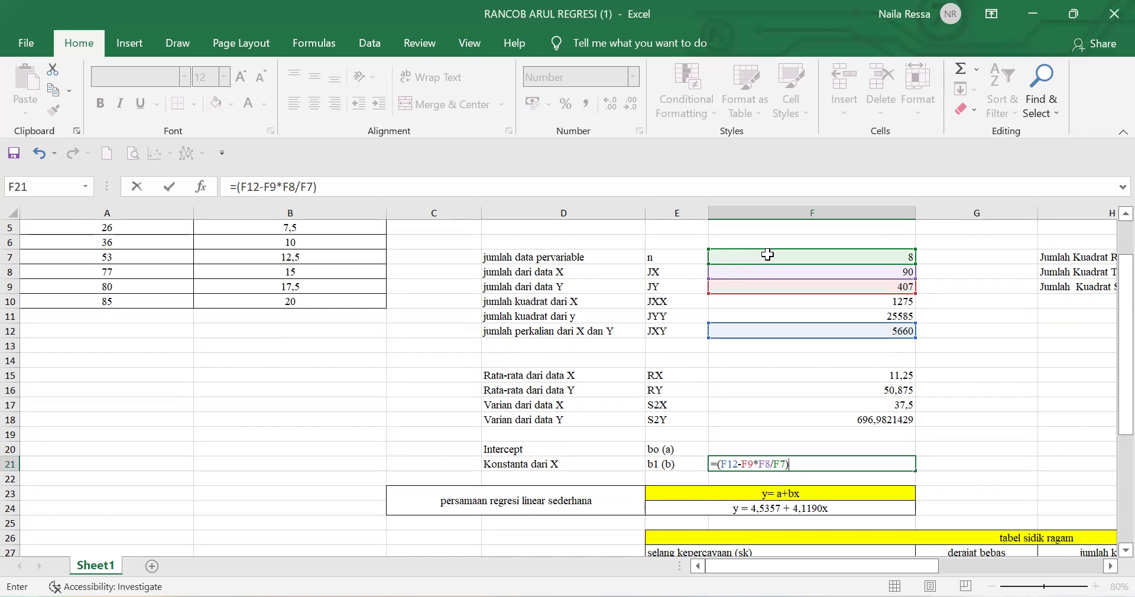
- Complete the b1 (b) formula in F21 by dividing the numerator by (F10-F8*F8/F7)
text(/()
click(781, 303)
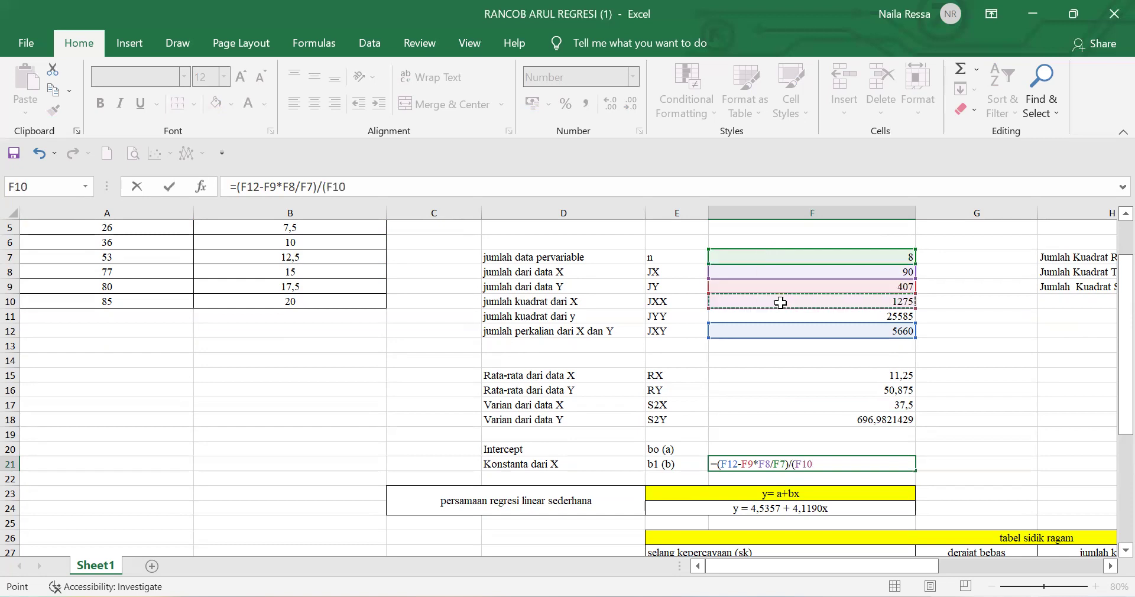
text(-)
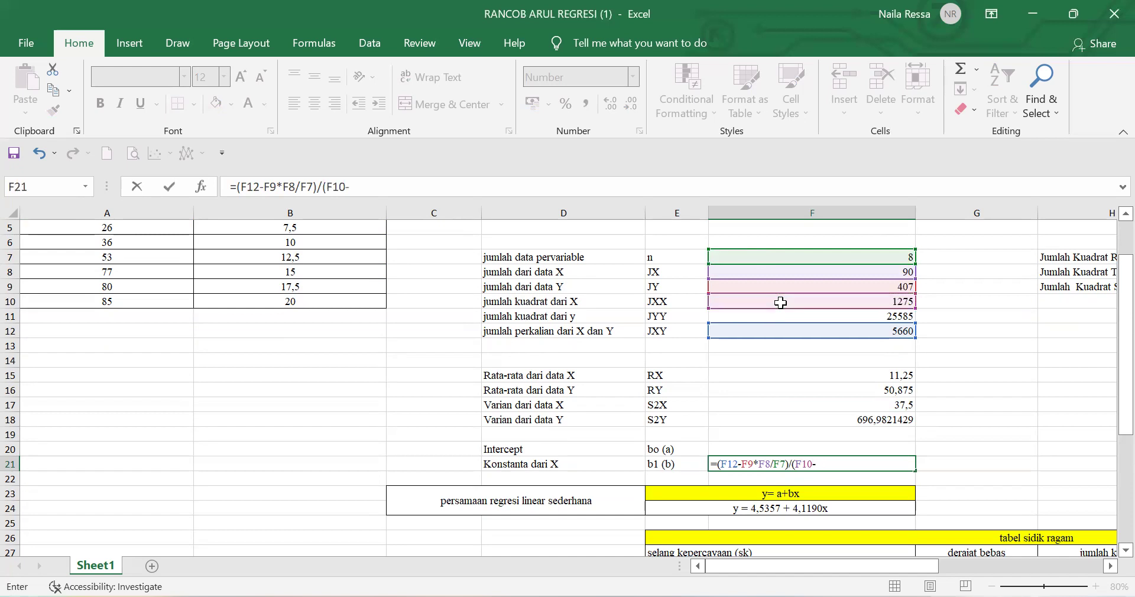
click(757, 273)
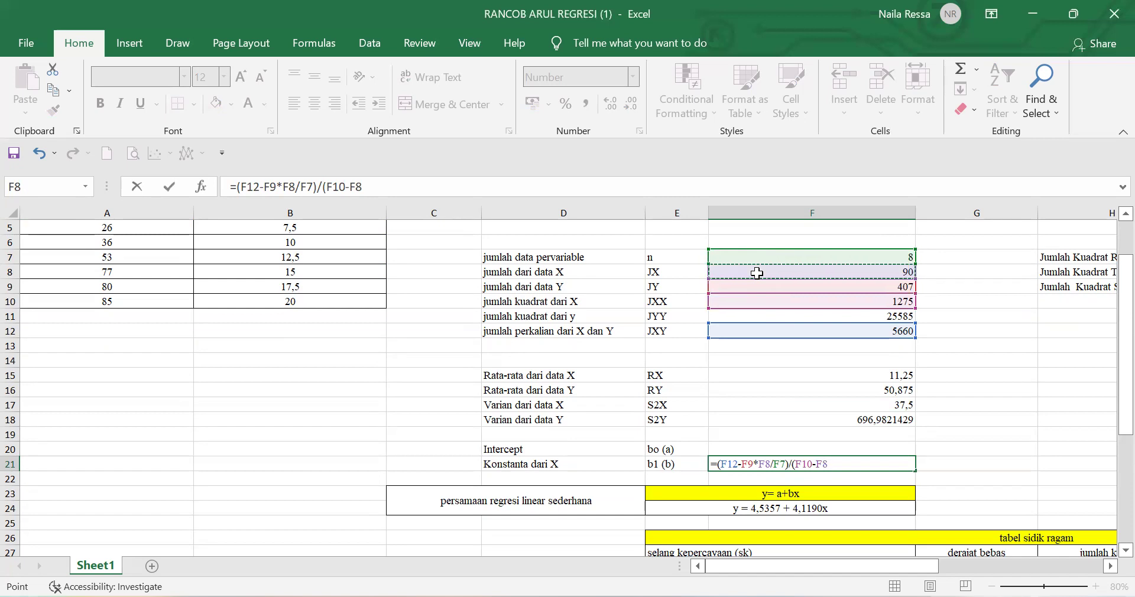
text(*)
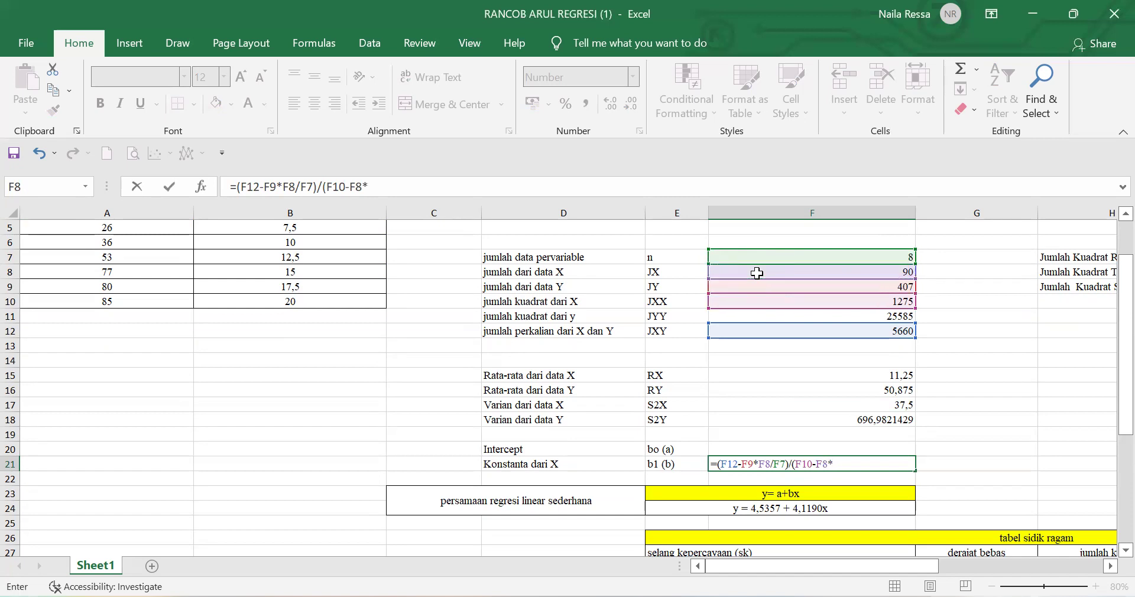
click(758, 273)
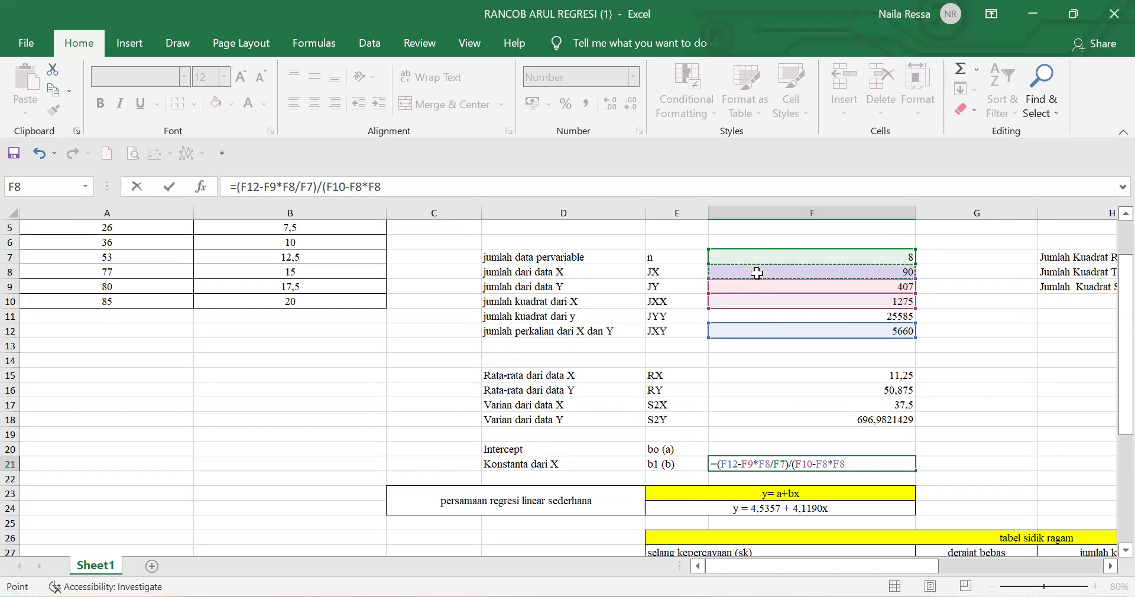
text(/)
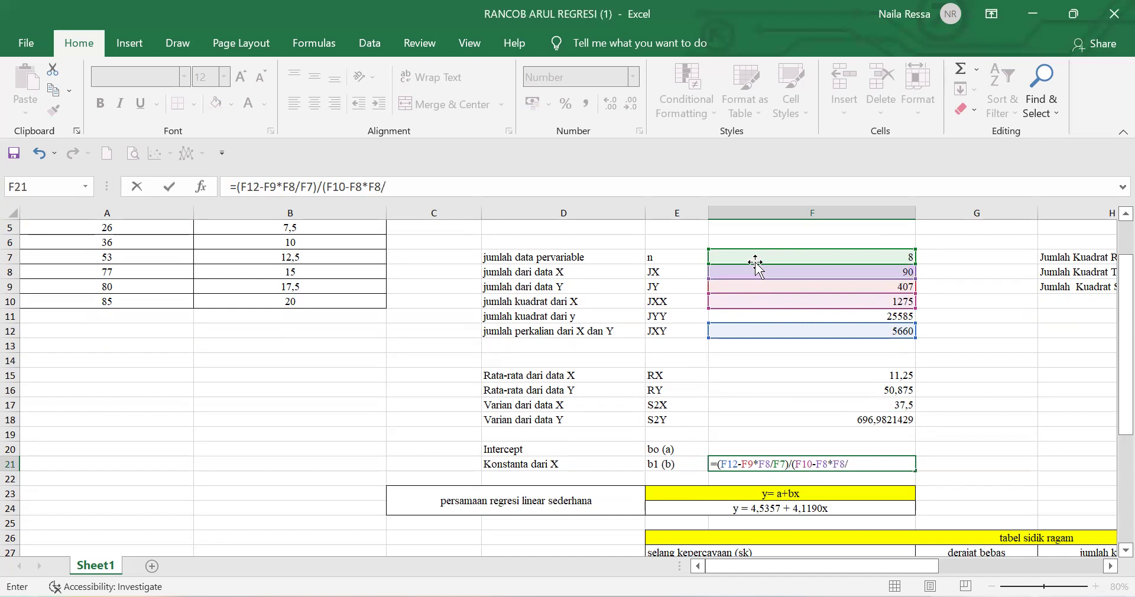
click(754, 256)
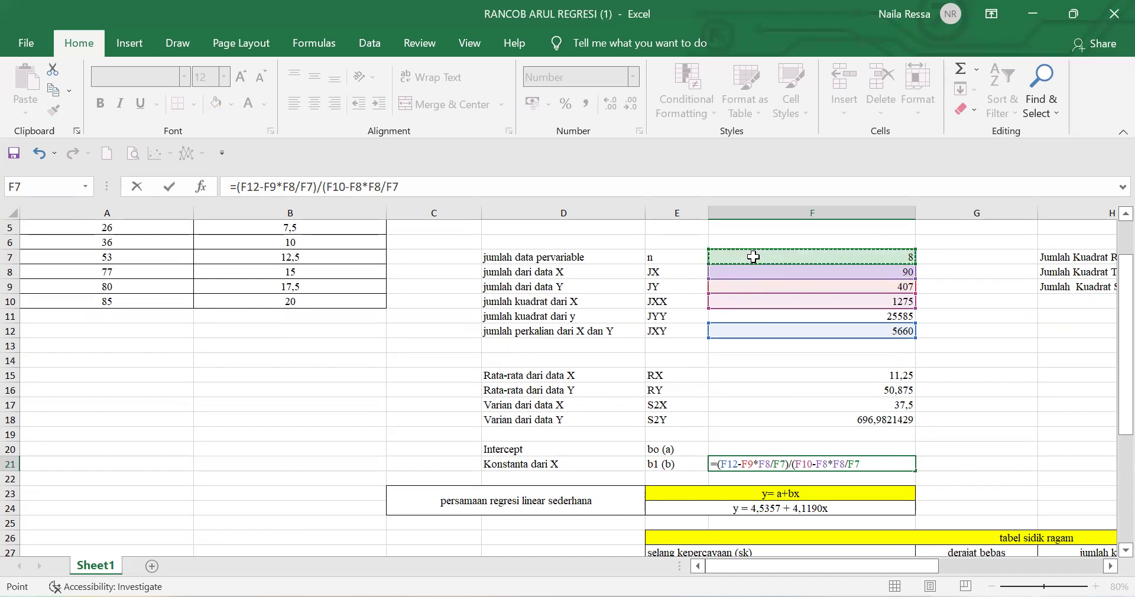
text())
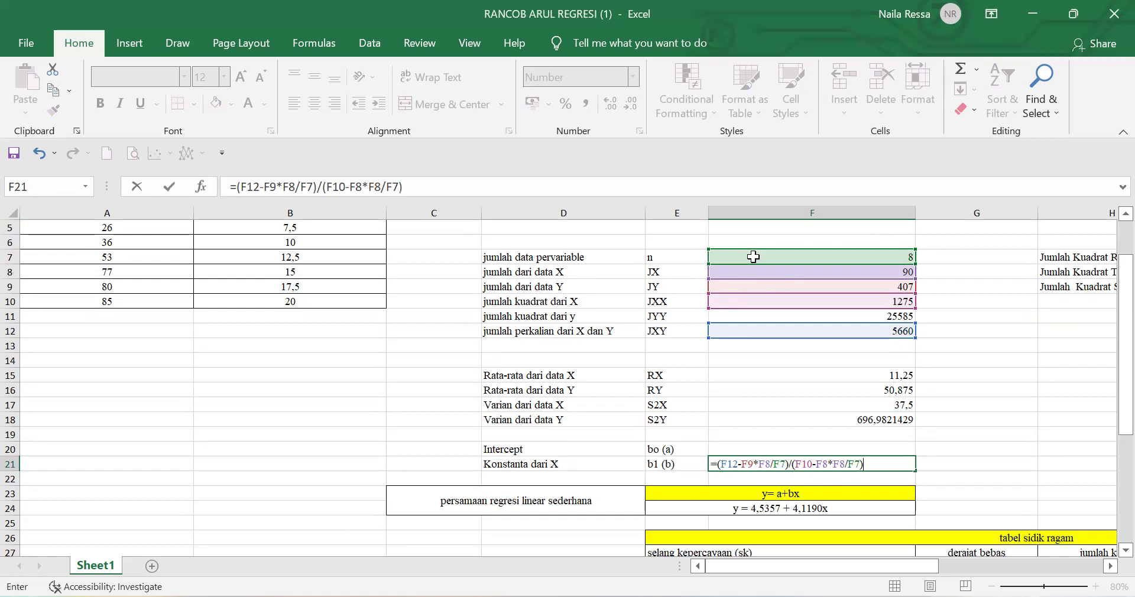
key(Return)
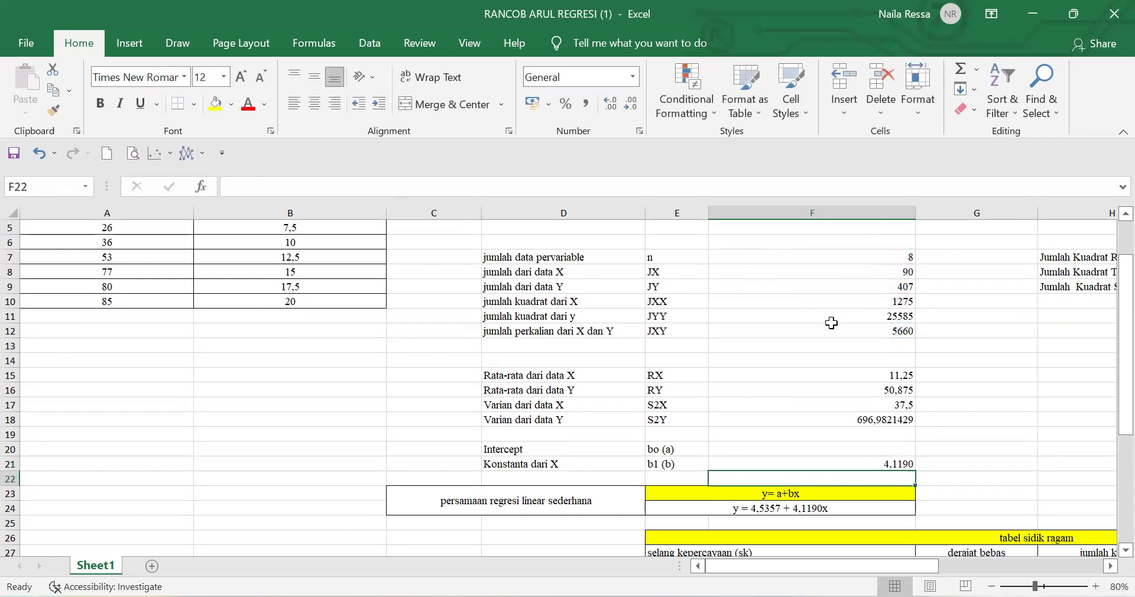
- Calculate the intercept, bo (a), in F20 with the formula =(F9-F21*F8)/F7
click(844, 450)
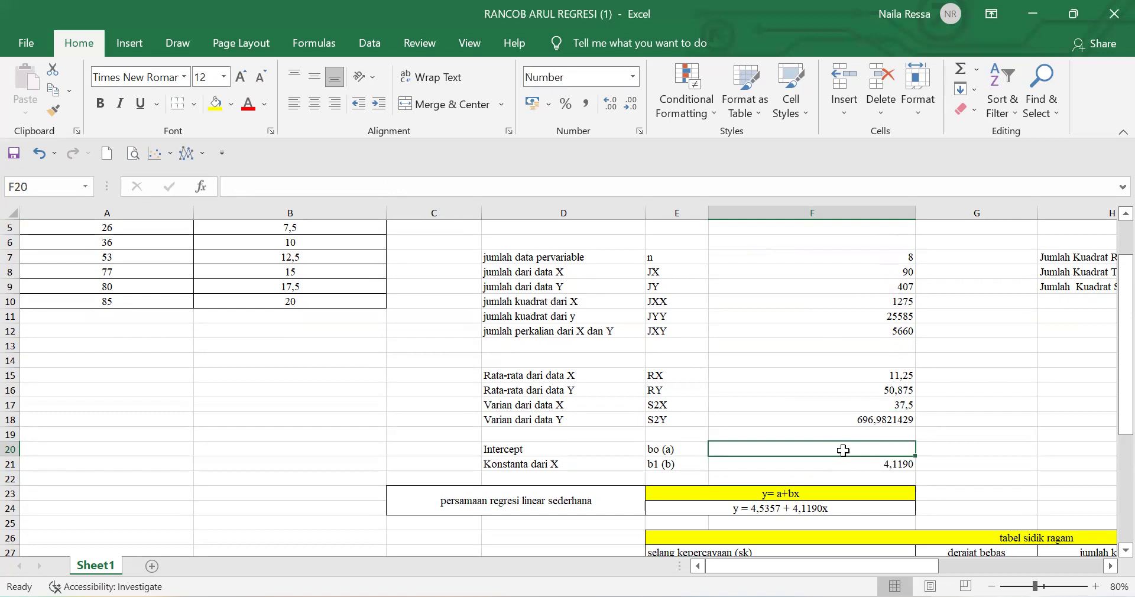
text(=()
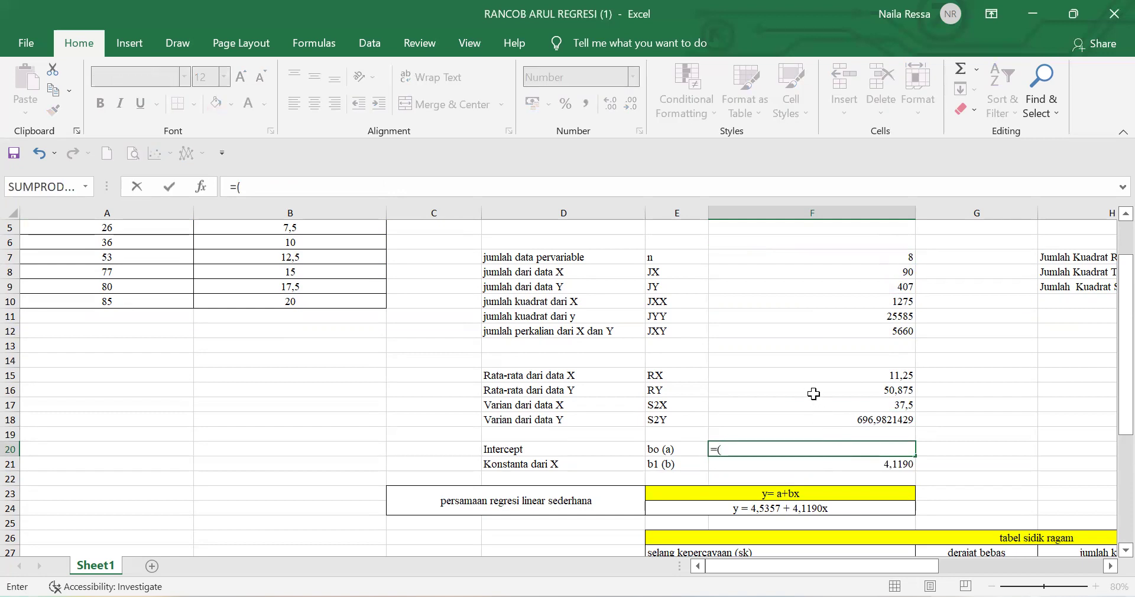
click(748, 286)
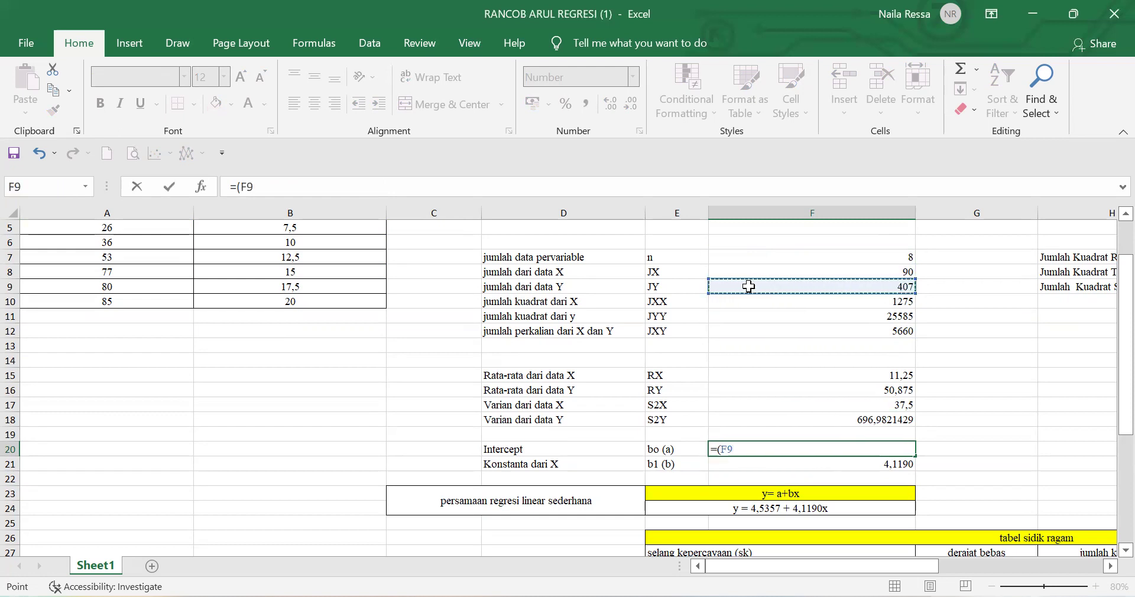
text(-)
click(795, 463)
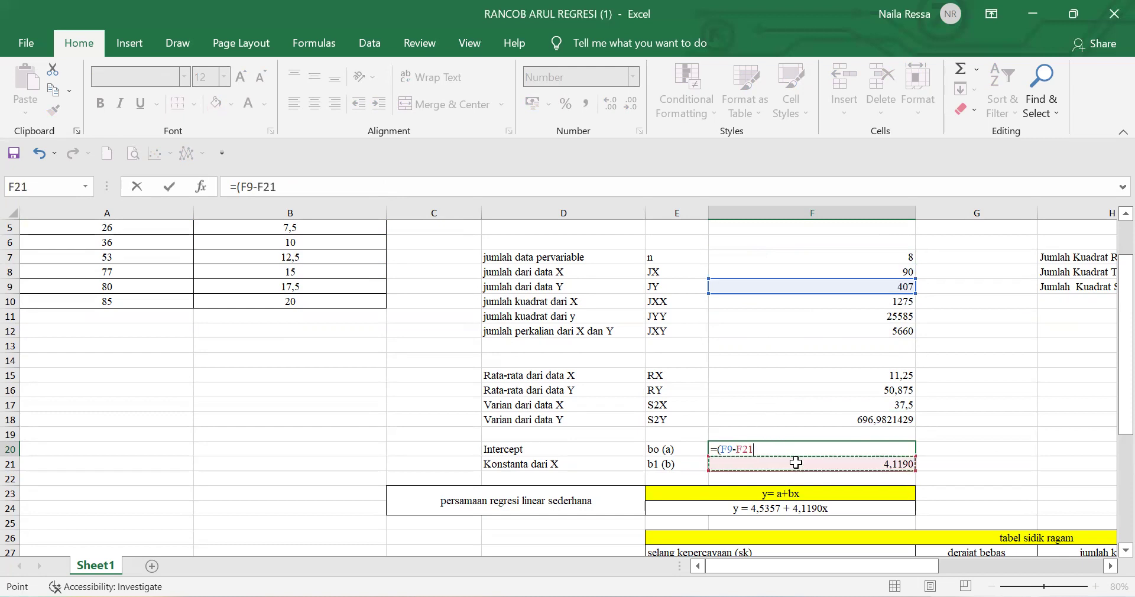
text(*)
click(745, 271)
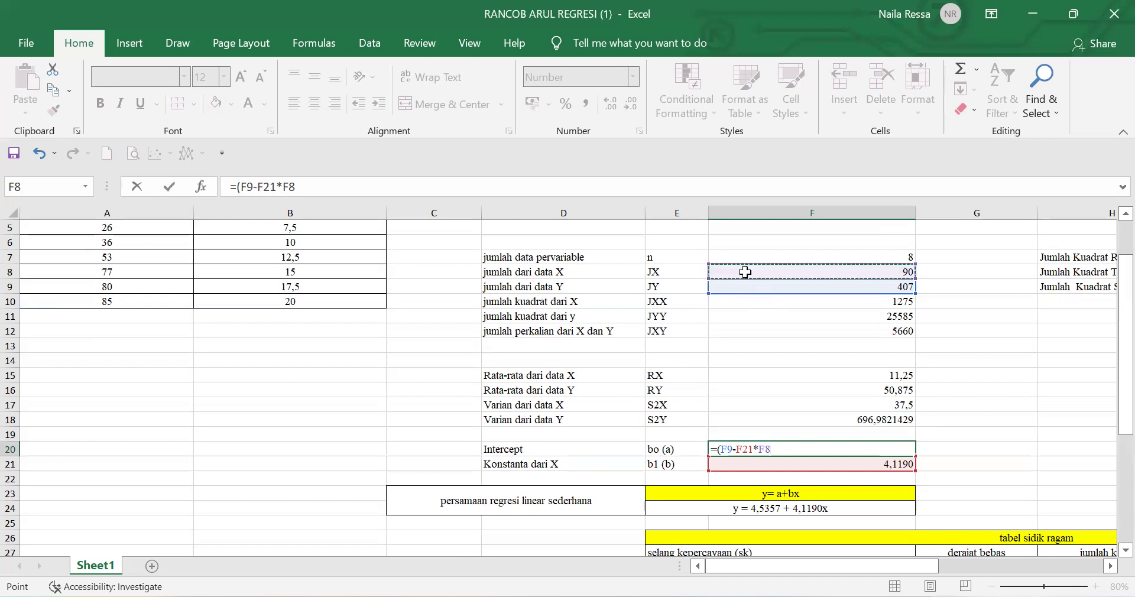
text()/)
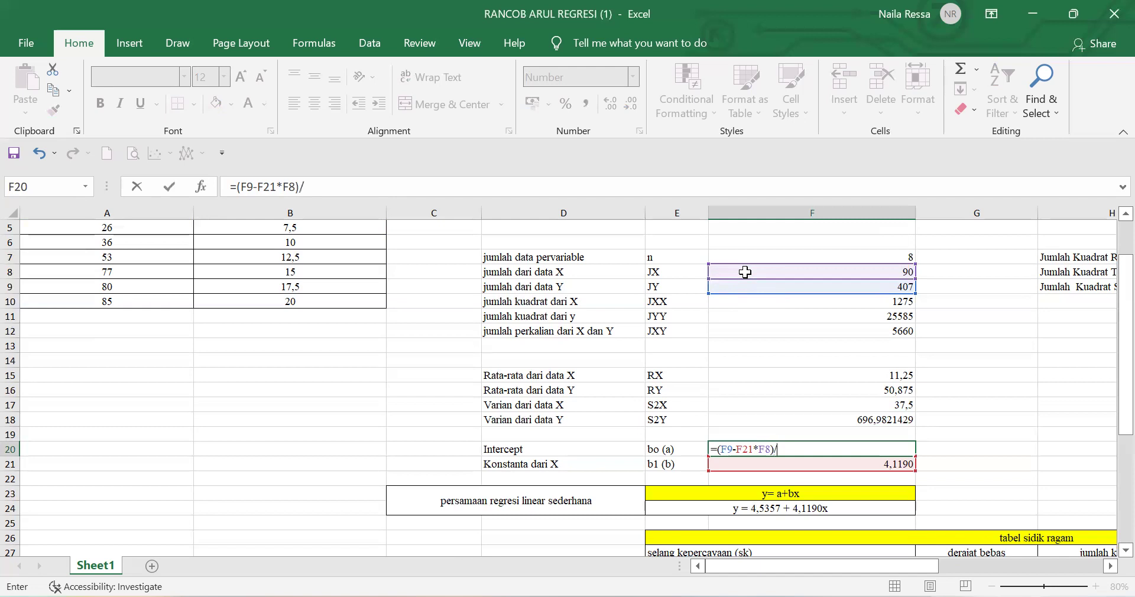
click(732, 253)
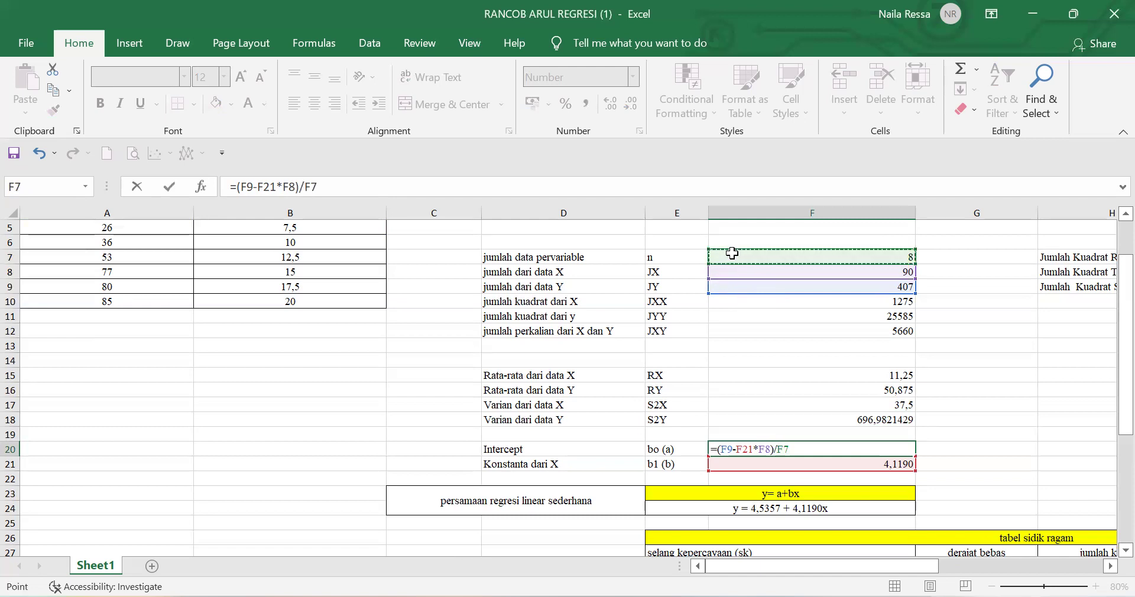
key(Return)
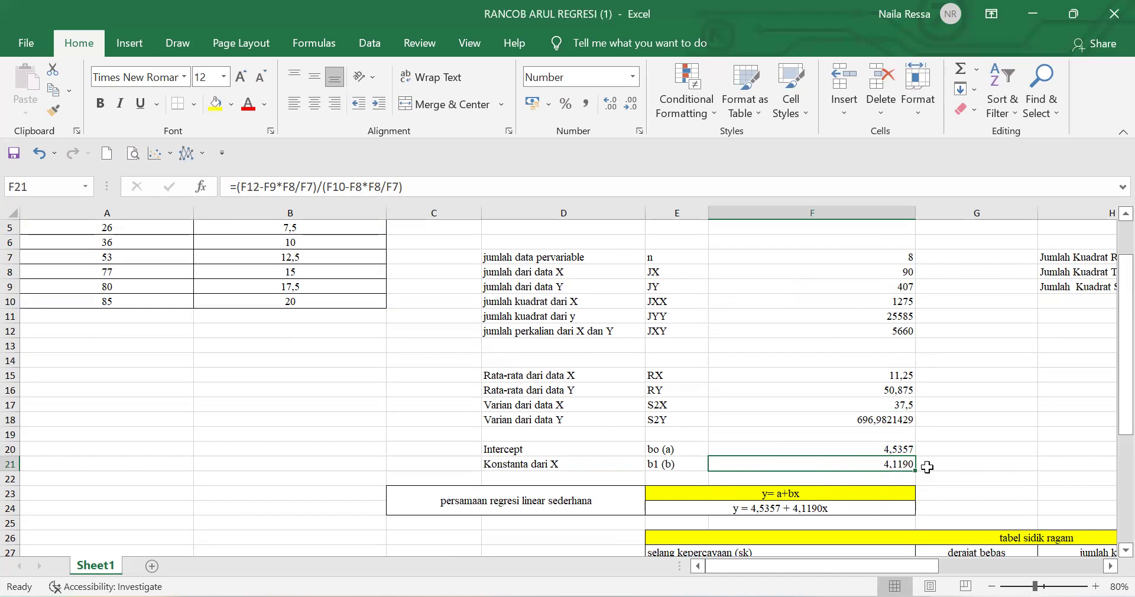
- Calculate the regression sum of squares (JKR) in J7 with the formula =F21*(F12-F8*F9/F7)
drag(906, 563, 931, 563)
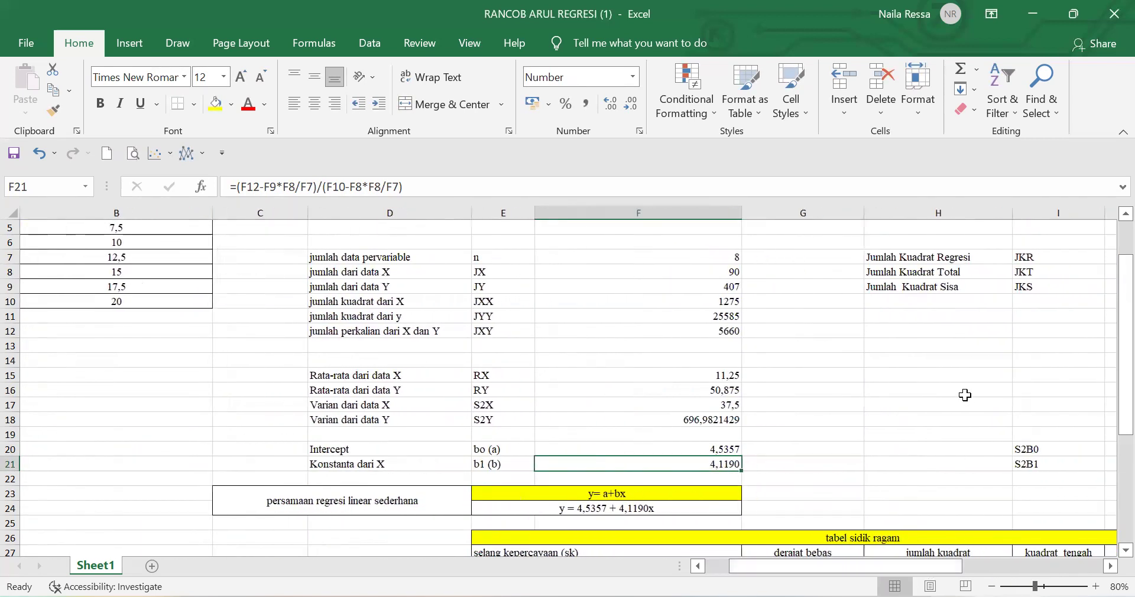
click(992, 586)
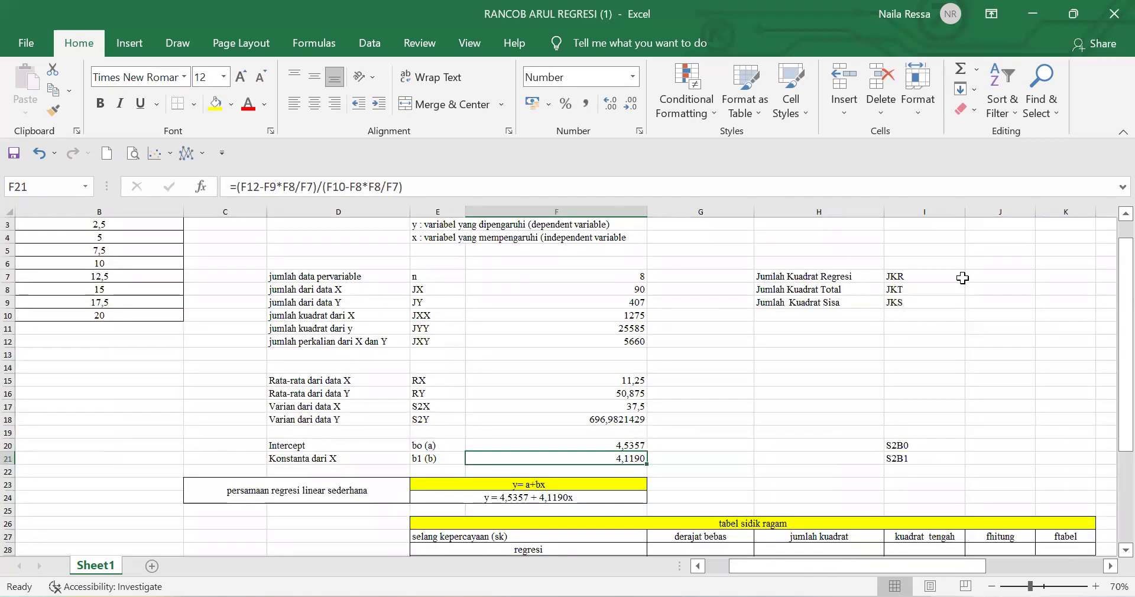
click(988, 277)
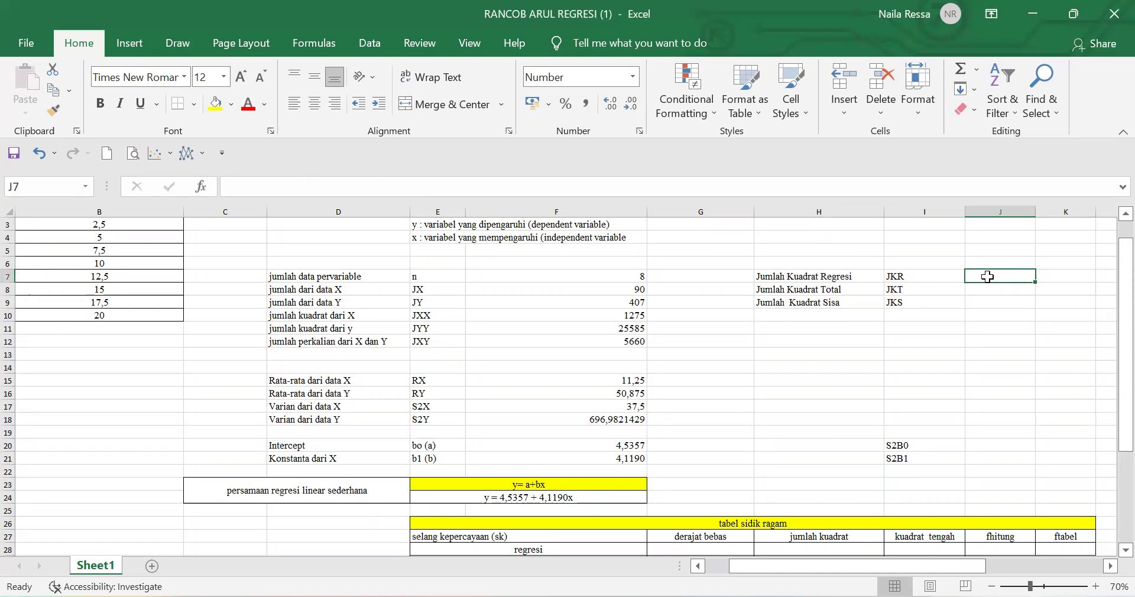
text(=)
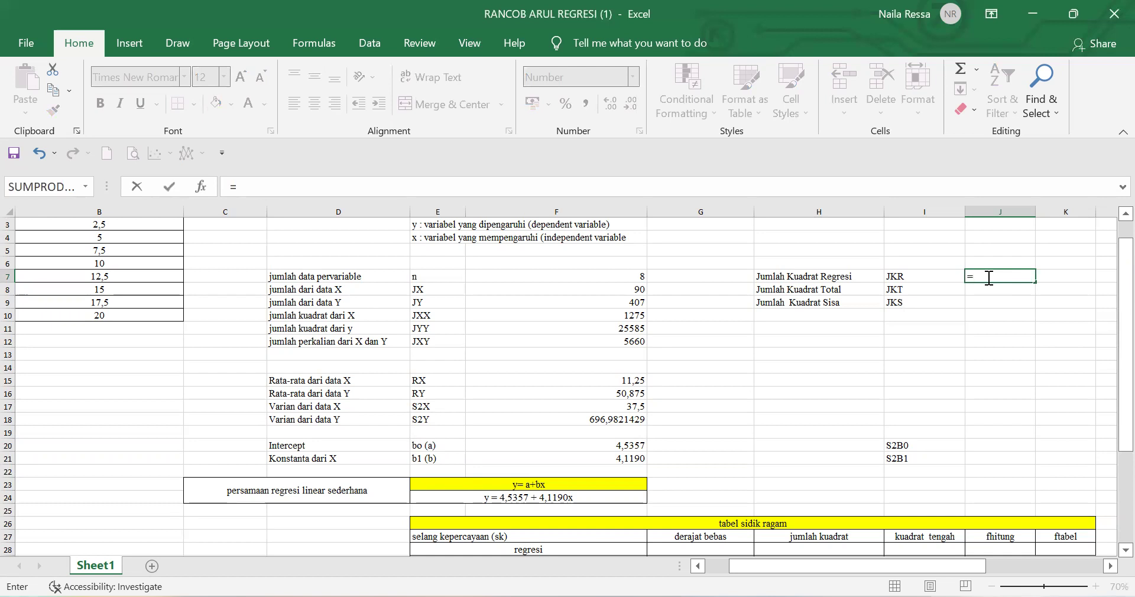
click(629, 460)
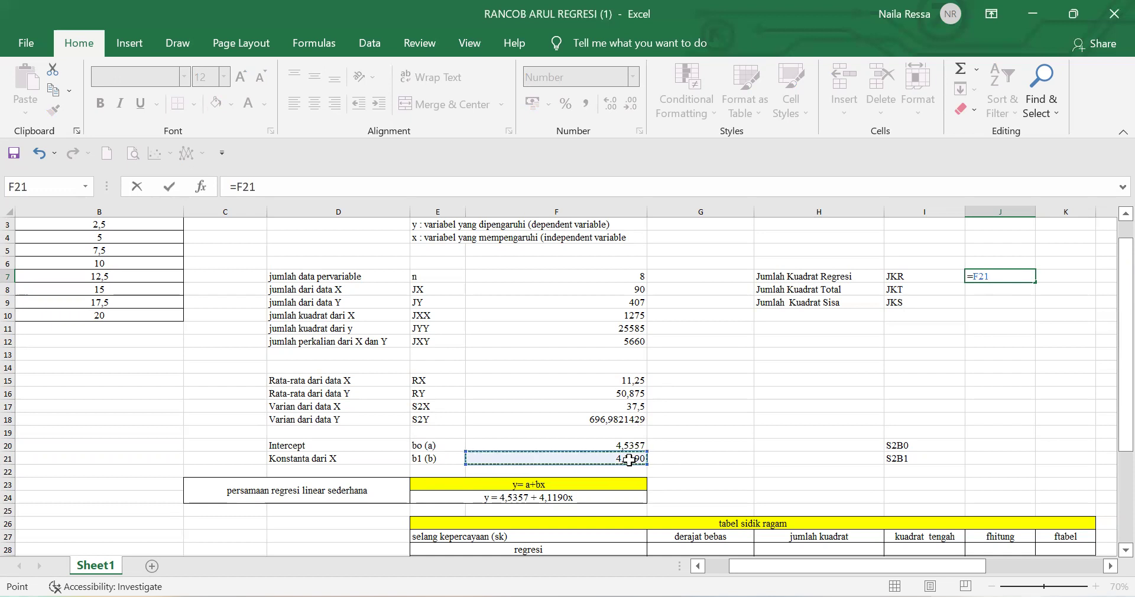
text(*)
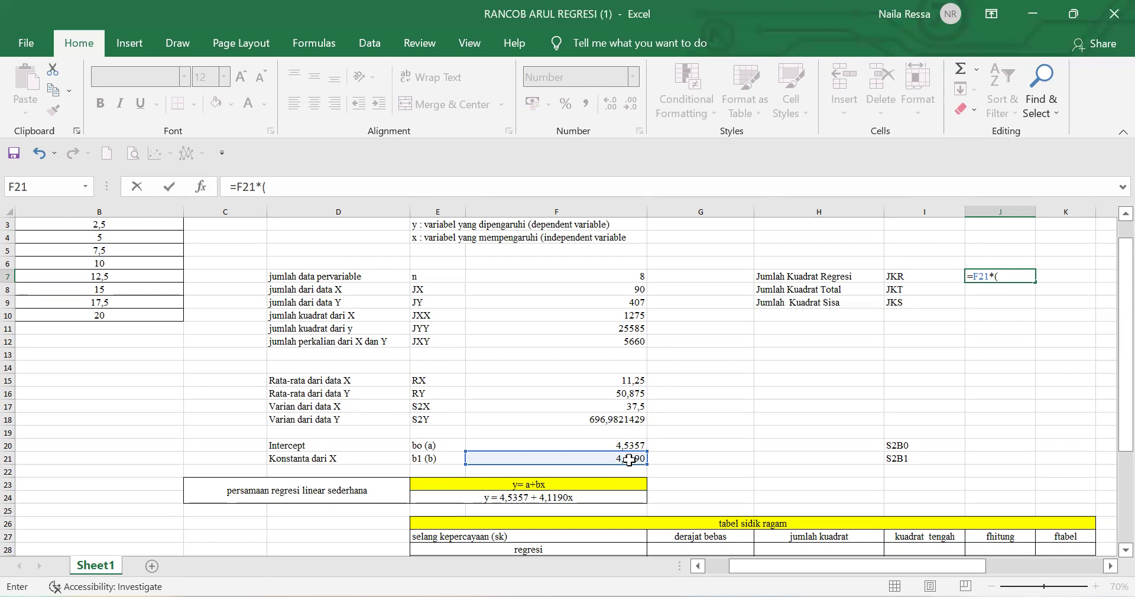
click(571, 342)
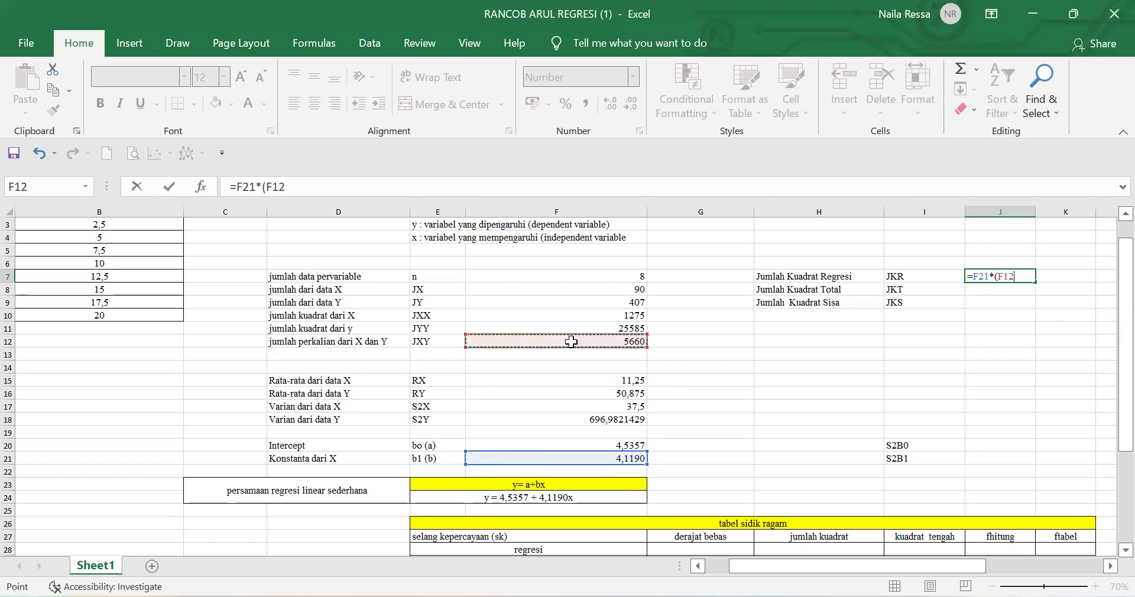
text(-)
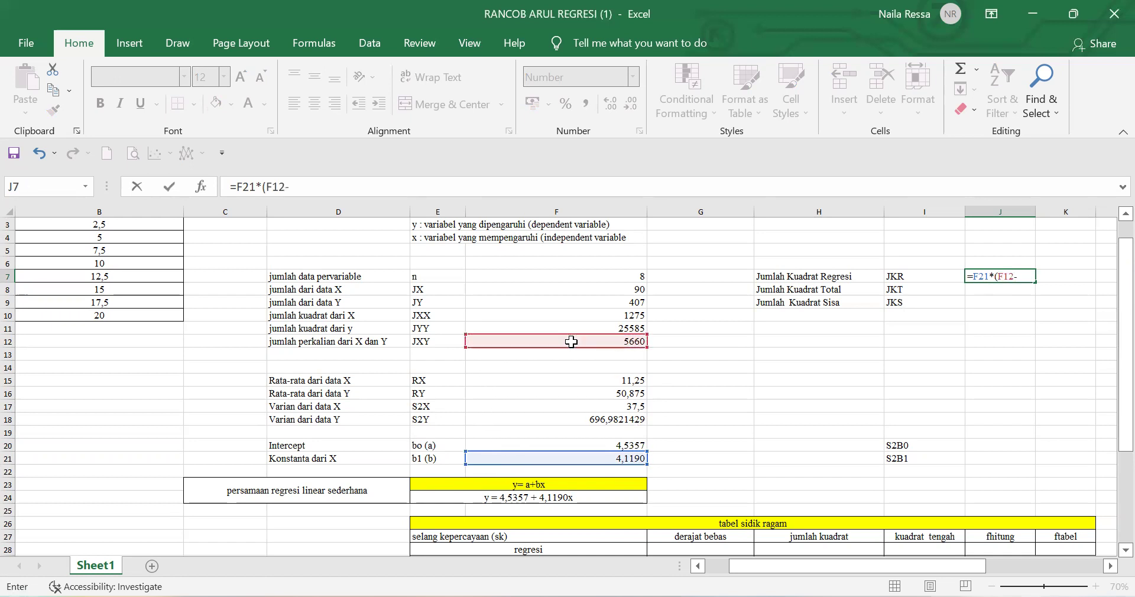
click(551, 289)
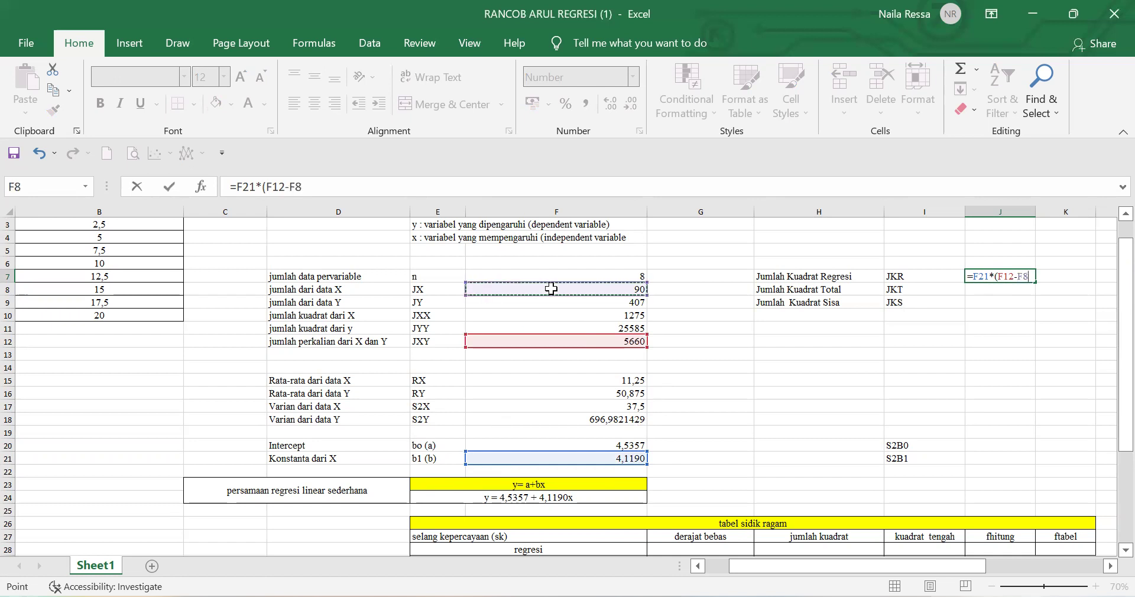
text(*)
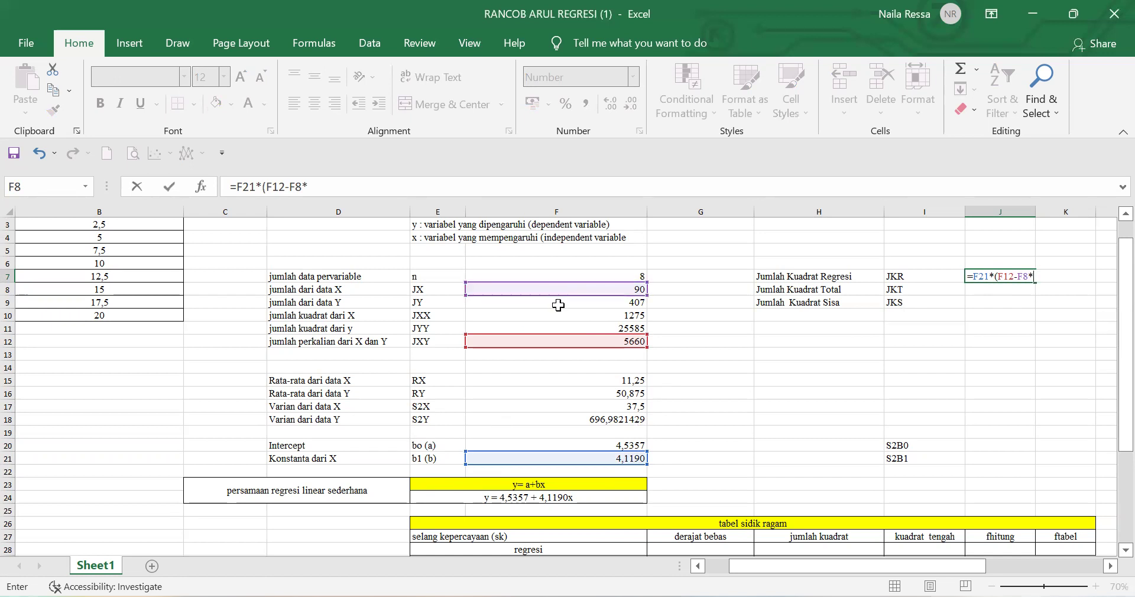
click(558, 303)
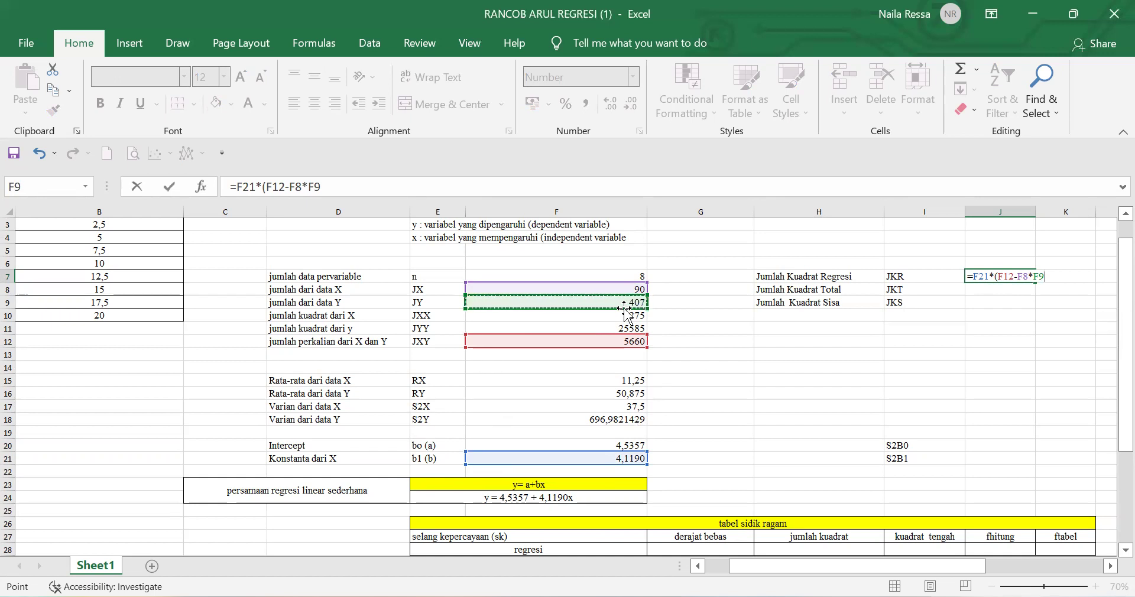
text(/)
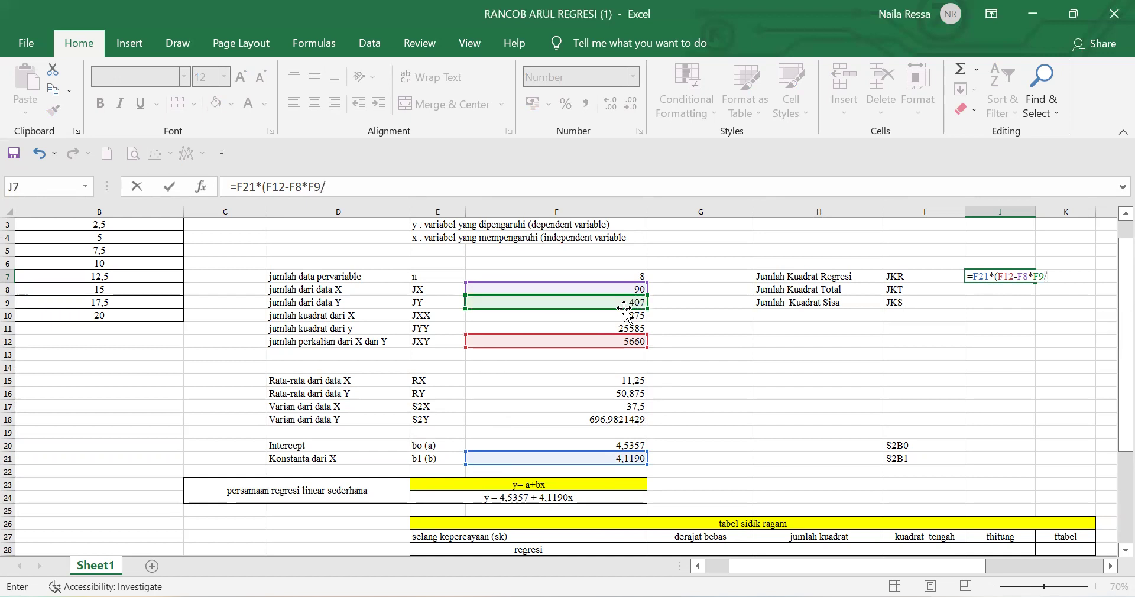
click(594, 276)
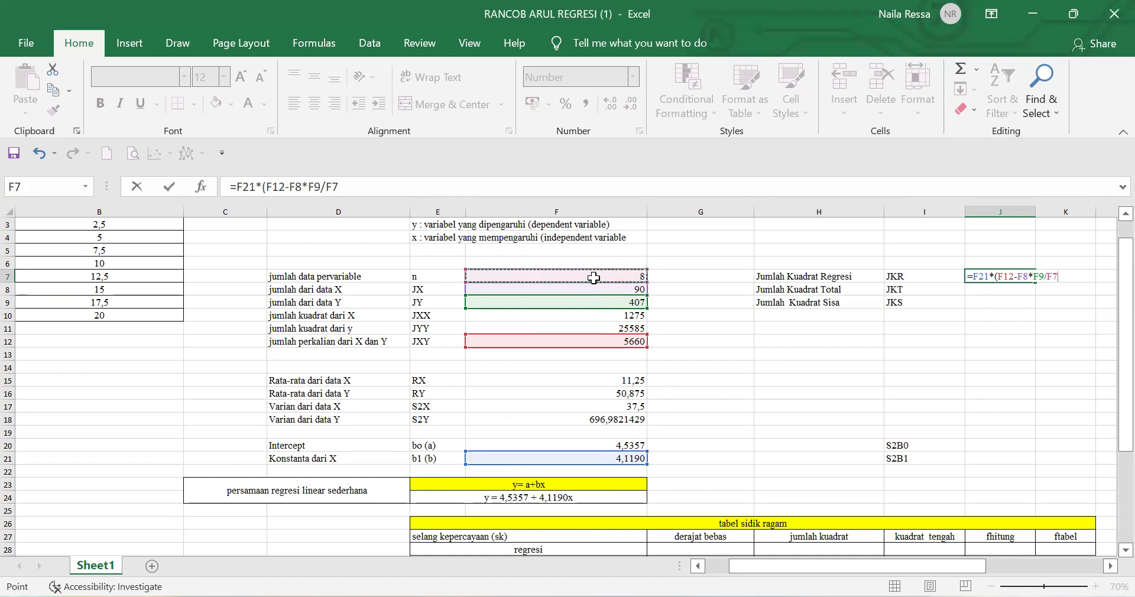
text())
key(Return)
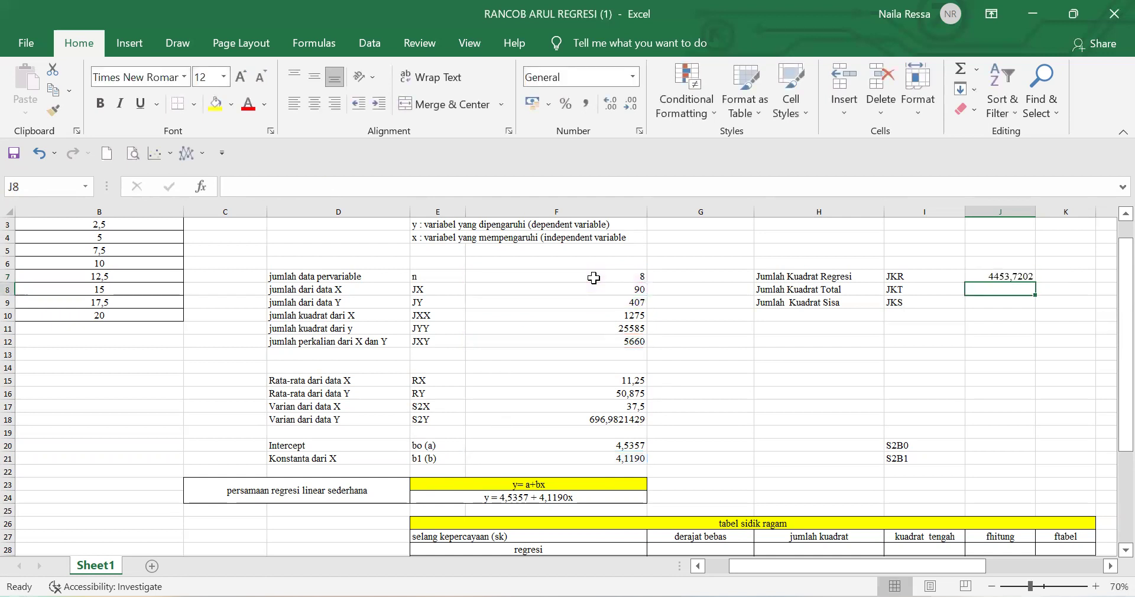
- Calculate the total sum of squares (JKT) in J8 with the formula =F11-F9*F9/F7
text(=)
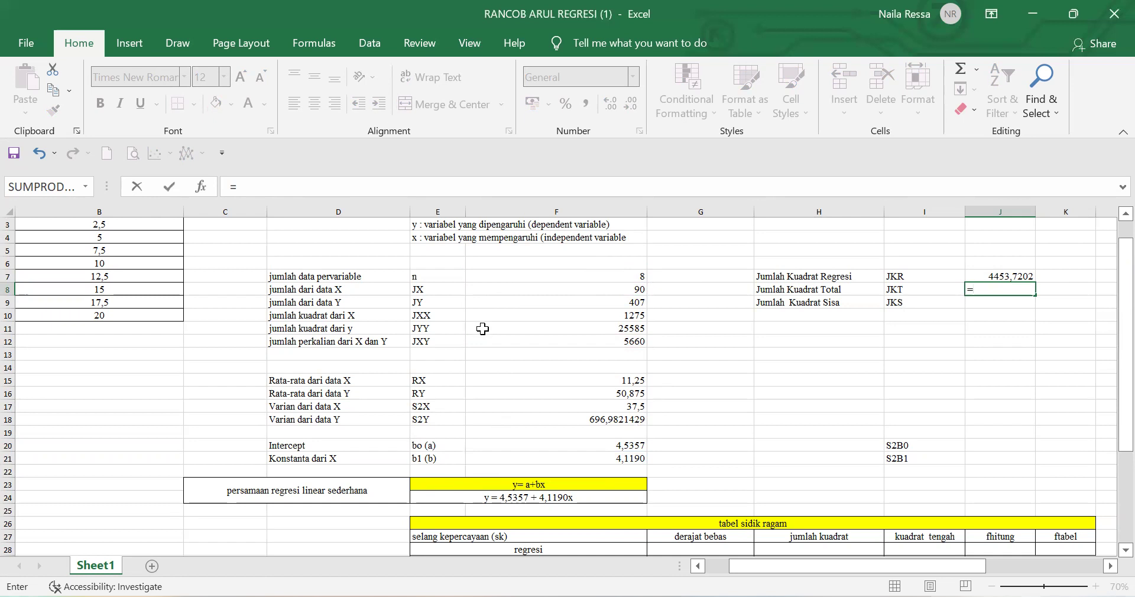
click(483, 329)
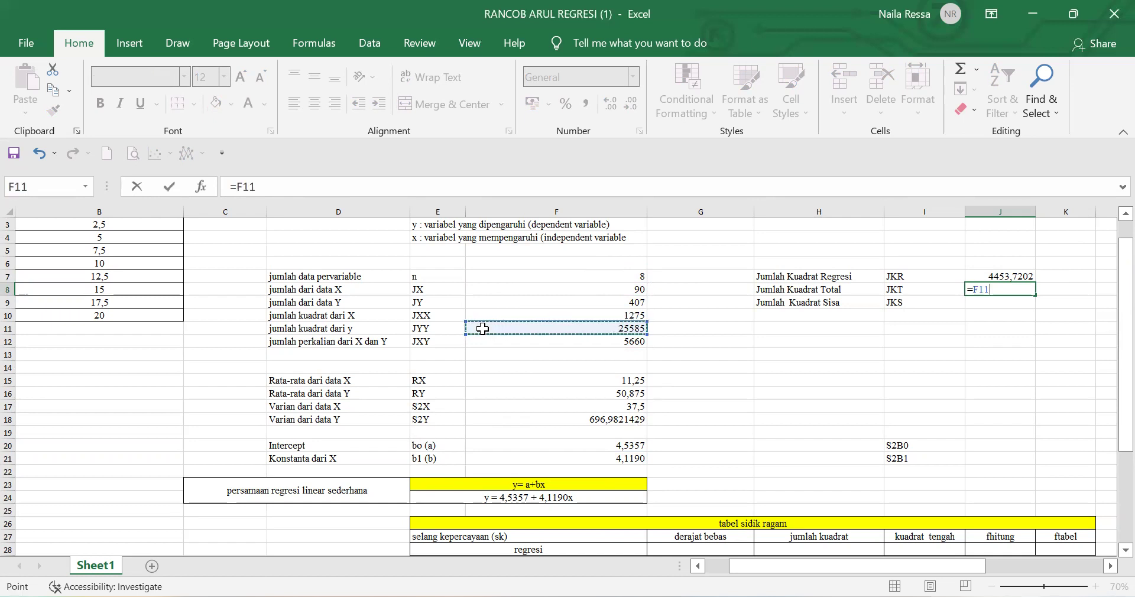
text(-)
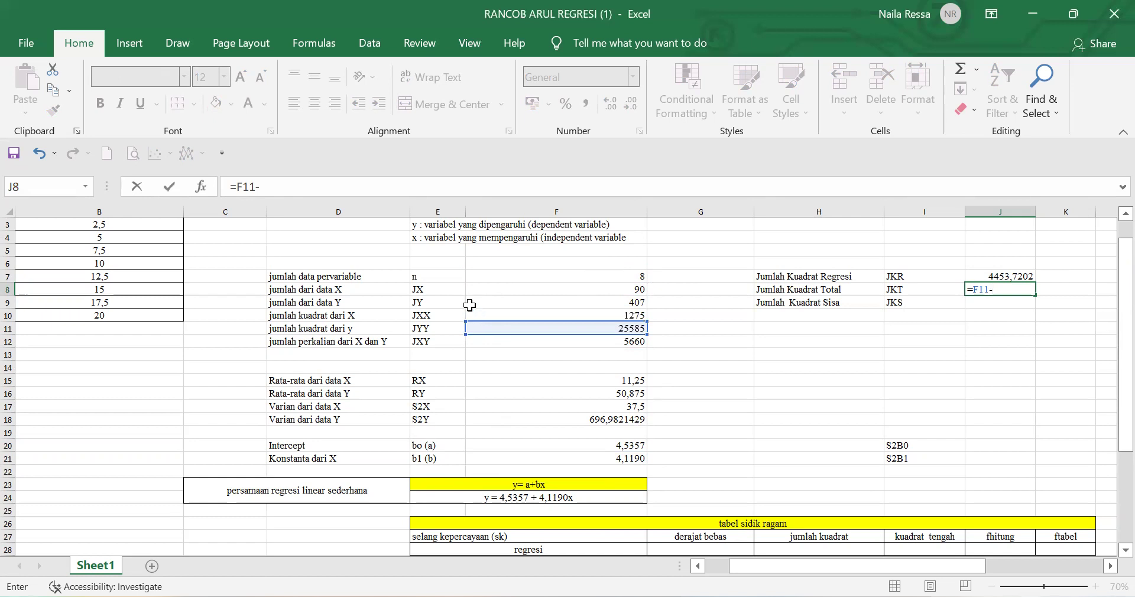
click(470, 303)
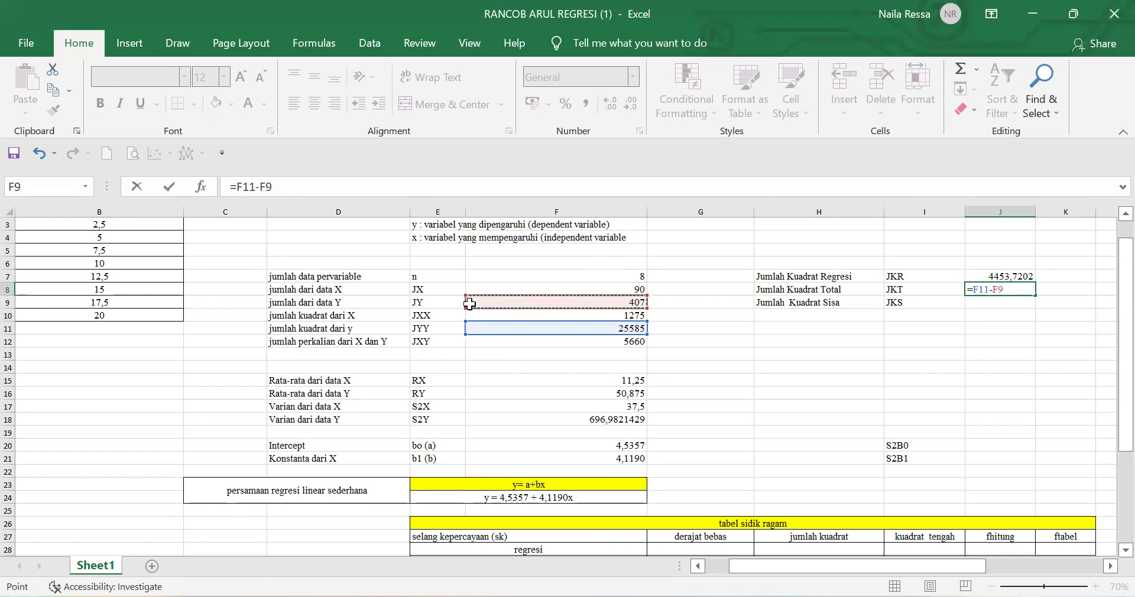
text(*)
click(488, 304)
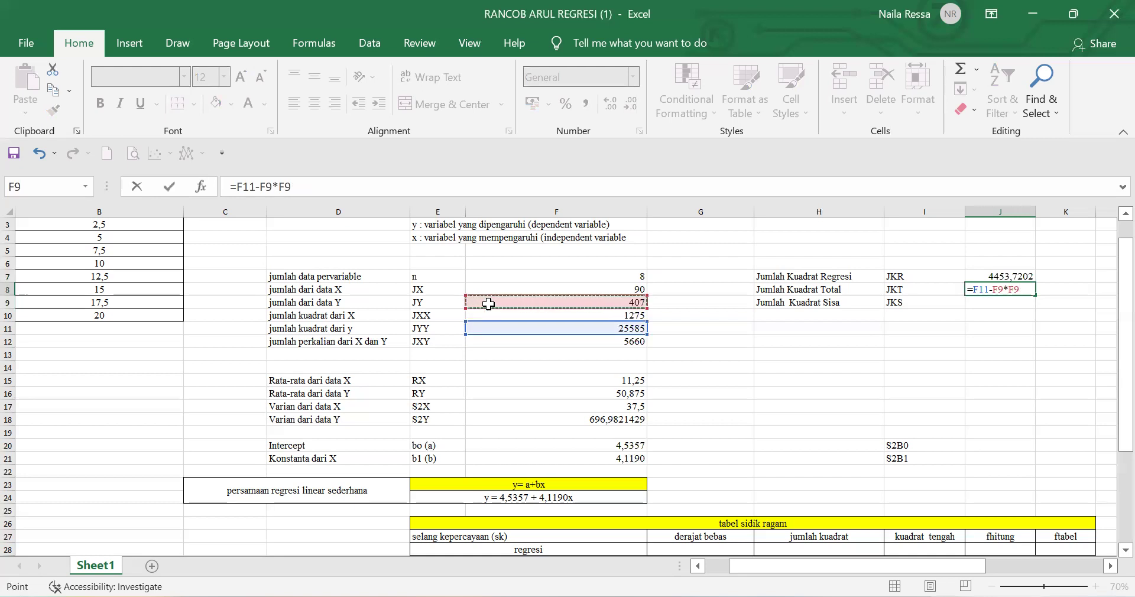
text(/)
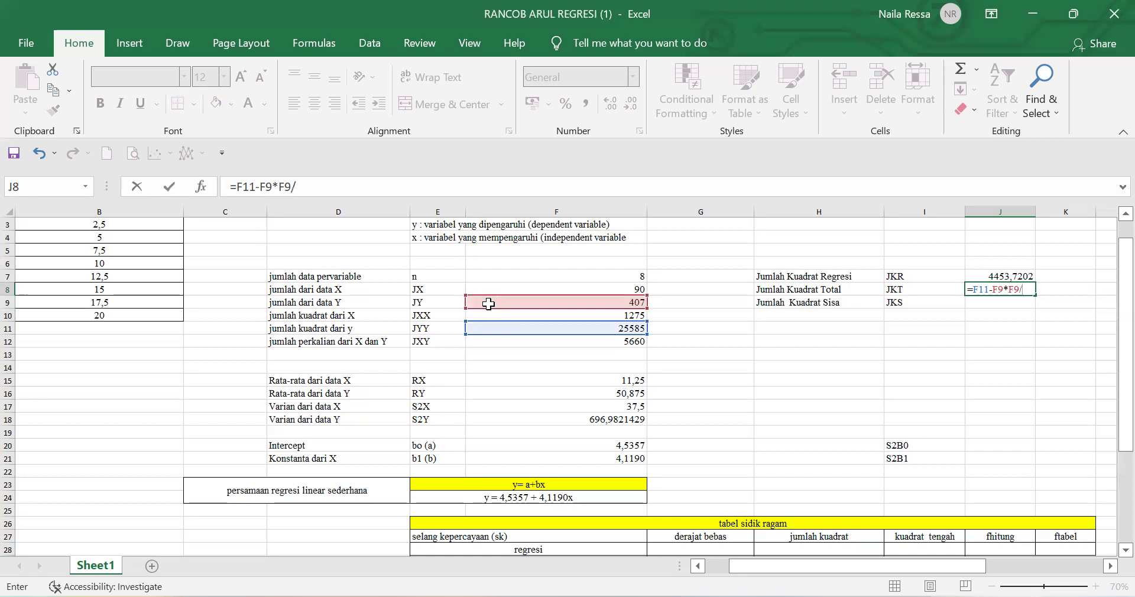
click(480, 274)
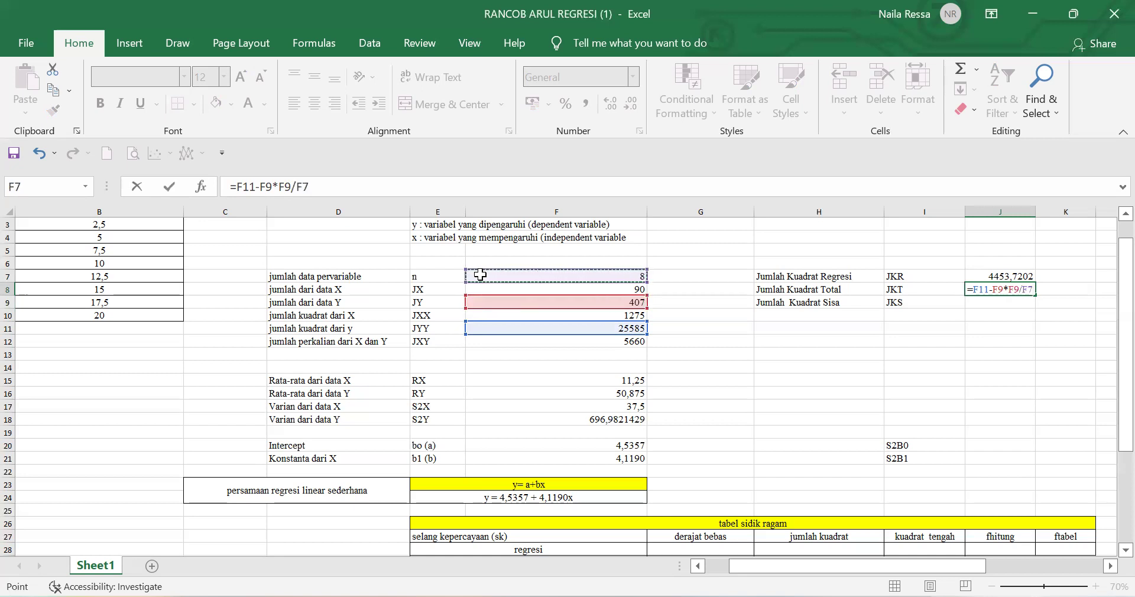
text())
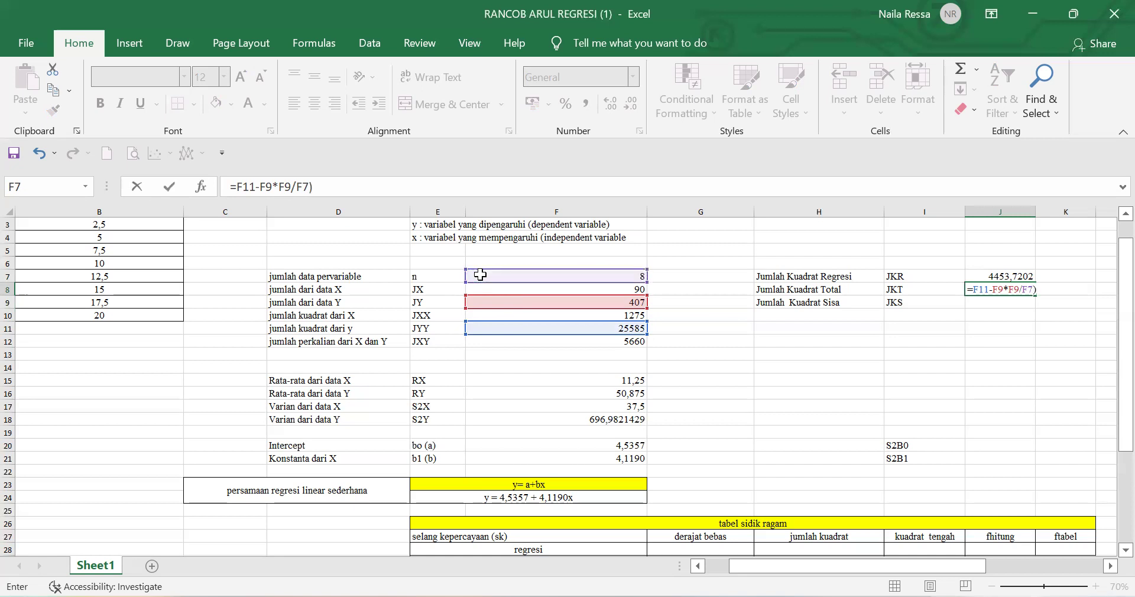
key(Return)
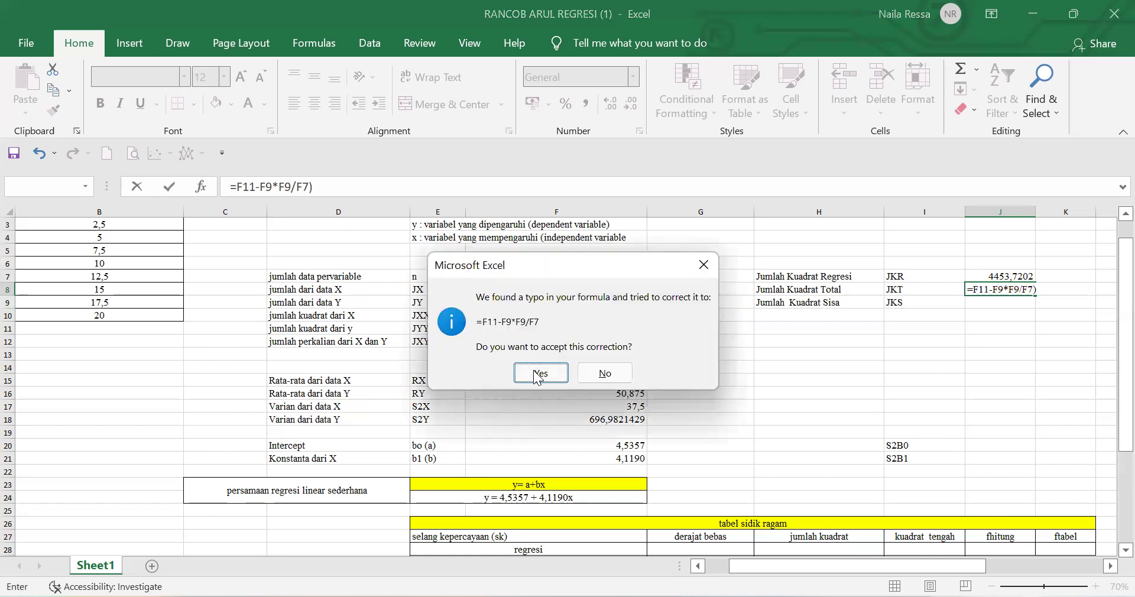
click(539, 373)
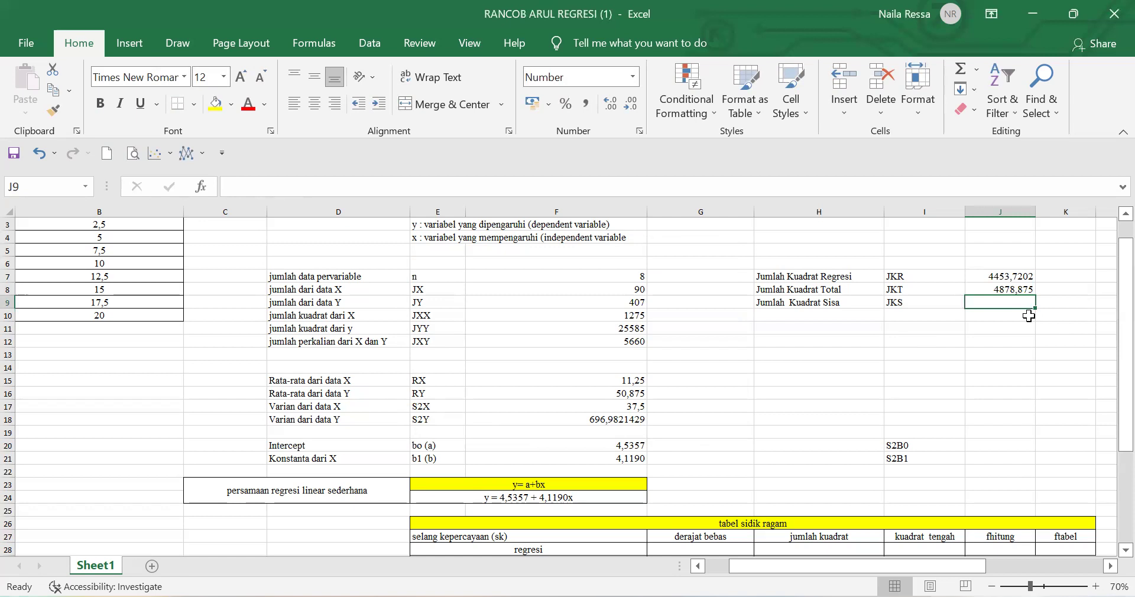
- Calculate the residual sum of squares (JKS) in J9 with the formula =J8-J7
text(=)
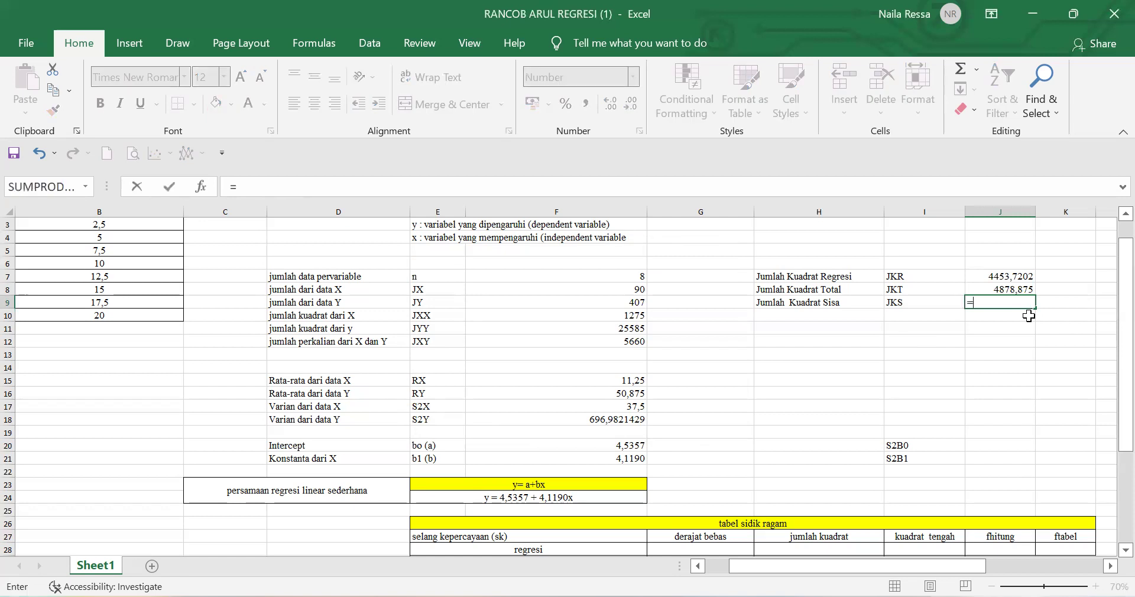
click(1000, 291)
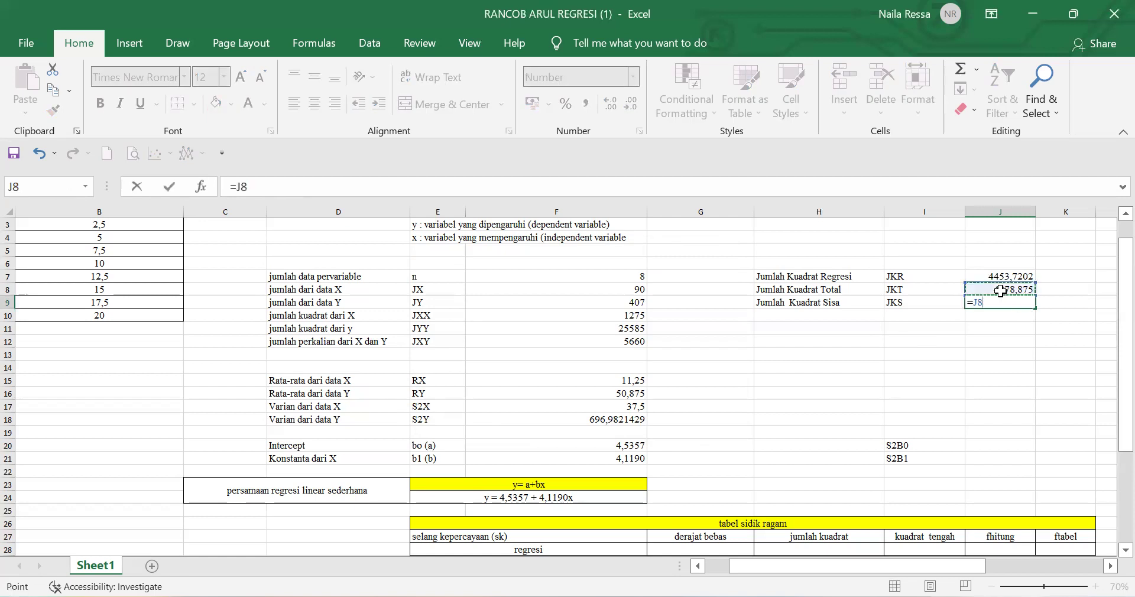
text(-)
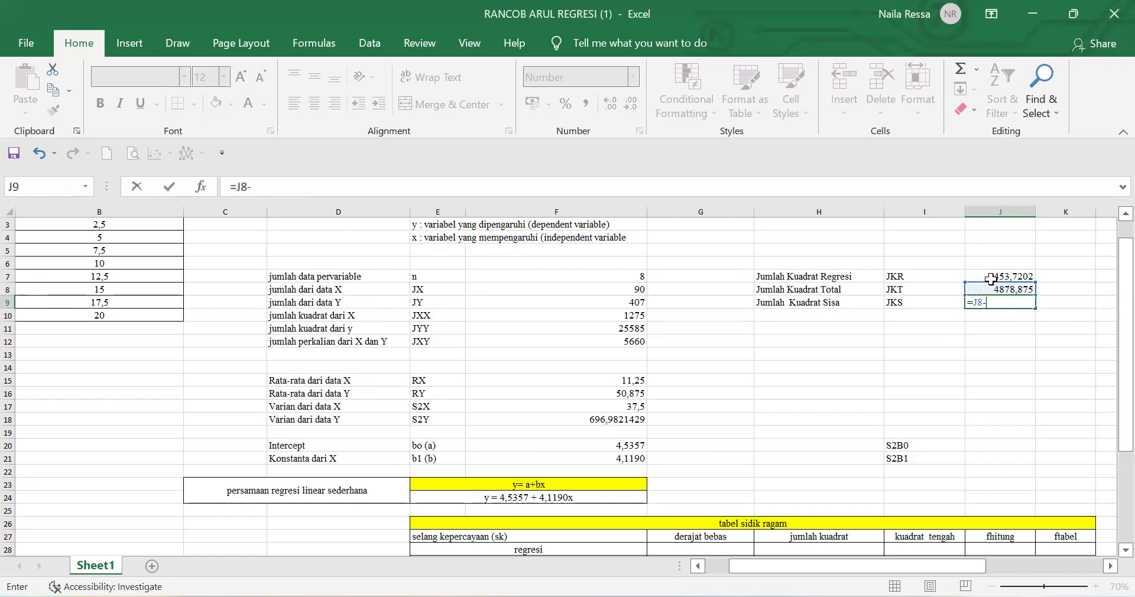
click(991, 279)
key(Return)
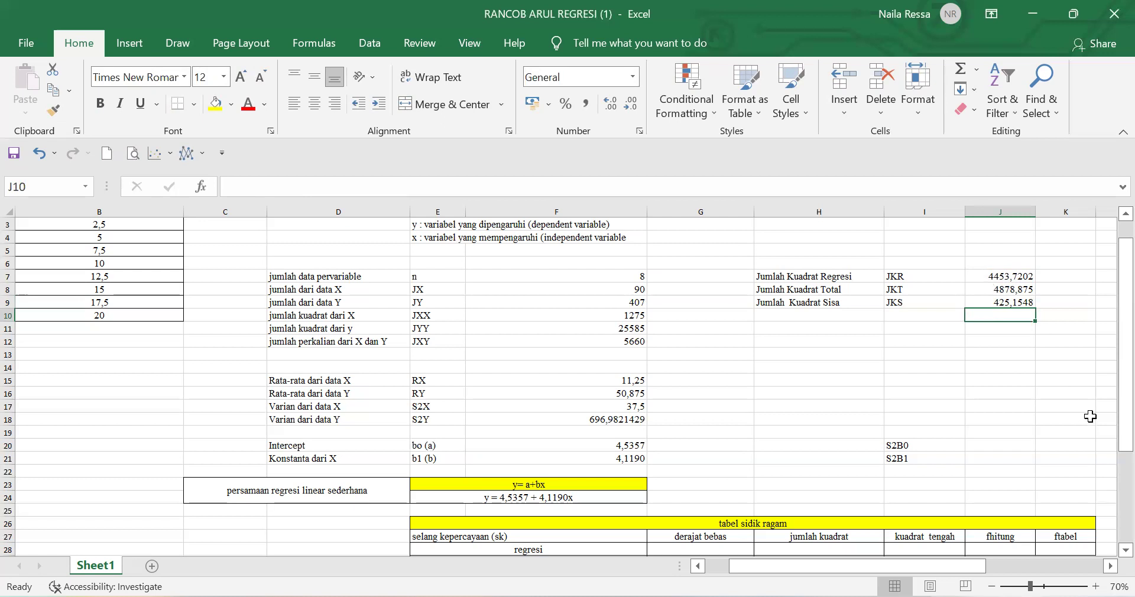
- Enter 1 as the regression degrees of freedom (derajat bebas) in G28 of the tabel sidik ragam
drag(1124, 385, 1110, 414)
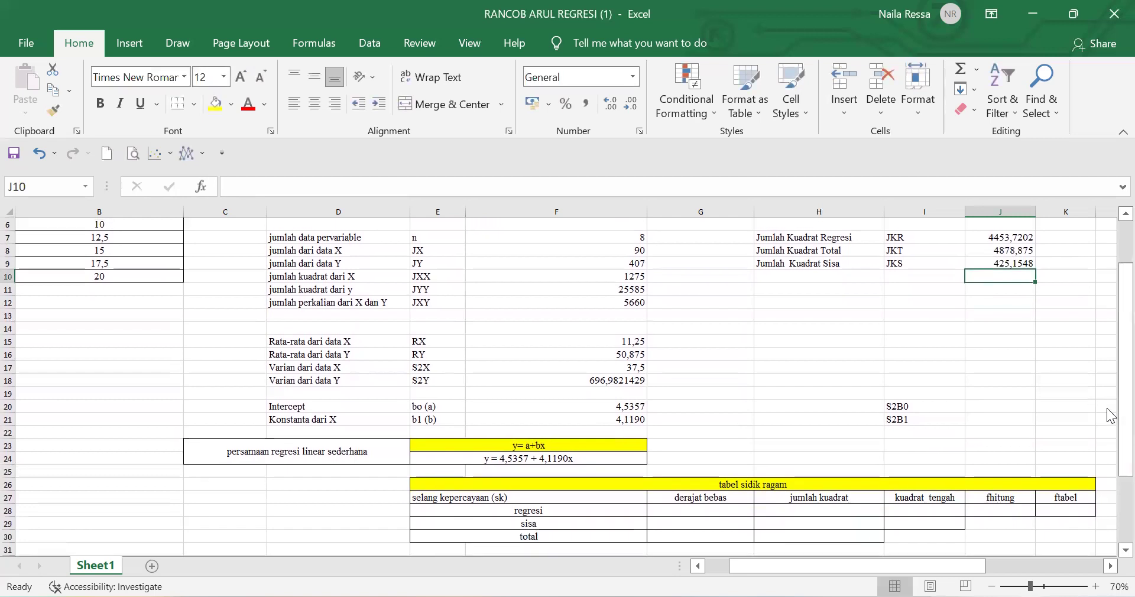
click(701, 514)
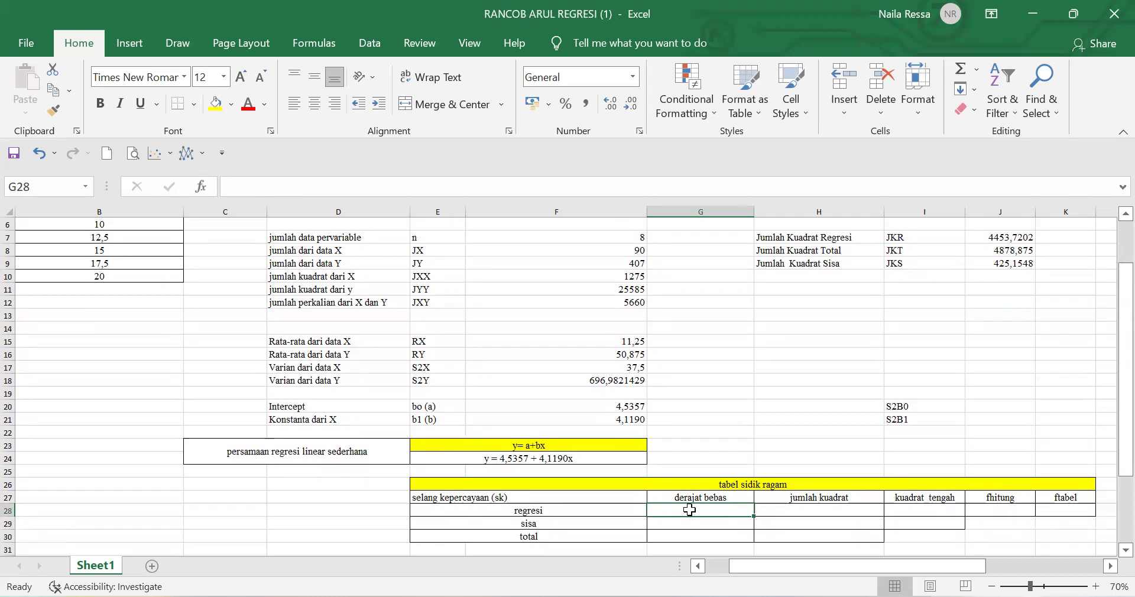
text(1)
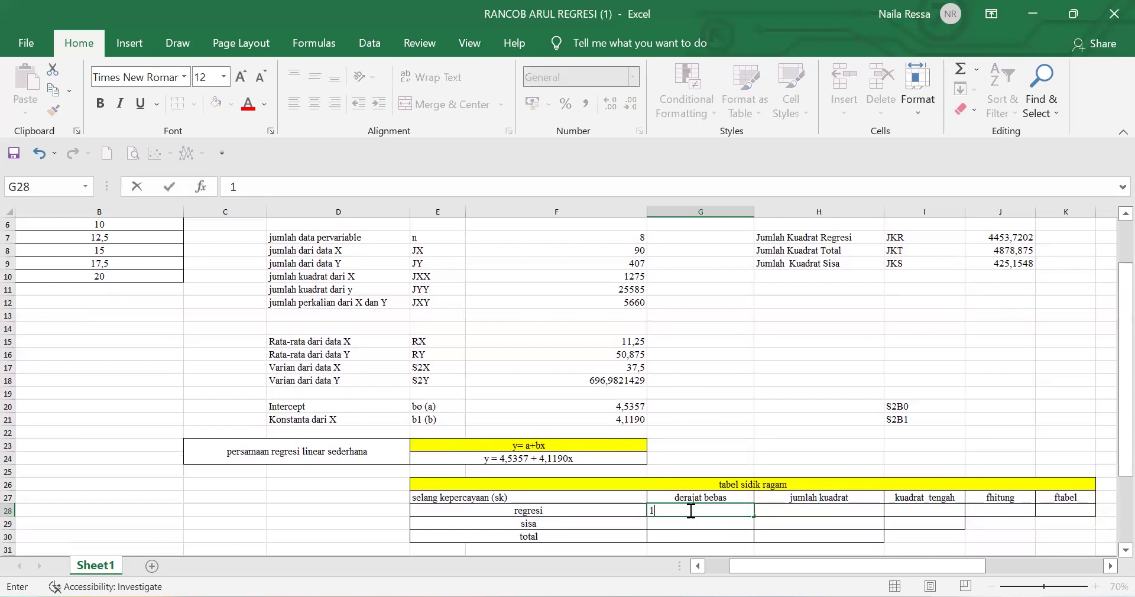
key(Return)
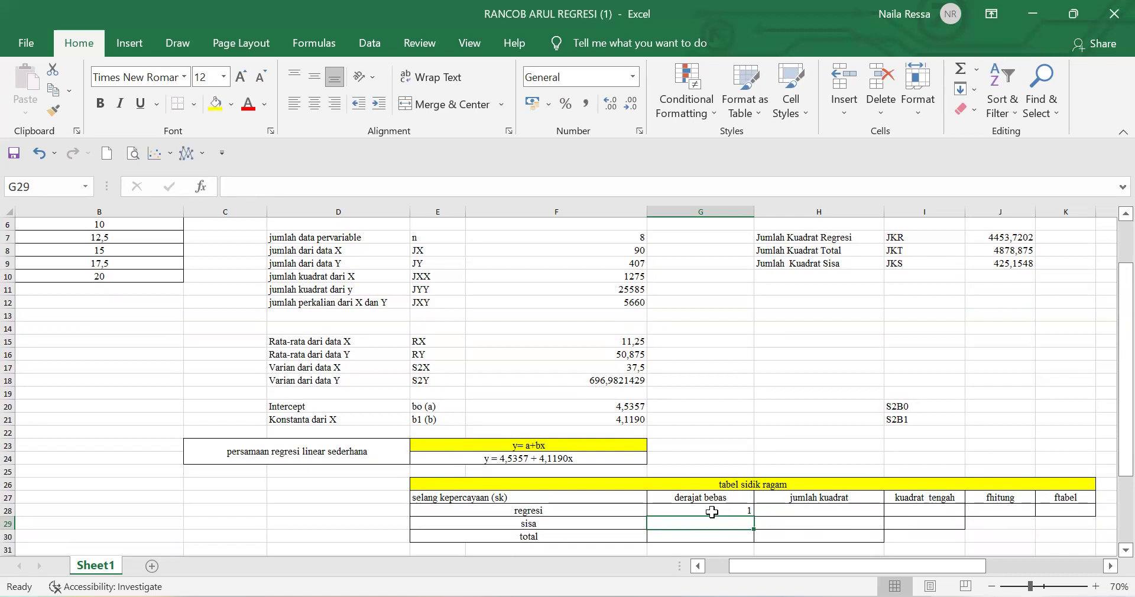
- Centre the tabel sidik ragam's value cells in rows 28 to 30 horizontally and vertically, and select the total degrees-of-freedom cell, G30
drag(712, 512, 1105, 532)
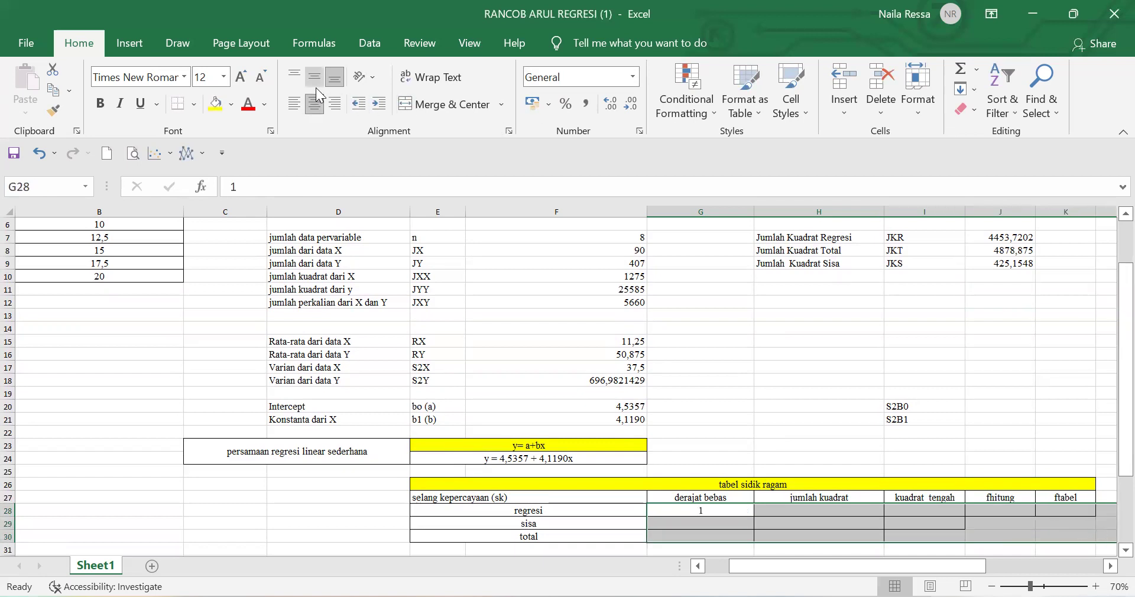
click(722, 528)
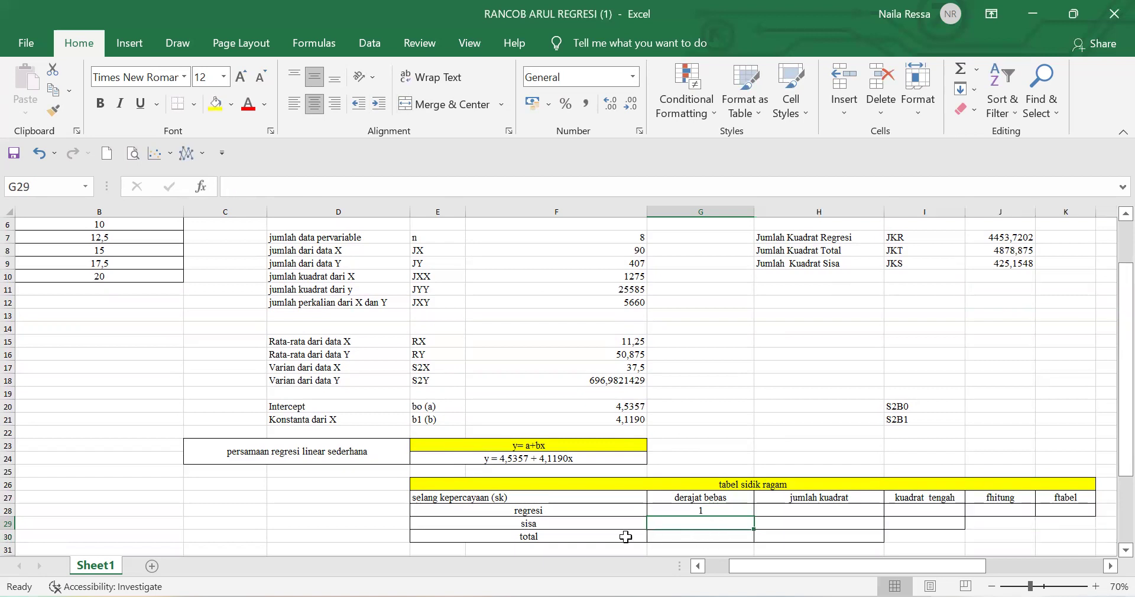
click(676, 539)
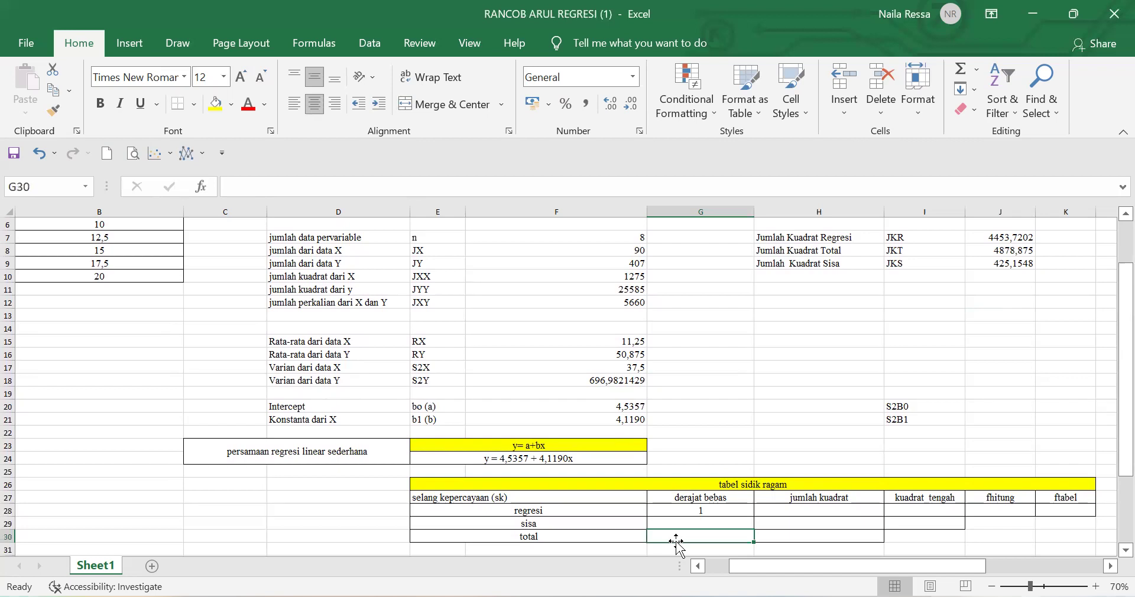
- Enter =7 as the total degrees of freedom in G30 and =6 as the sisa degrees of freedom in G29
text(=)
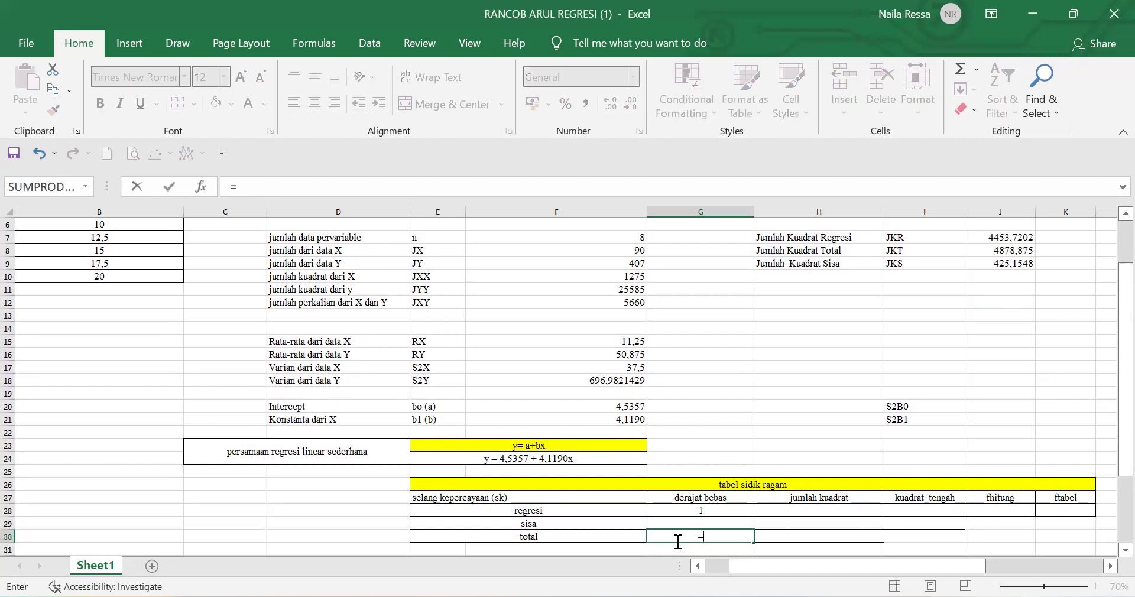
text(7)
key(Return)
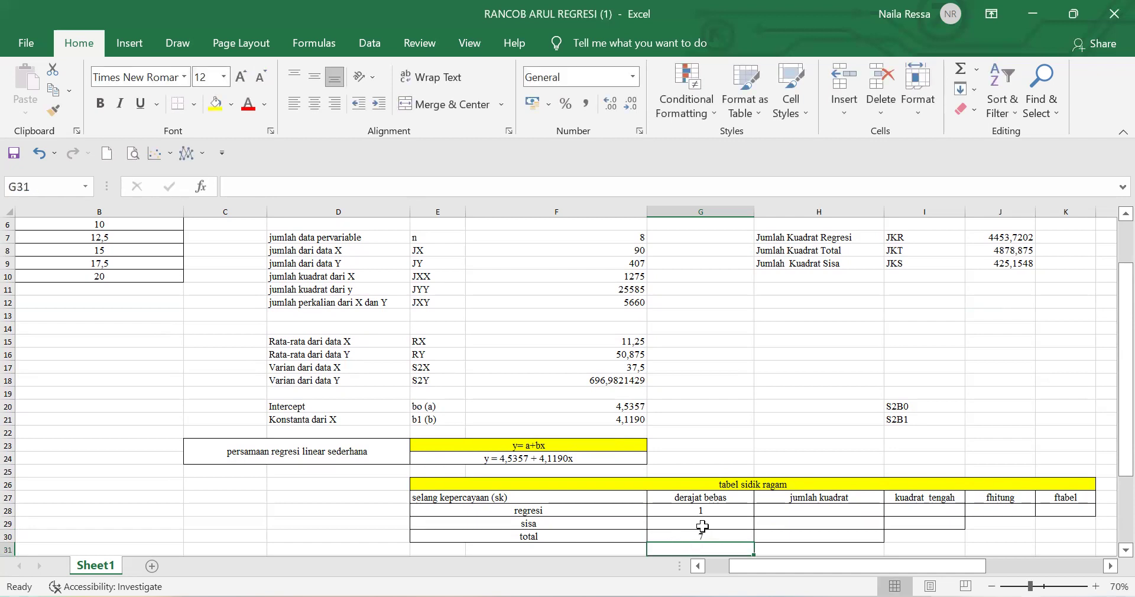
click(702, 526)
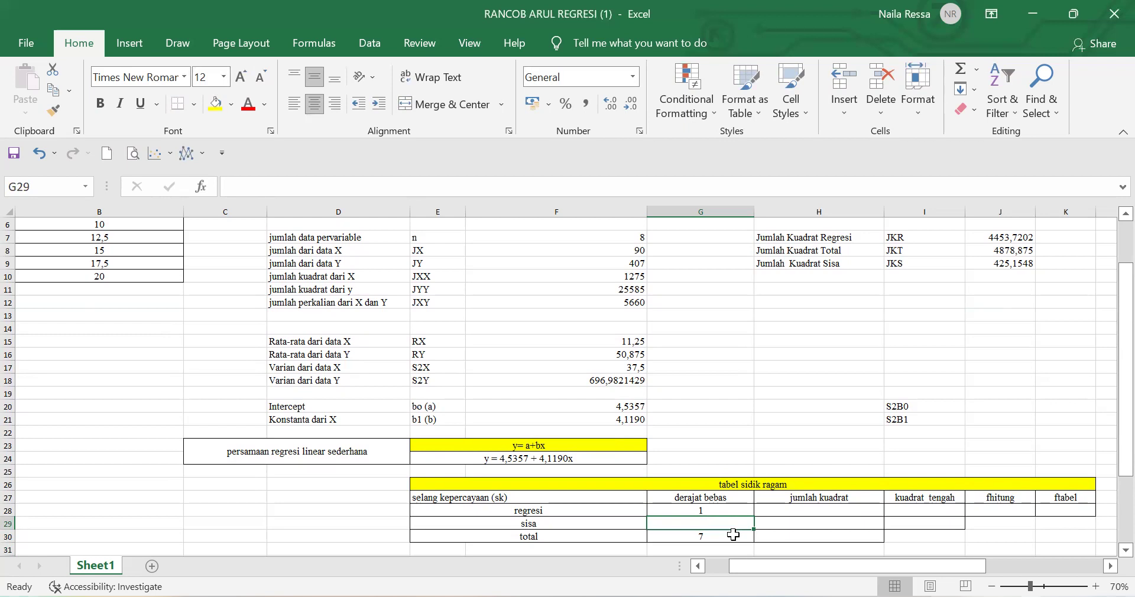
text(=6)
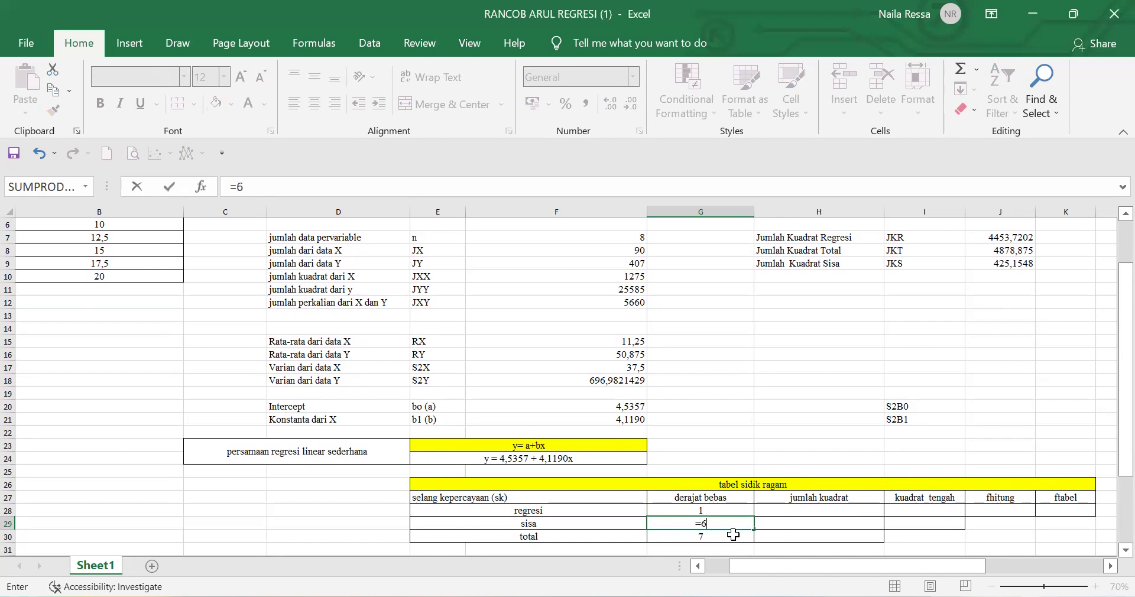
click(733, 535)
text(-G28)
key(Return)
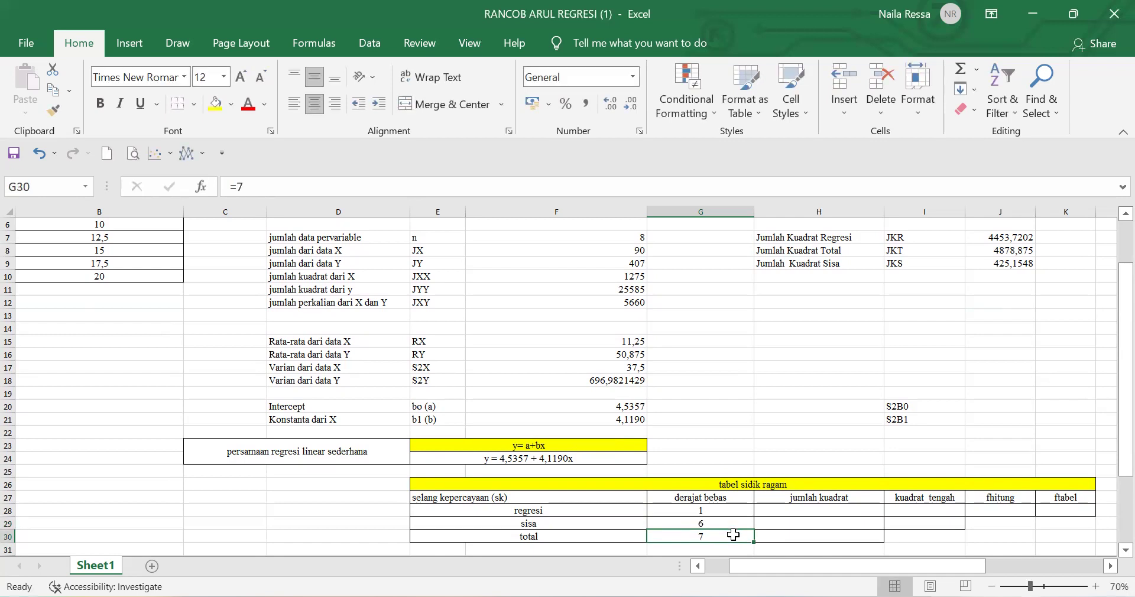
- Fill the jumlah kuadrat column with references to the sums of squares: =J7 in H28, =J9 in H29 and =J8 in H30
click(822, 512)
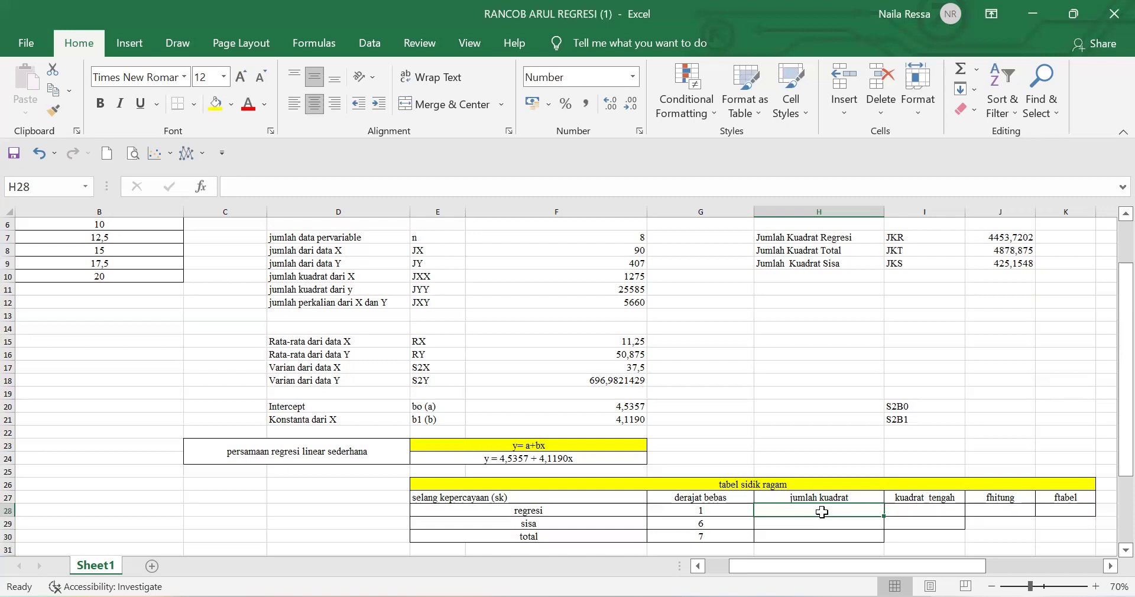
text(=)
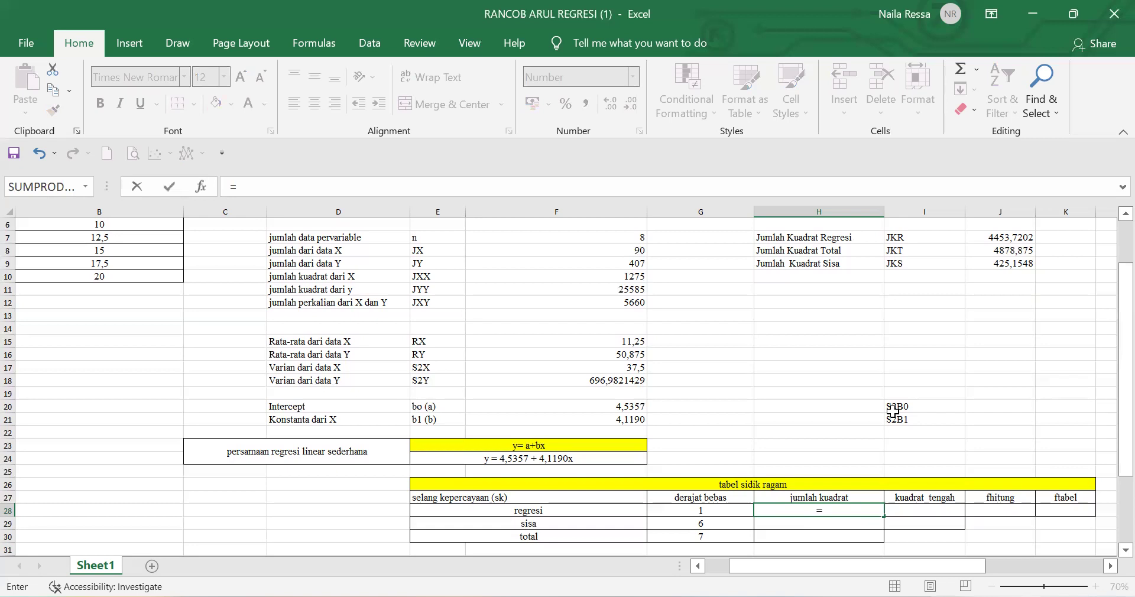
click(1013, 237)
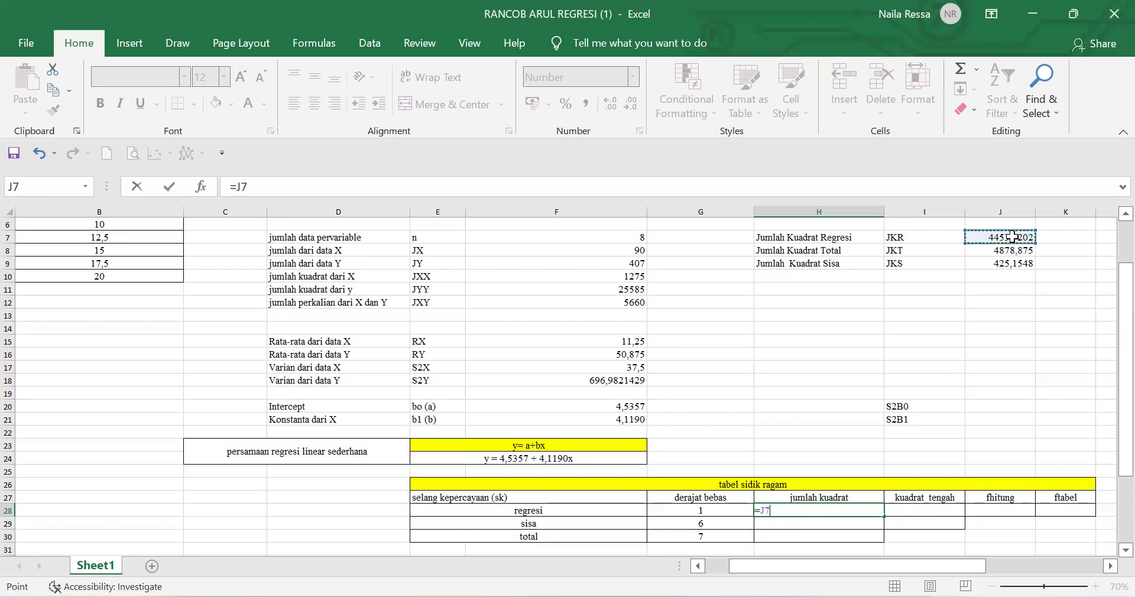
key(Return)
text(=)
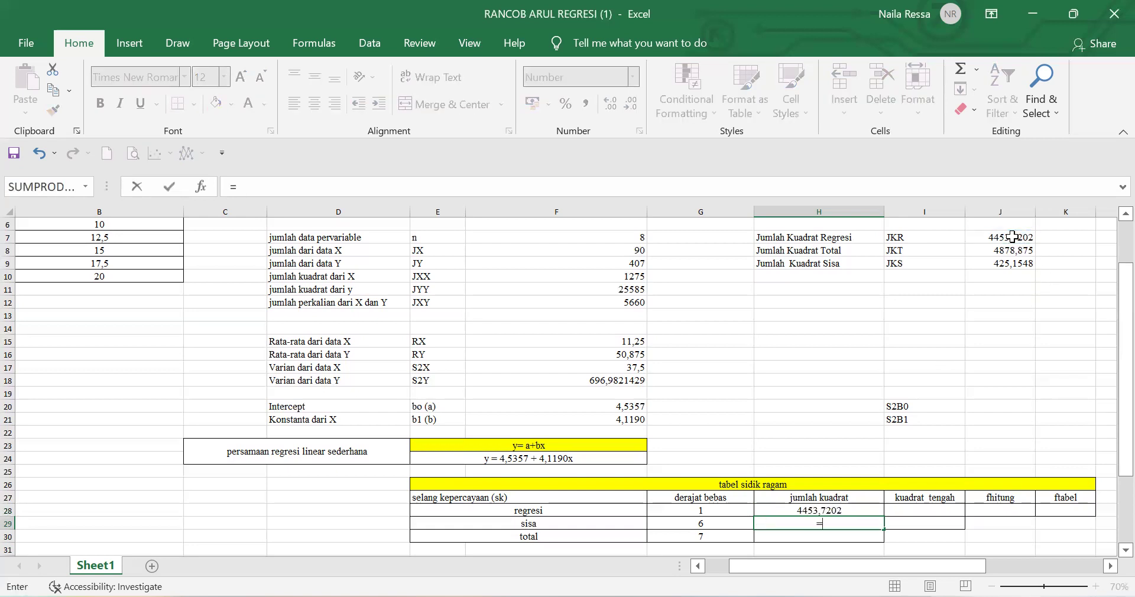
click(1022, 263)
key(Return)
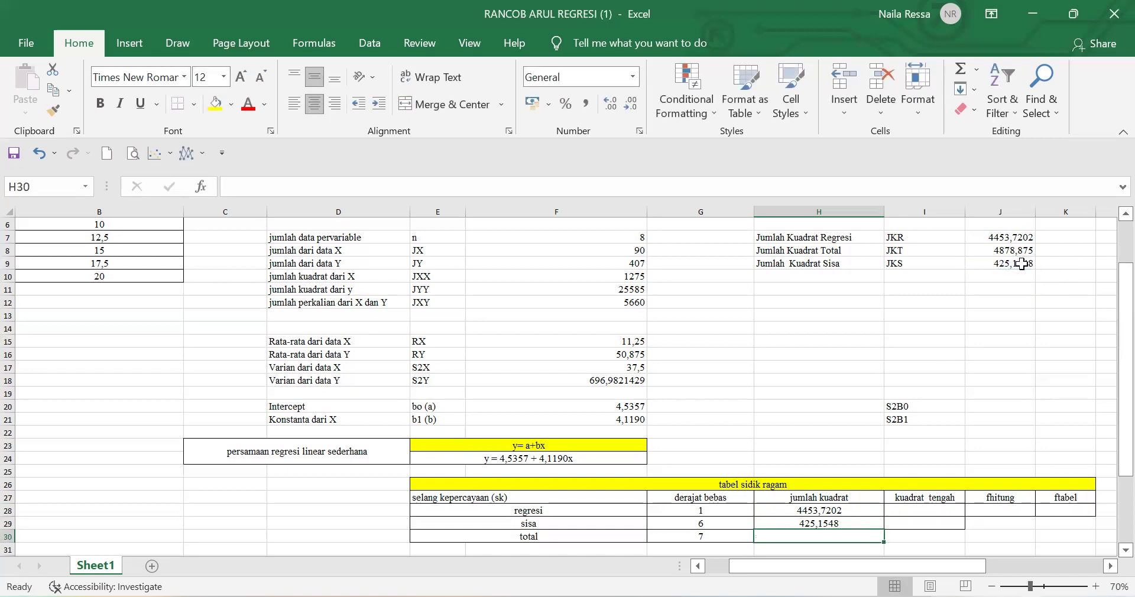
text(=)
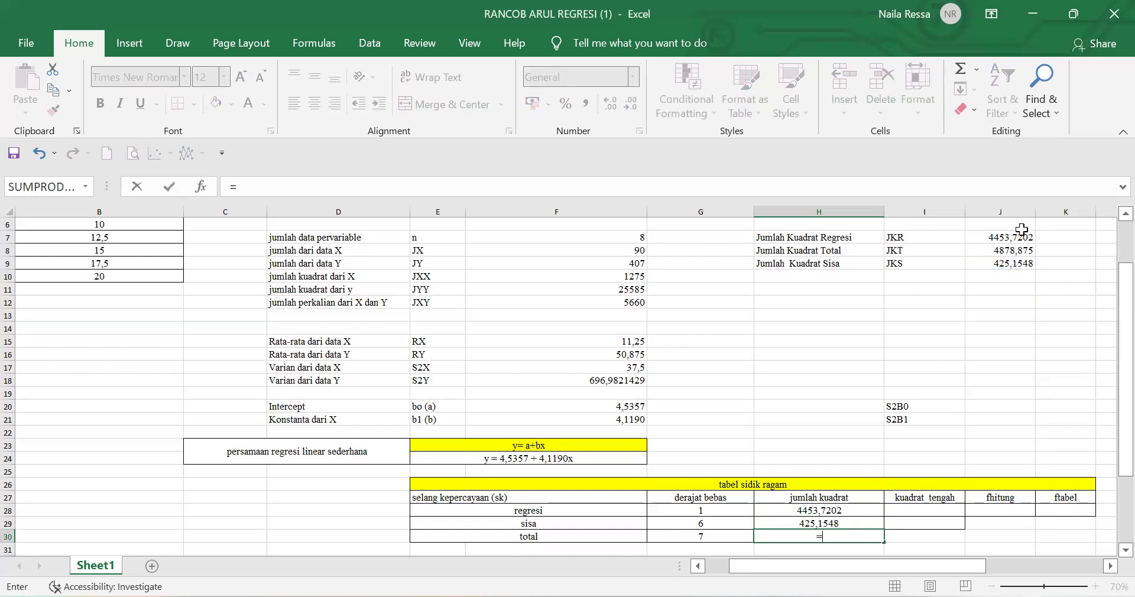
click(999, 248)
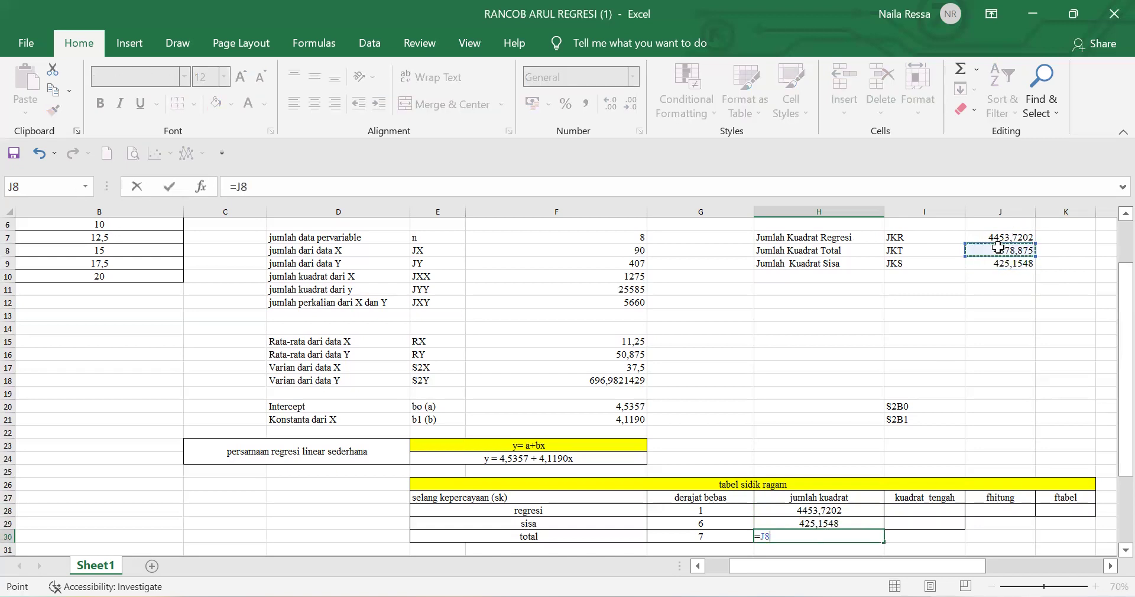
key(Return)
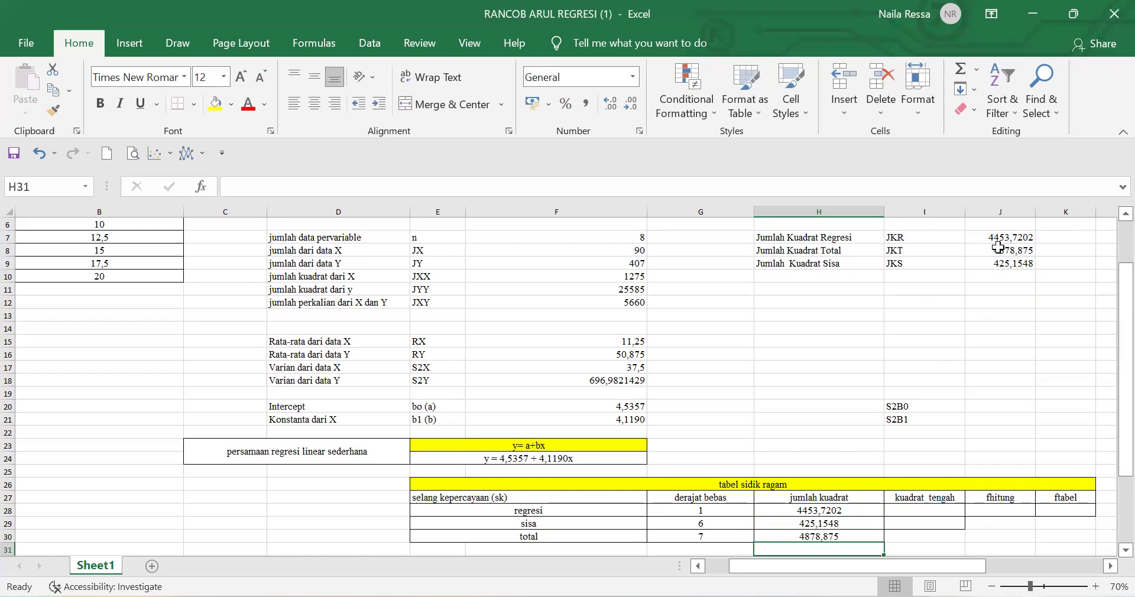
- Calculate the kuadrat tengah values with =H28/G28 in I28 for regresi and =H29/G29 in I29 for sisa
click(925, 512)
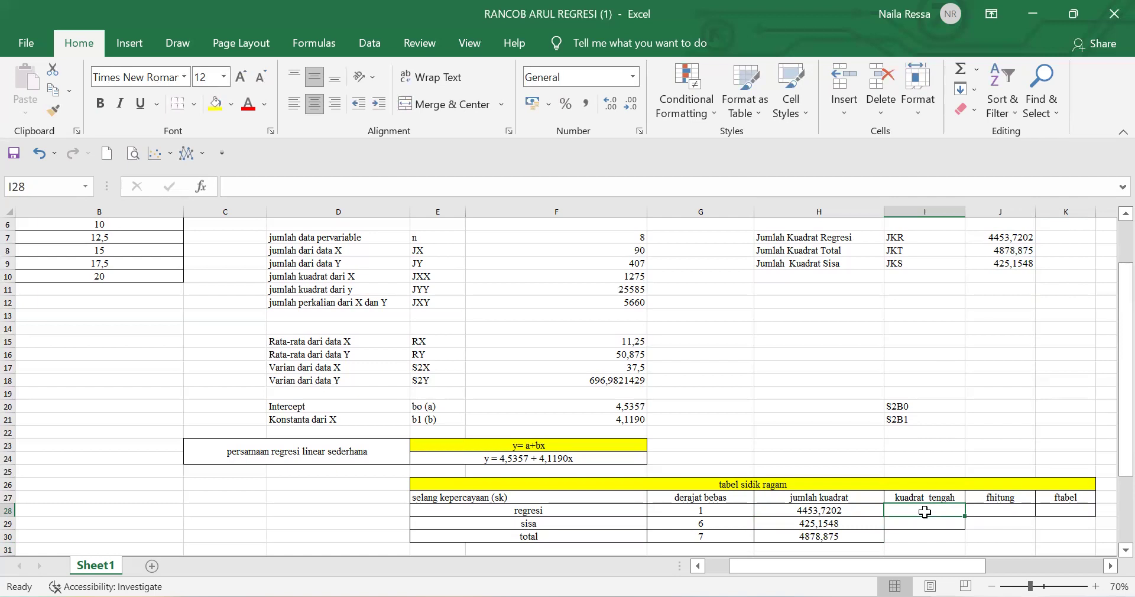
text(=)
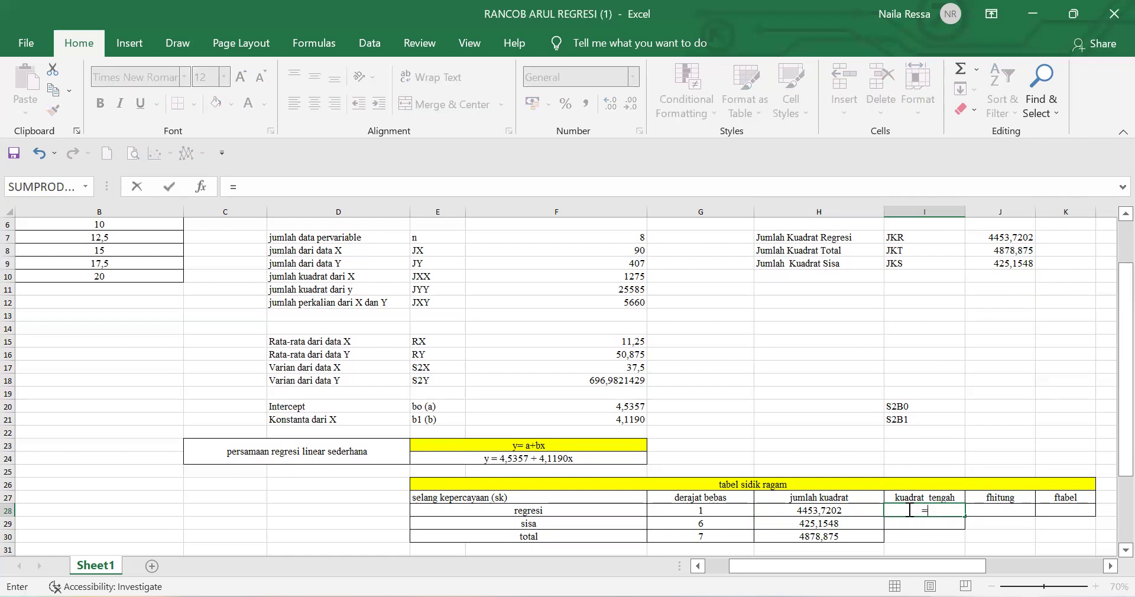
click(827, 510)
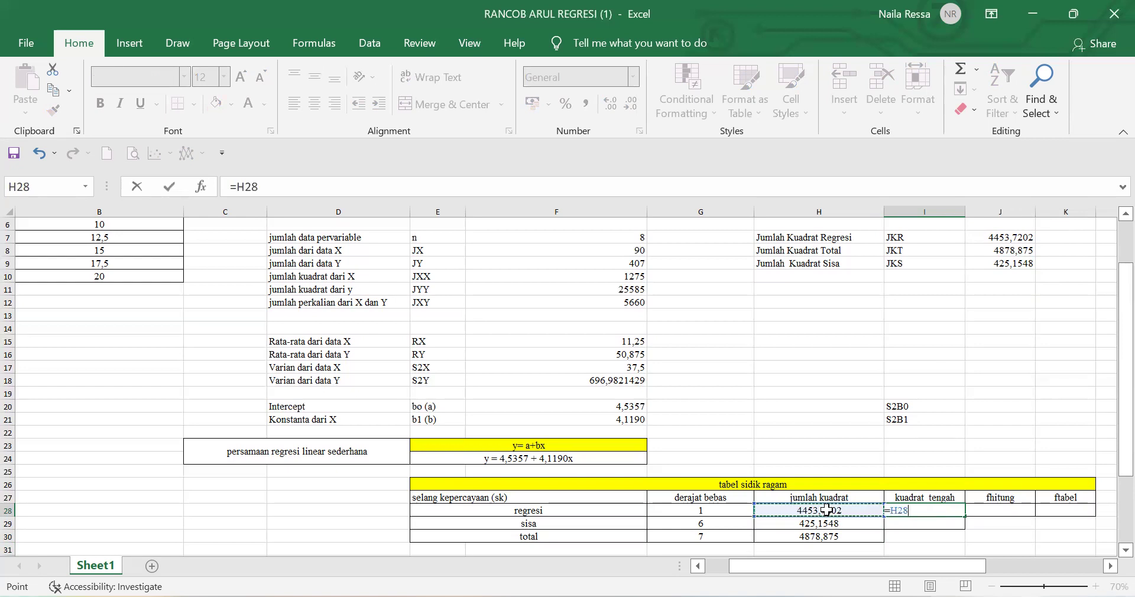
text(/)
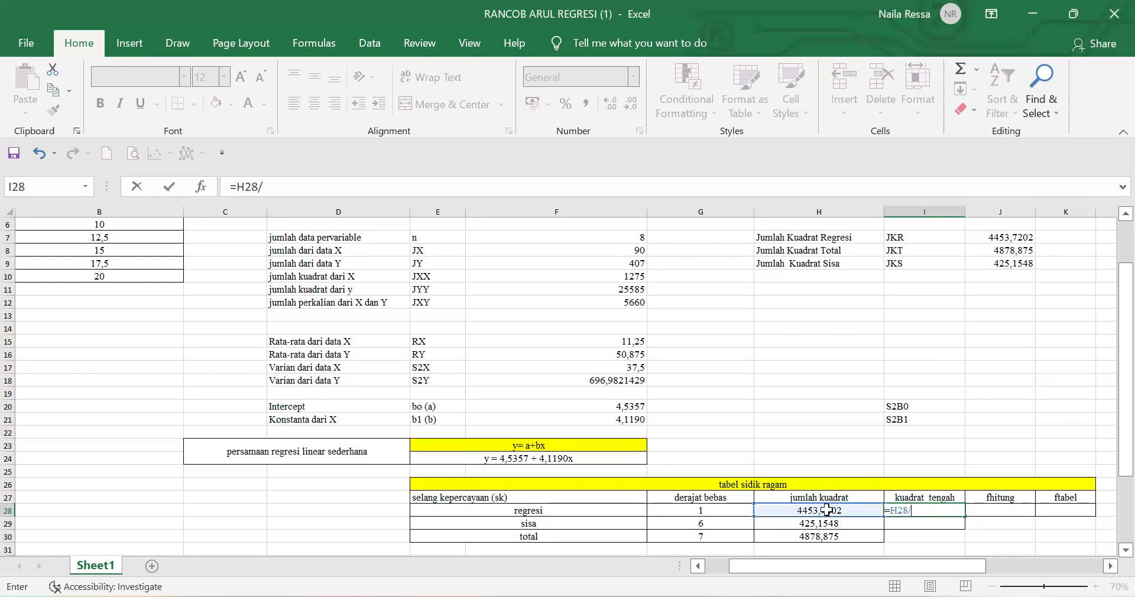
click(722, 513)
key(Return)
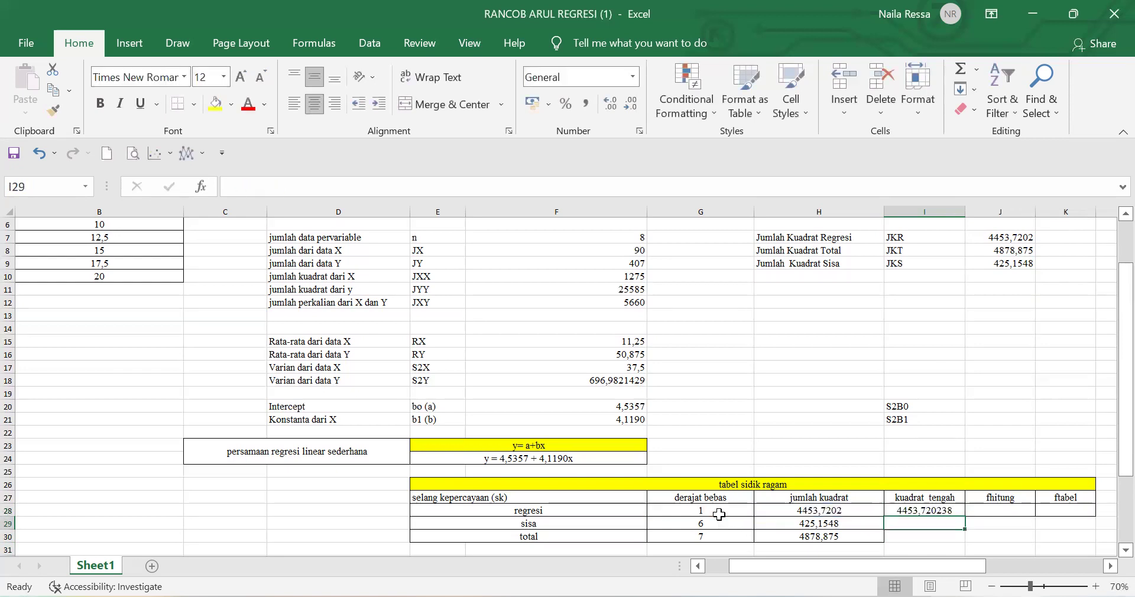
text(=)
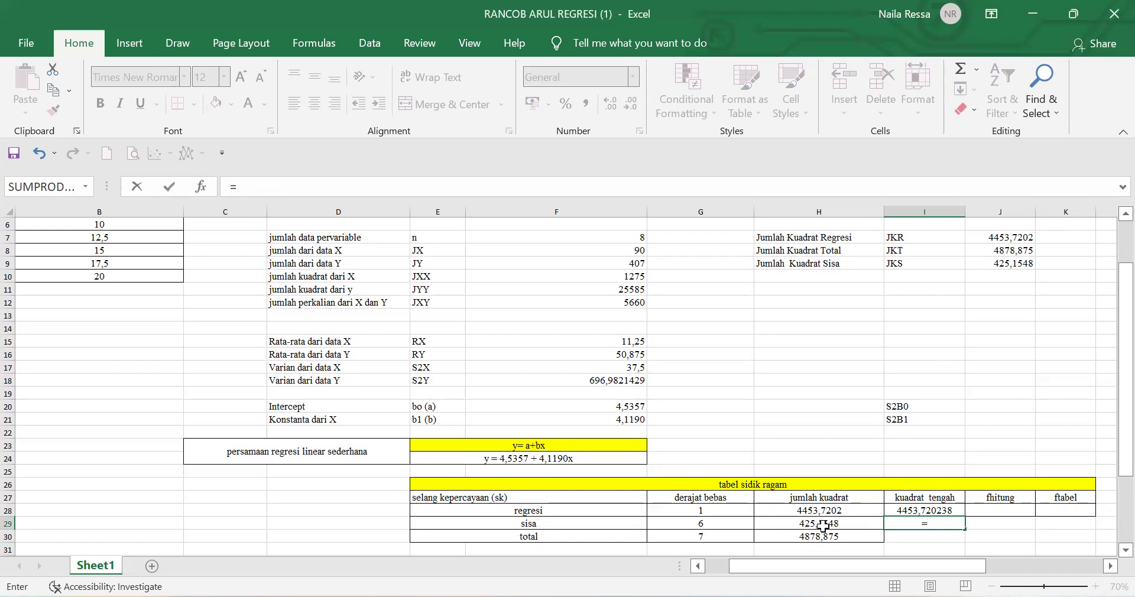
click(823, 524)
text(/)
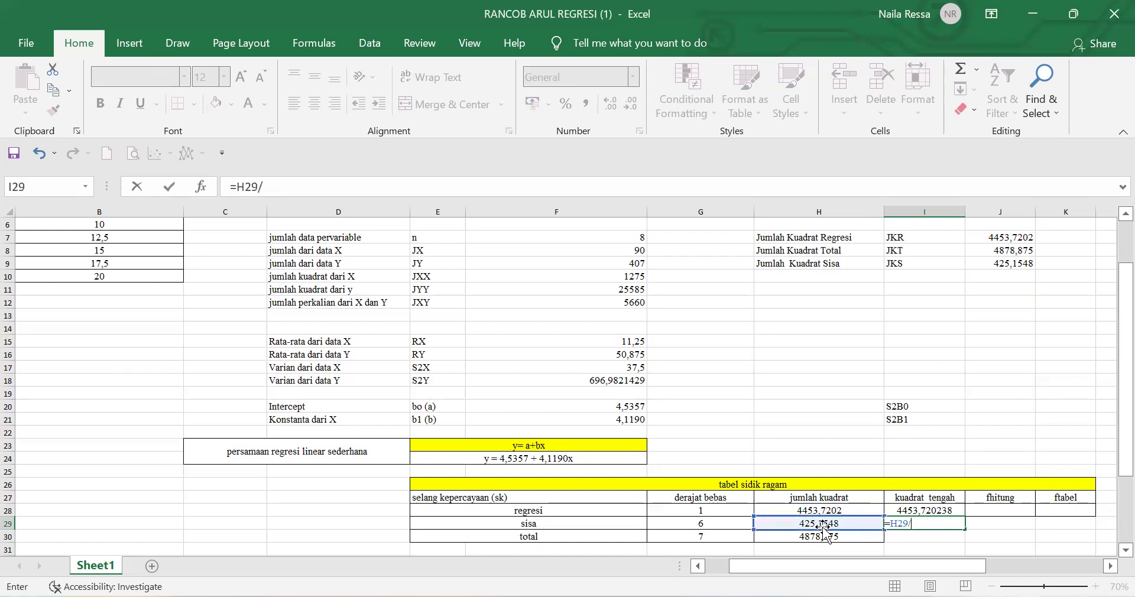
click(712, 525)
key(Return)
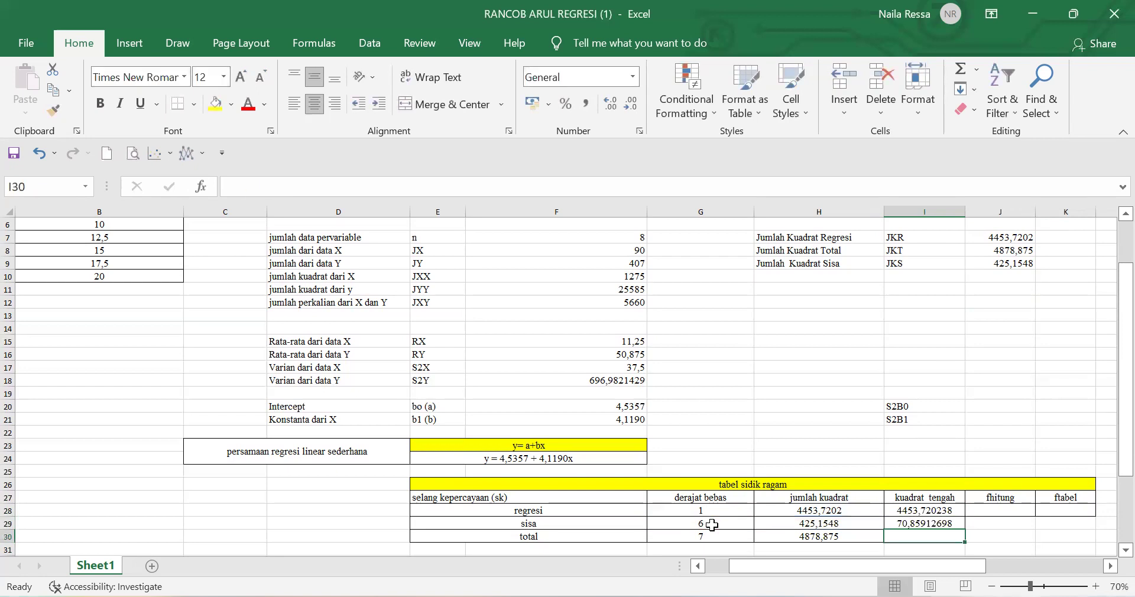
- Calculate fhitung for the regresi row in J28 with the formula =I28/I29
click(1000, 513)
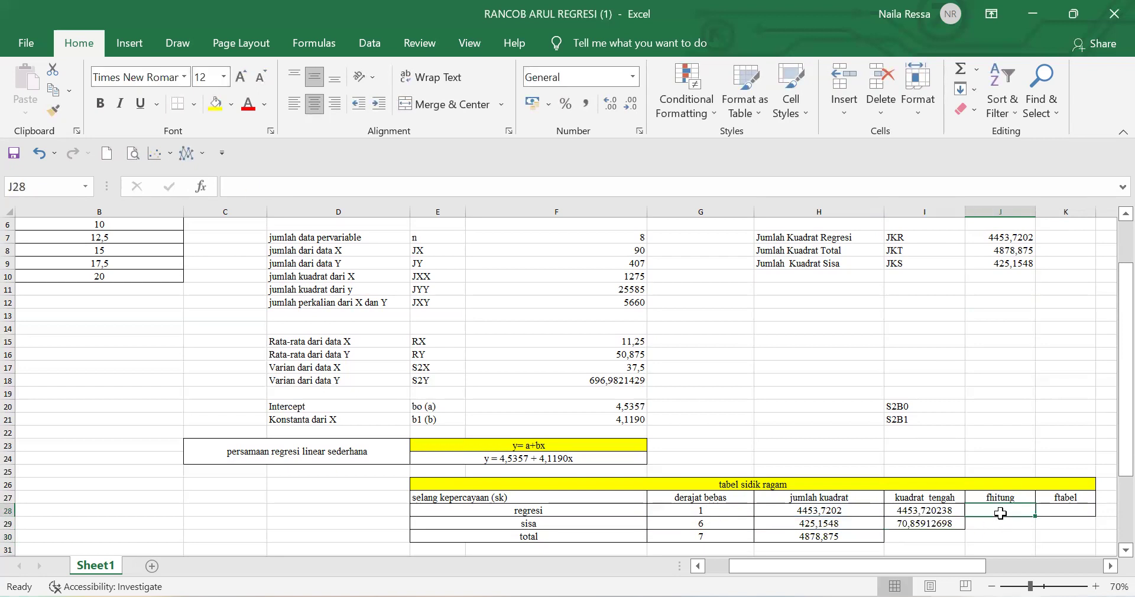
text(=)
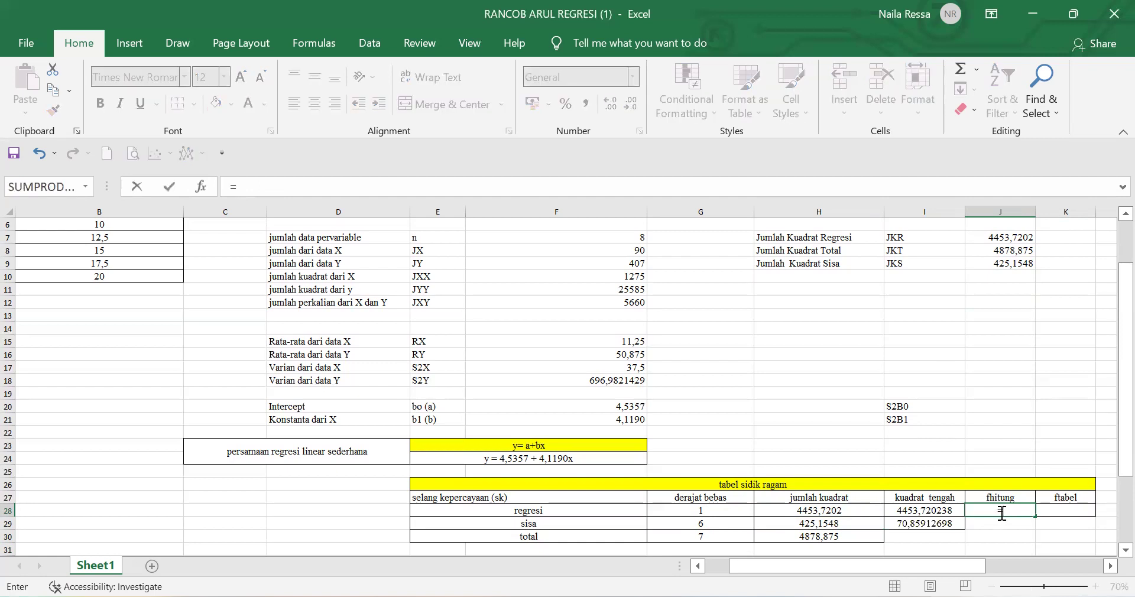
click(933, 512)
text(/)
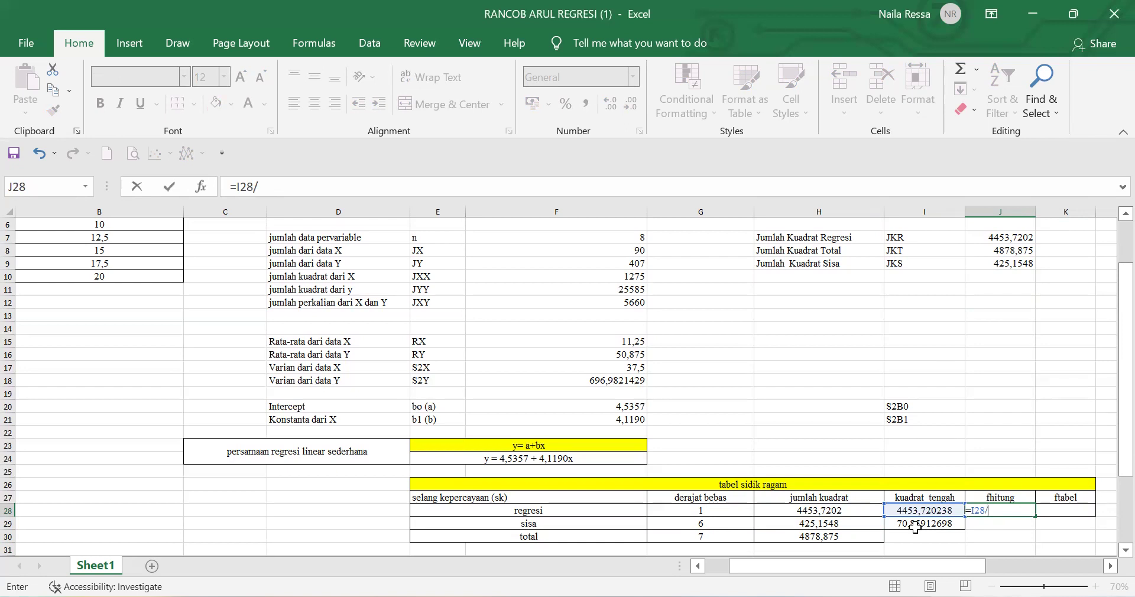
click(915, 526)
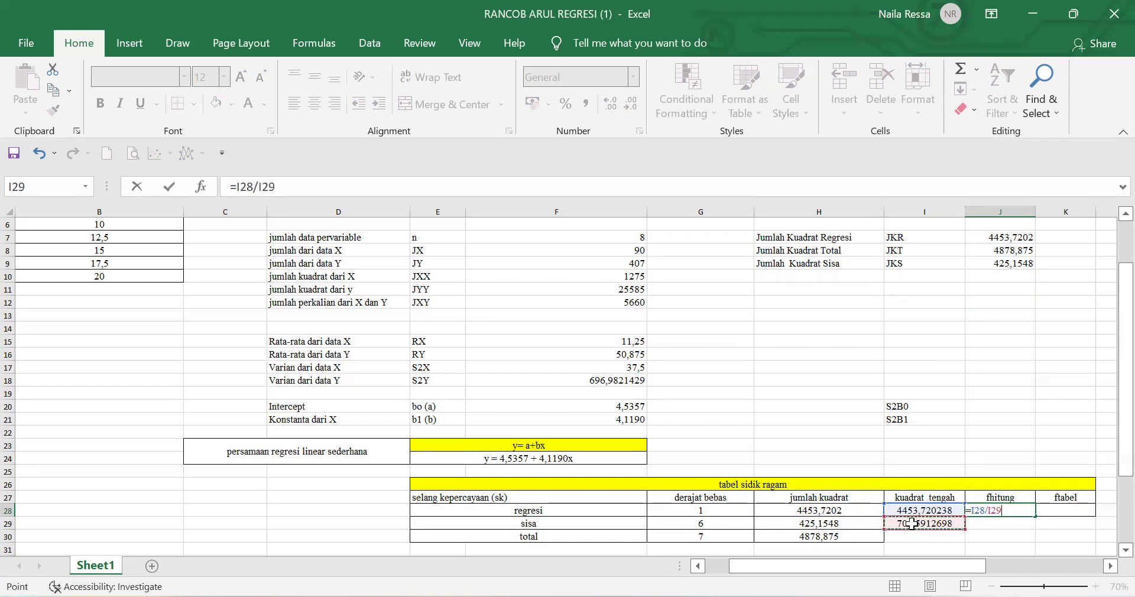
key(Return)
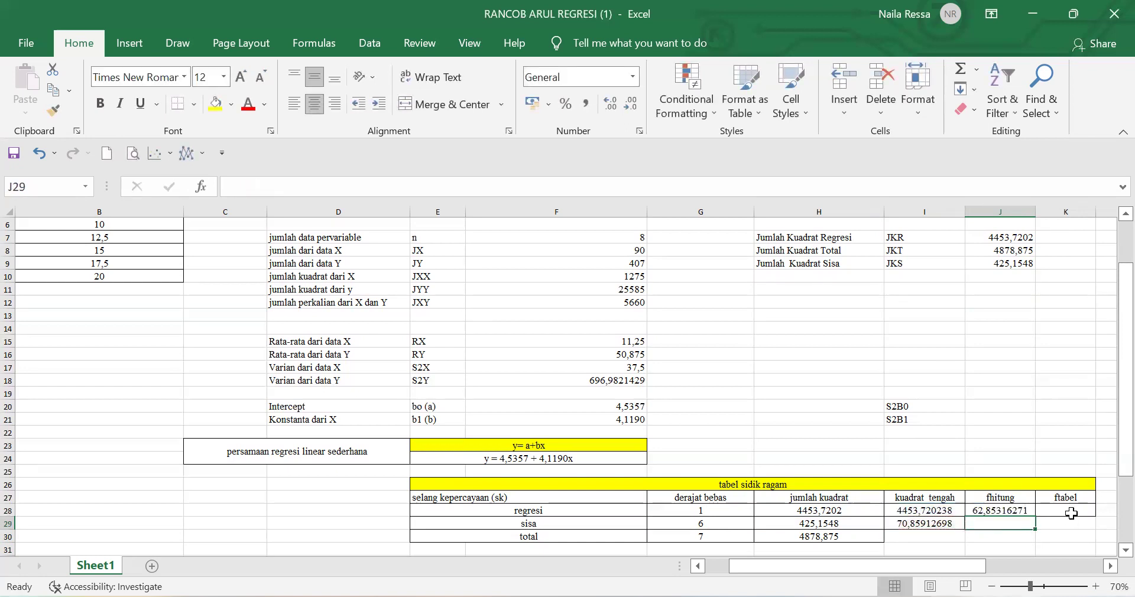
- Calculate ftabel in K28 with the formula =FINV(0,05;G28;G29) and select cell F32 below the tabel sidik ragam
click(1071, 513)
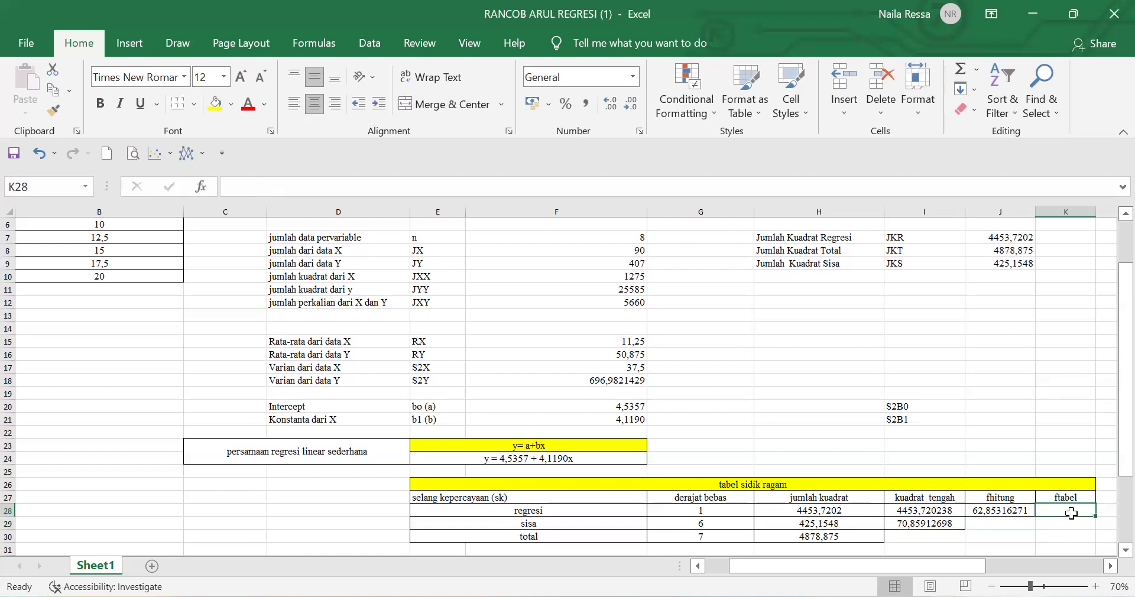
text(=)
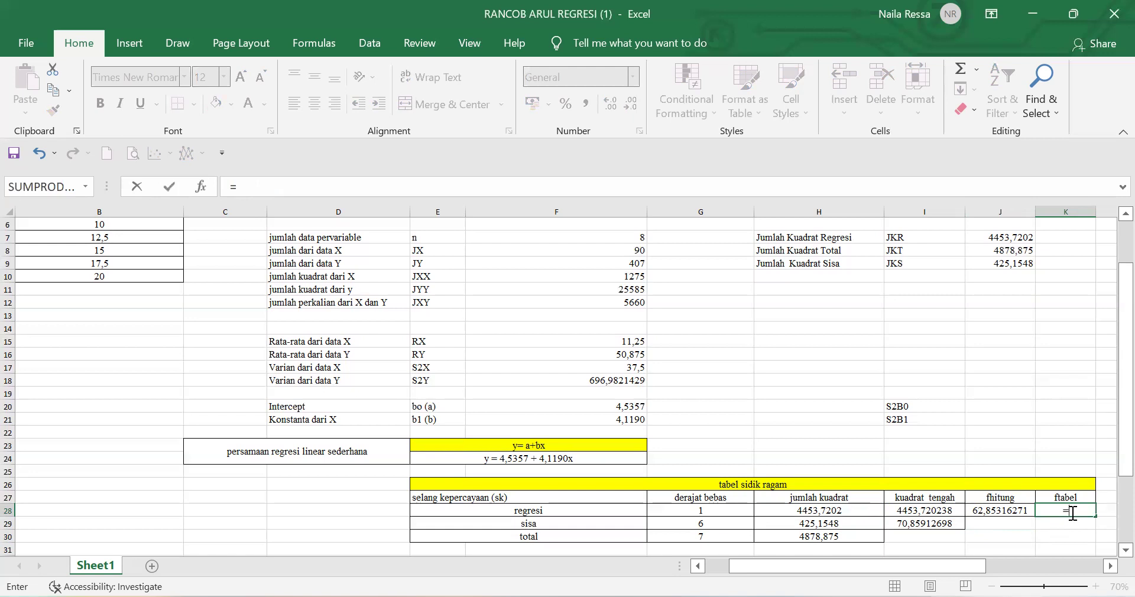
text(FINV()
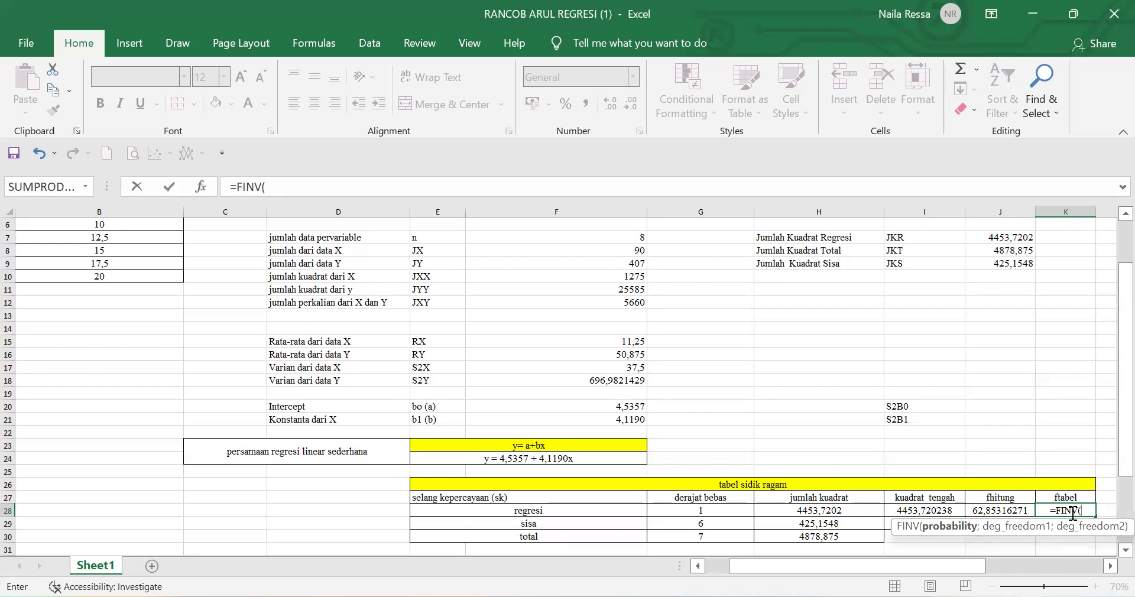
text(0,05;)
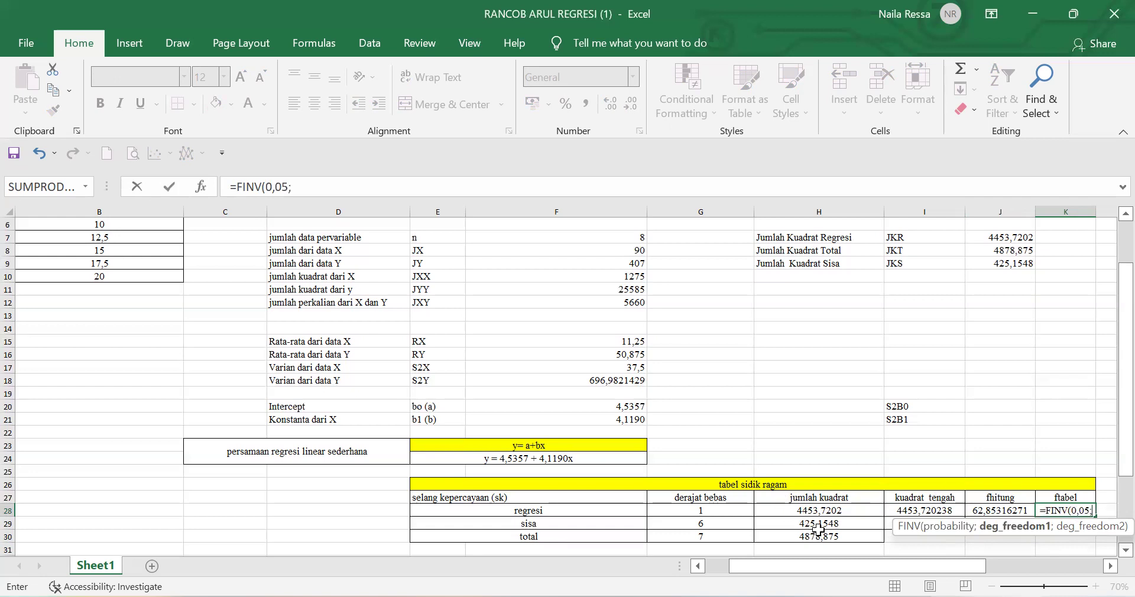
click(724, 513)
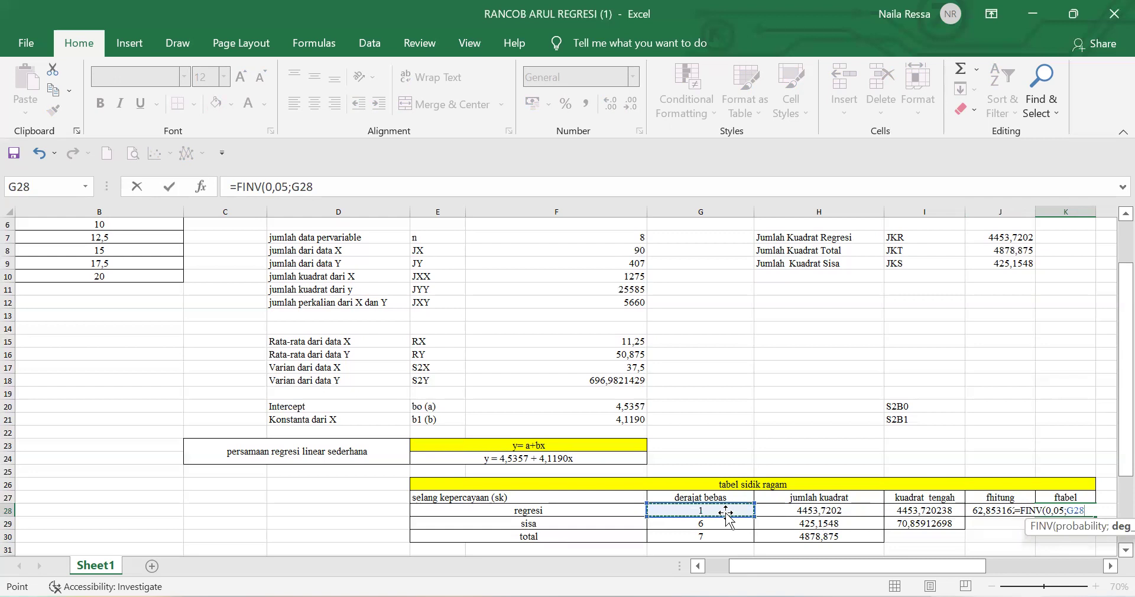
text(;)
click(697, 526)
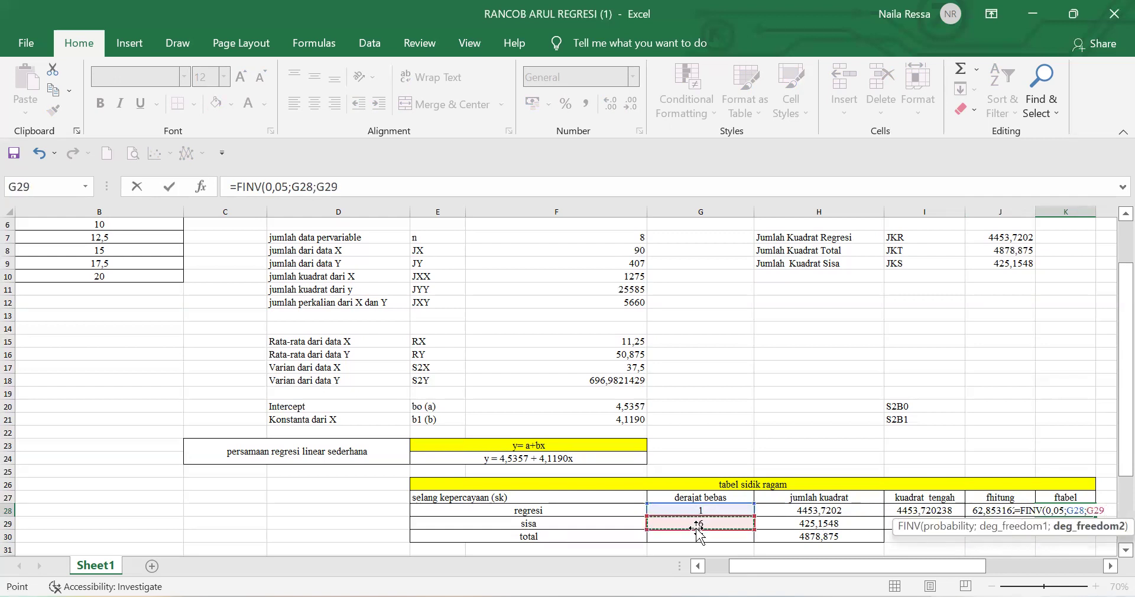
key(Return)
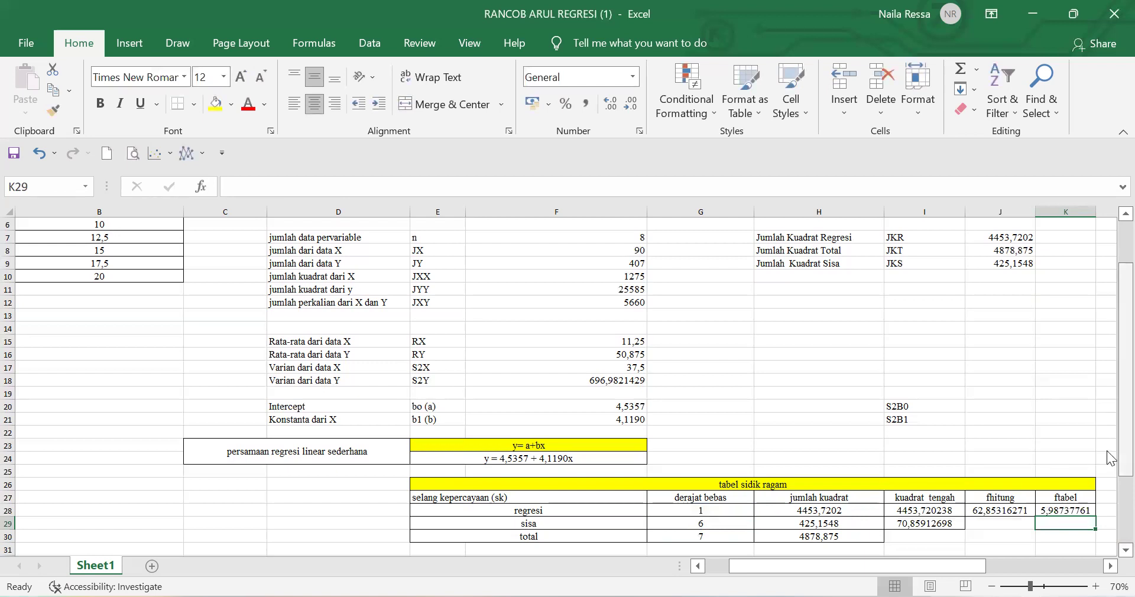
drag(1107, 447, 1107, 511)
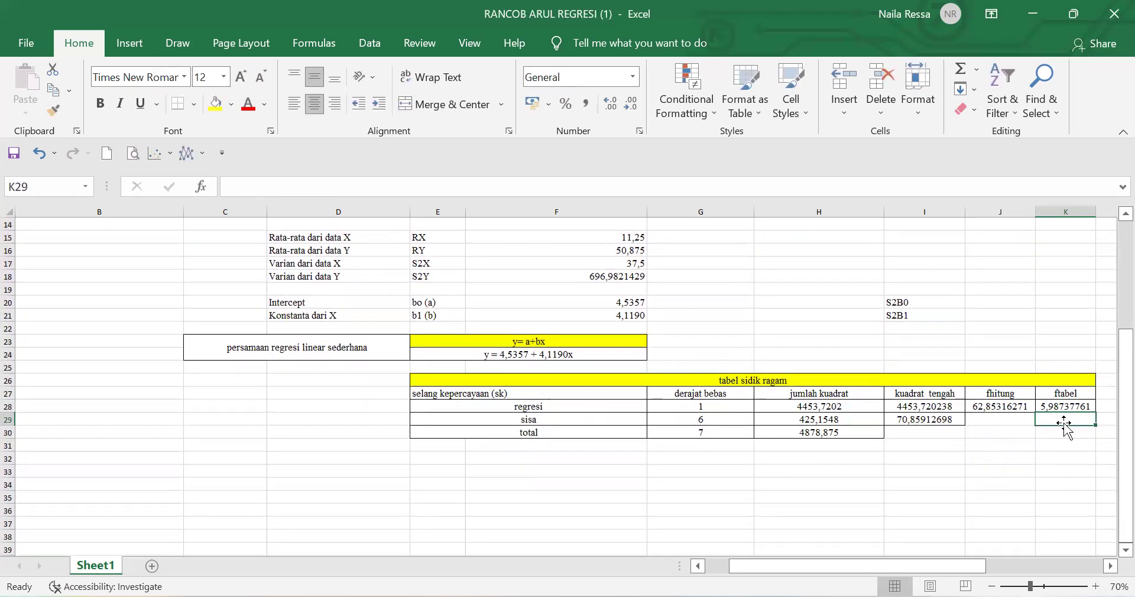
click(525, 458)
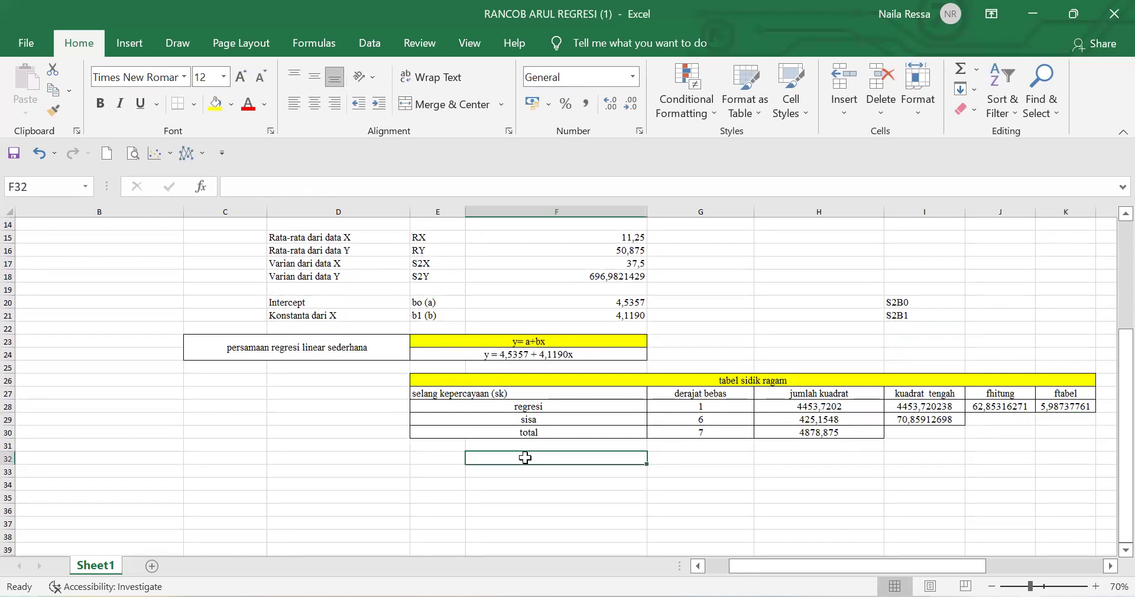
- Enter the F test decision "Fhit > Ftab = maka tolak Ho" in F32 below the tabel sidik ragam
text(F)
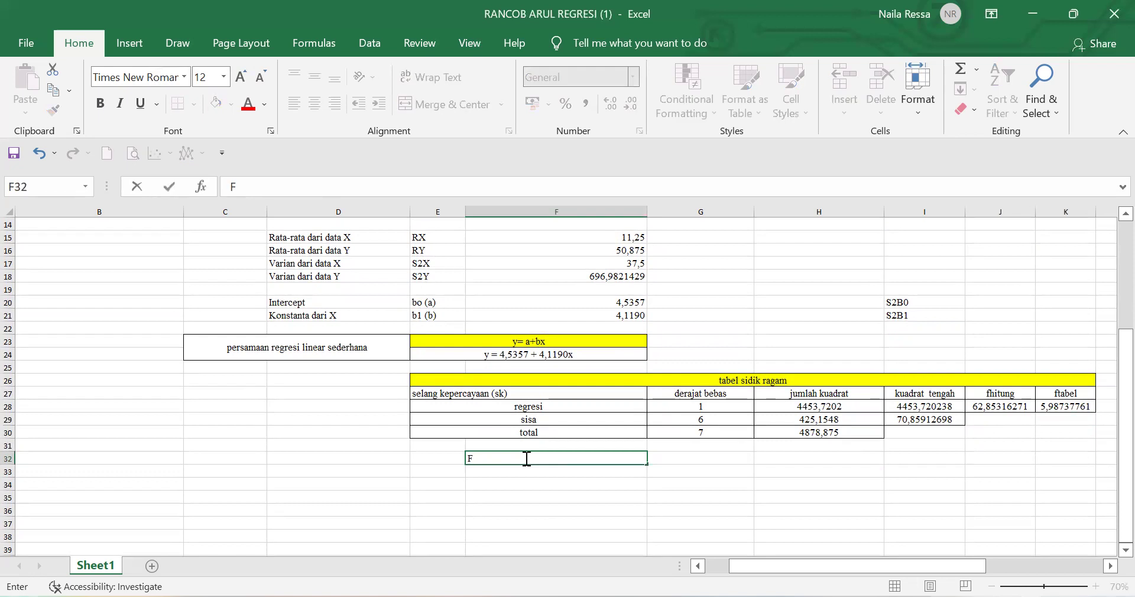
text(hit > Ftab = maka )
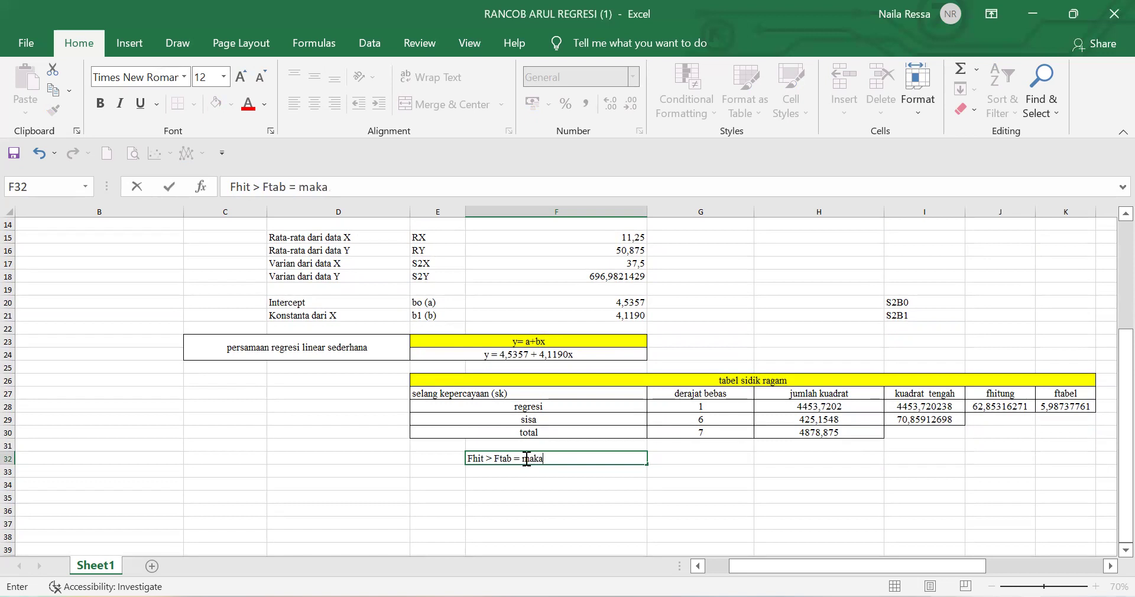
text(tolak Ho)
key(Return)
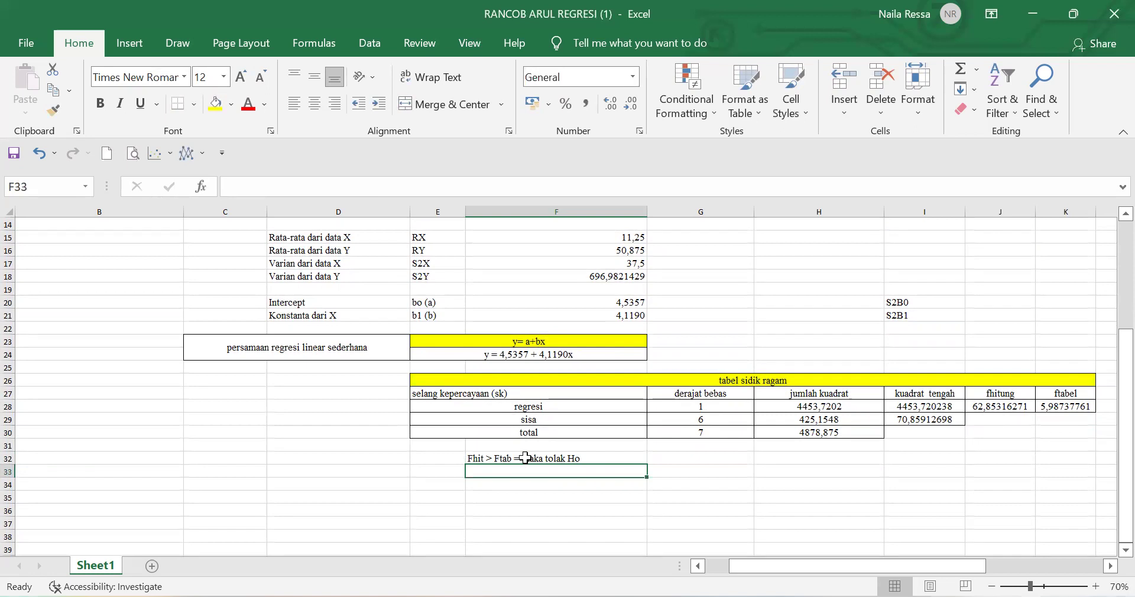
- Begin the conclusion in F33 with "kesimpulan = Berdasarkan ketentuan terbukti bahwasanya pemberian probiotik"
text(kes)
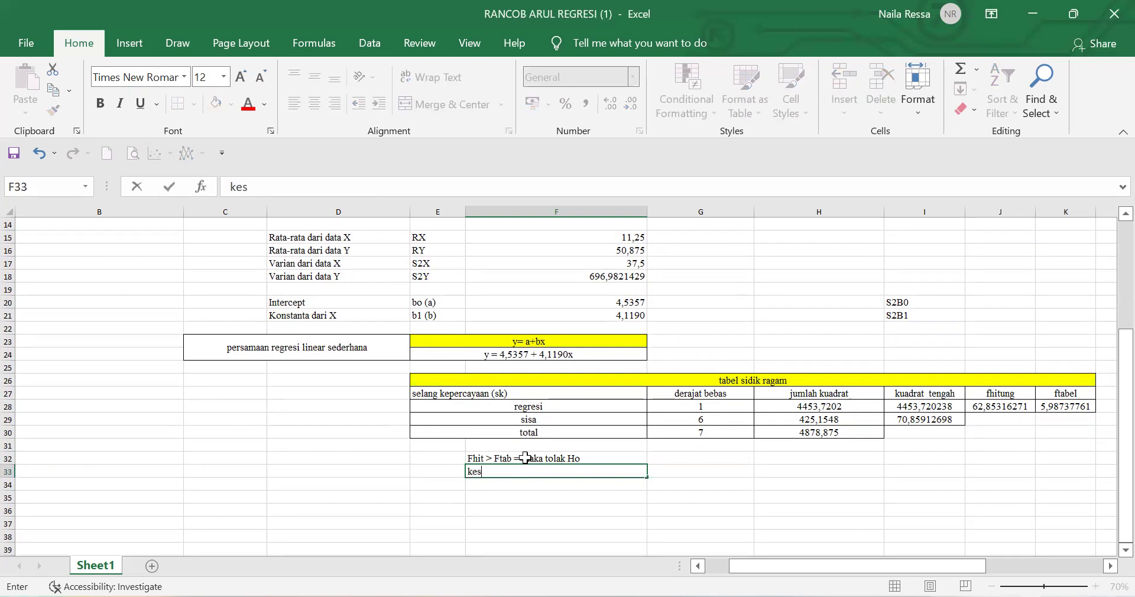
text(impulan=)
key(BackSpace)
text(= Berdasarkan)
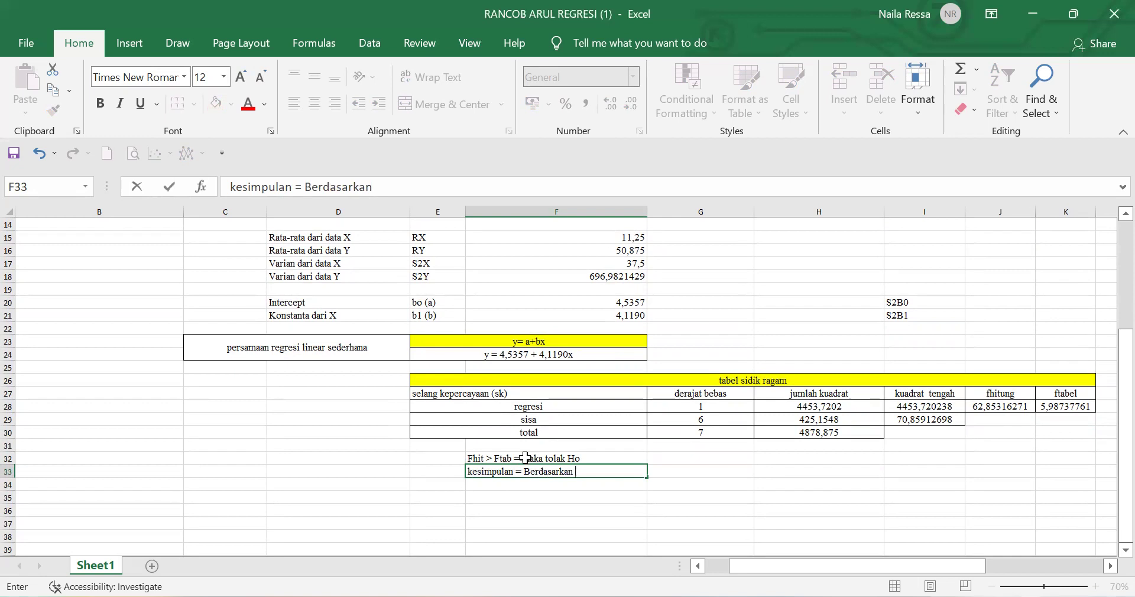
key(BackSpace)
key(BackSpace)
key(BackSpace)
key(BackSpace)
text(rkan ketentuan terbukti)
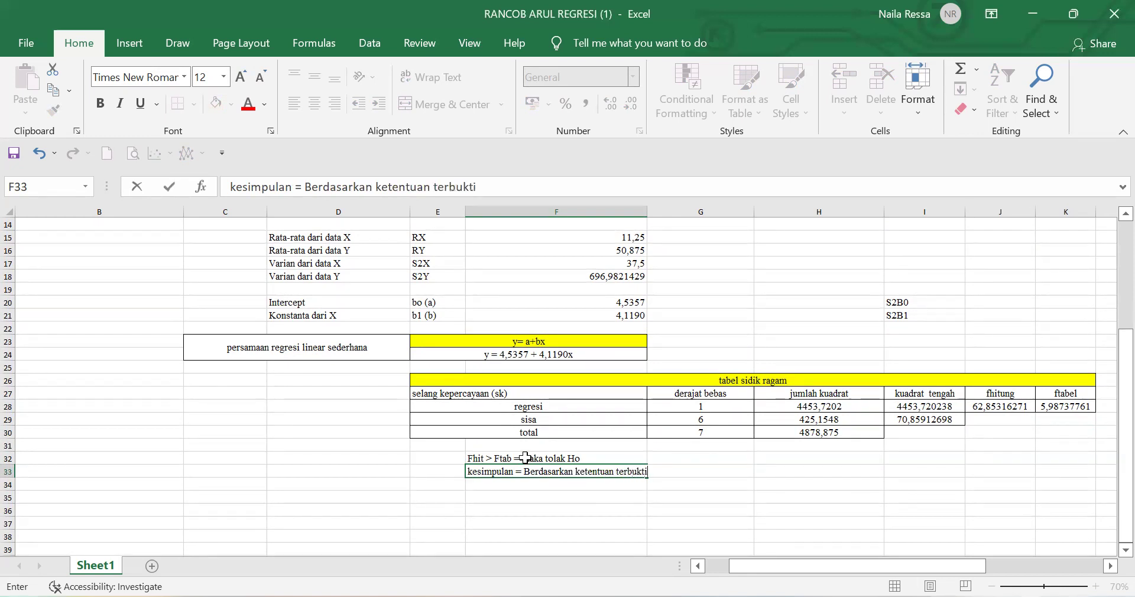
text( bahwasanya)
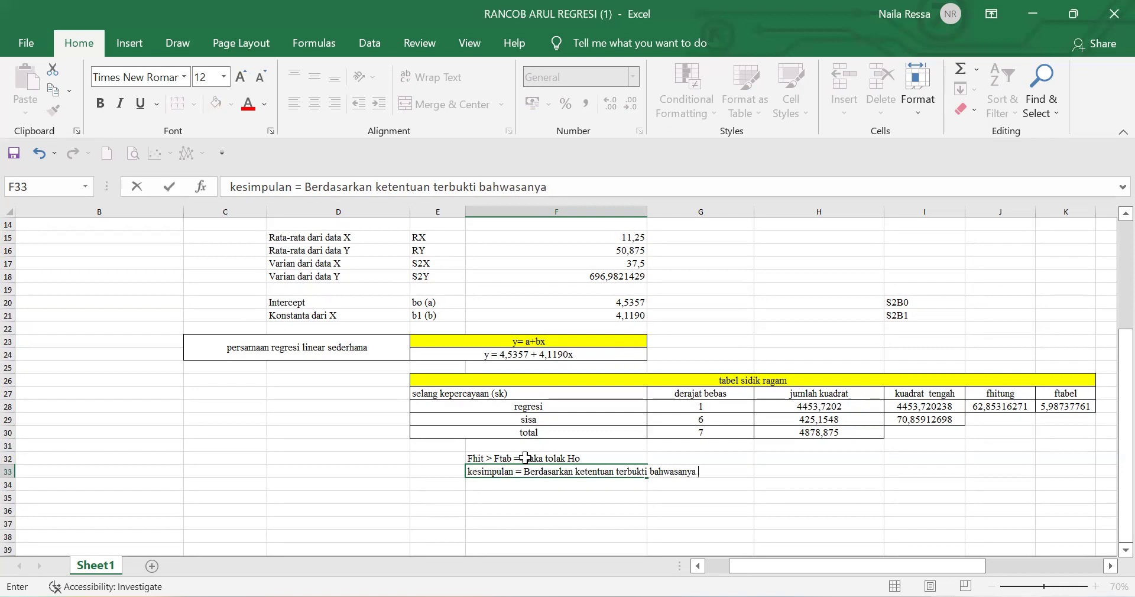
text( pemberian prob)
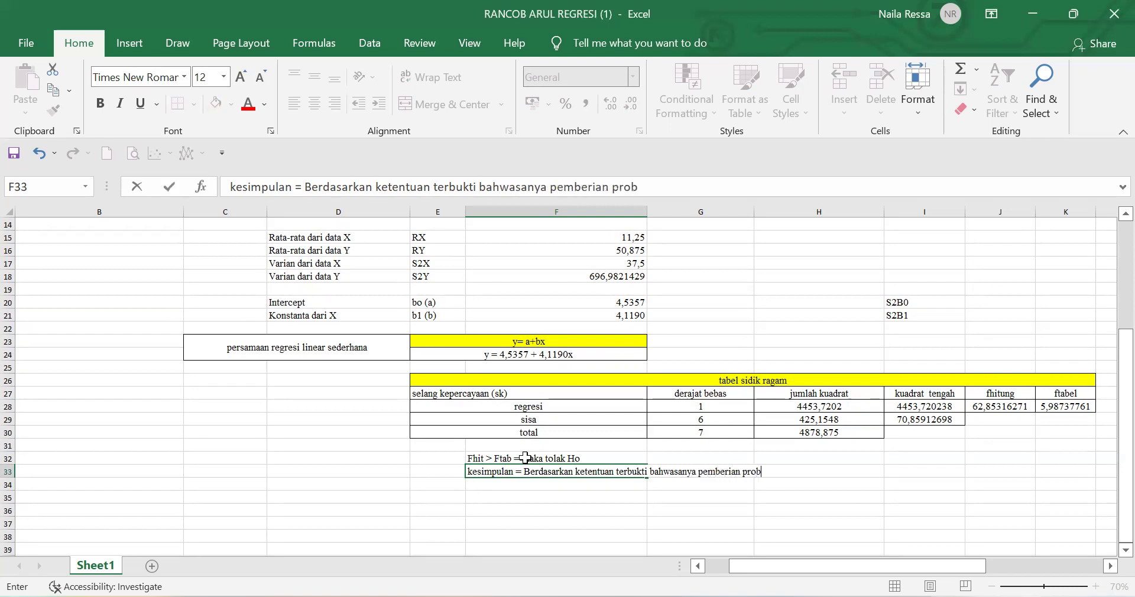
text(iotik)
- Insert "setidaknya ada salah satu dari" before "pemberian probiotik" in the F33 conclusion
click(551, 187)
text(setidakny)
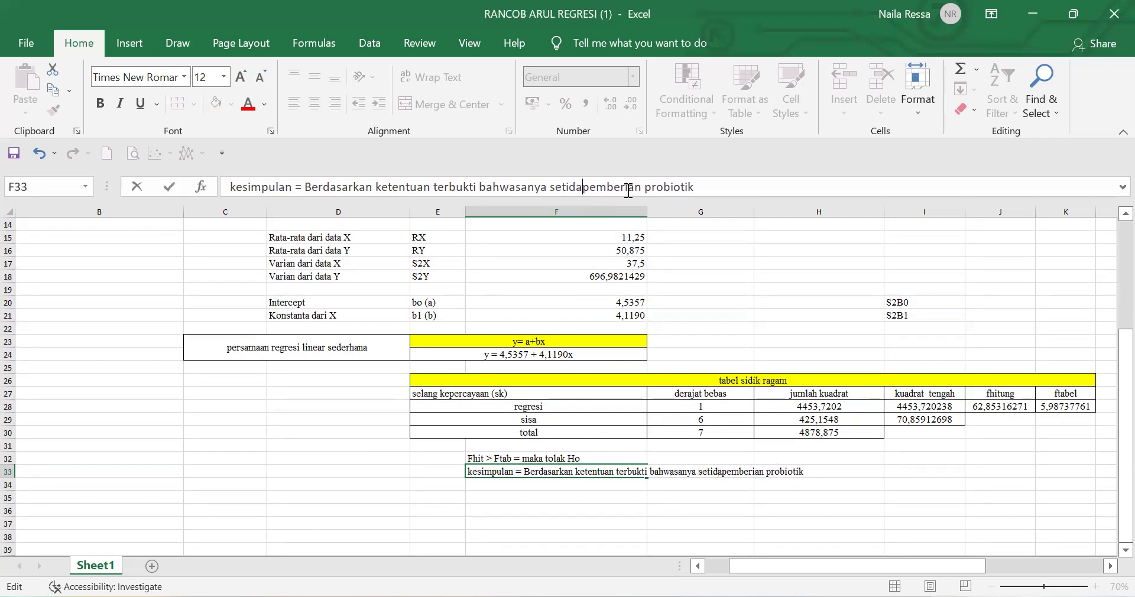
text(a )
text(ada salah s)
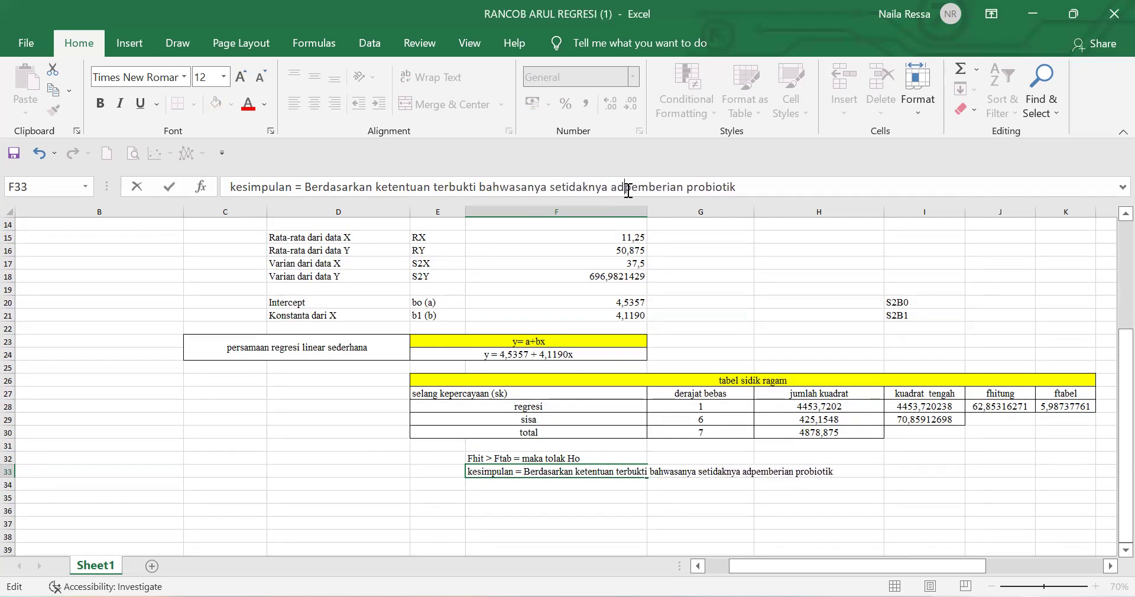
text(atu dari)
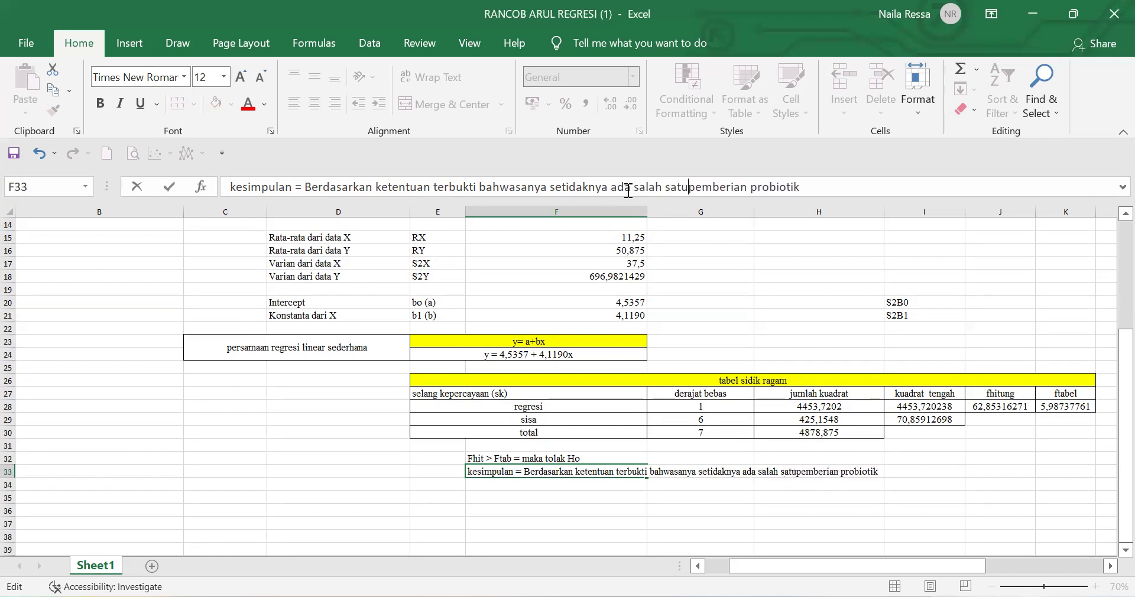
text( pemberian)
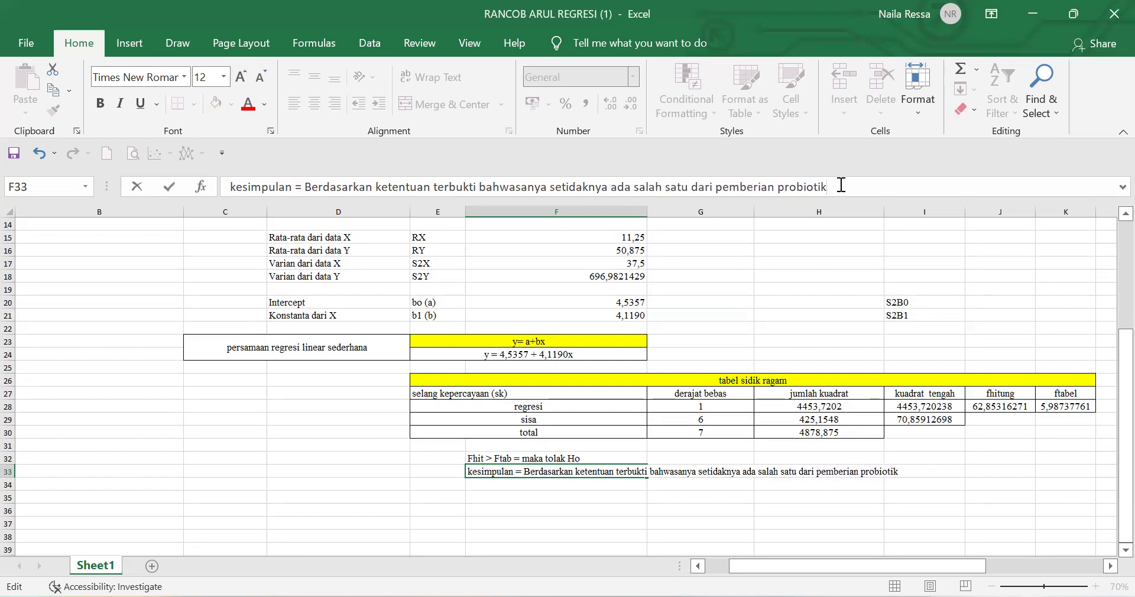
- Finish the F33 conclusion after "probiotik" with "pada ikan berpengaruh nyata terhadap pertumbuhan relatif ikan"
text( probiotik pada ikan berp)
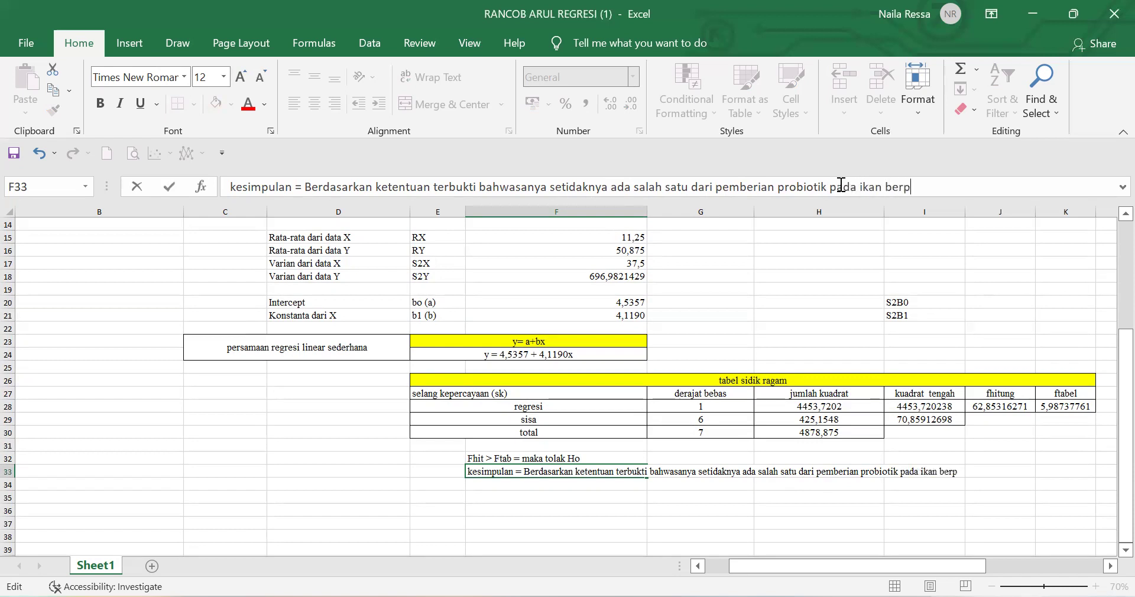
text(engaruh nyata ter)
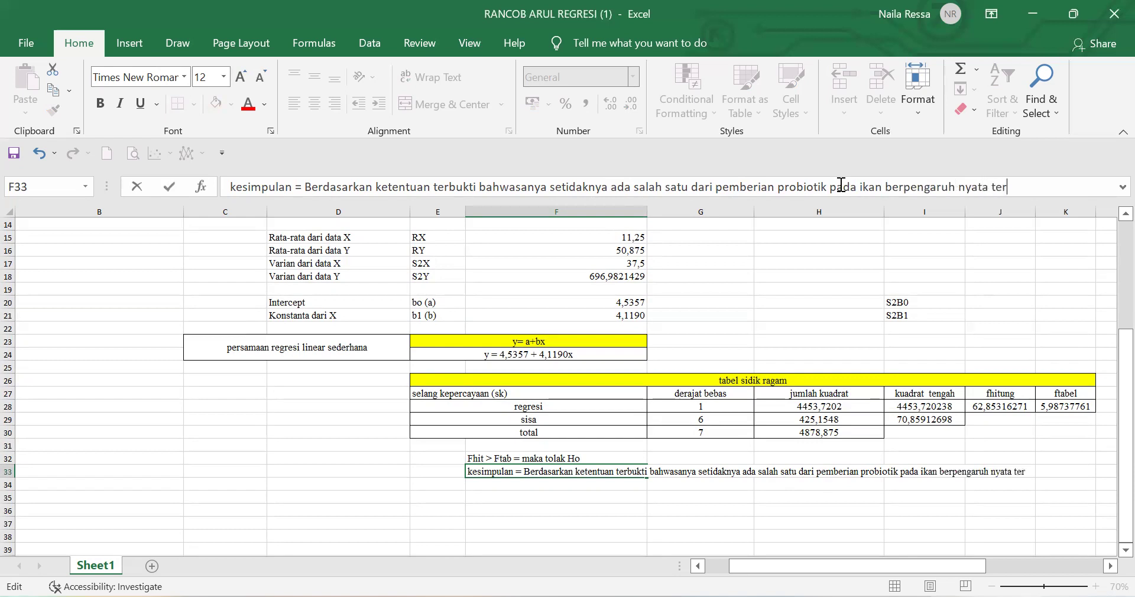
text(hadap hasil tang)
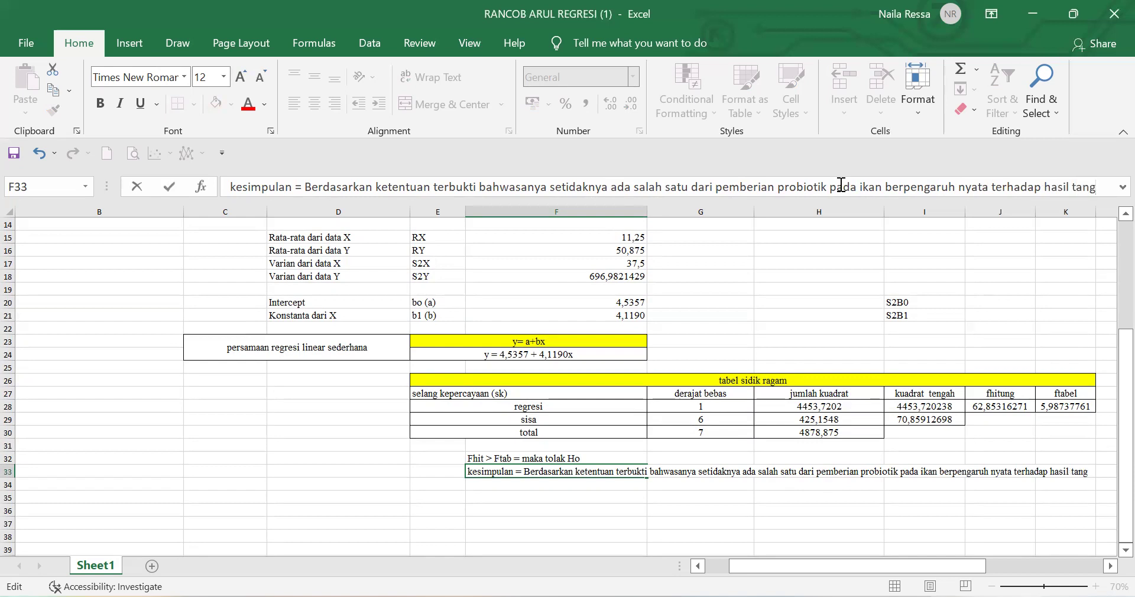
key(BackSpace)
key(BackSpace)
key(BackSpace)
key(BackSpace)
key(BackSpace)
key(BackSpace)
key(BackSpace)
key(BackSpace)
key(BackSpace)
key(BackSpace)
text(pertumbuhan r)
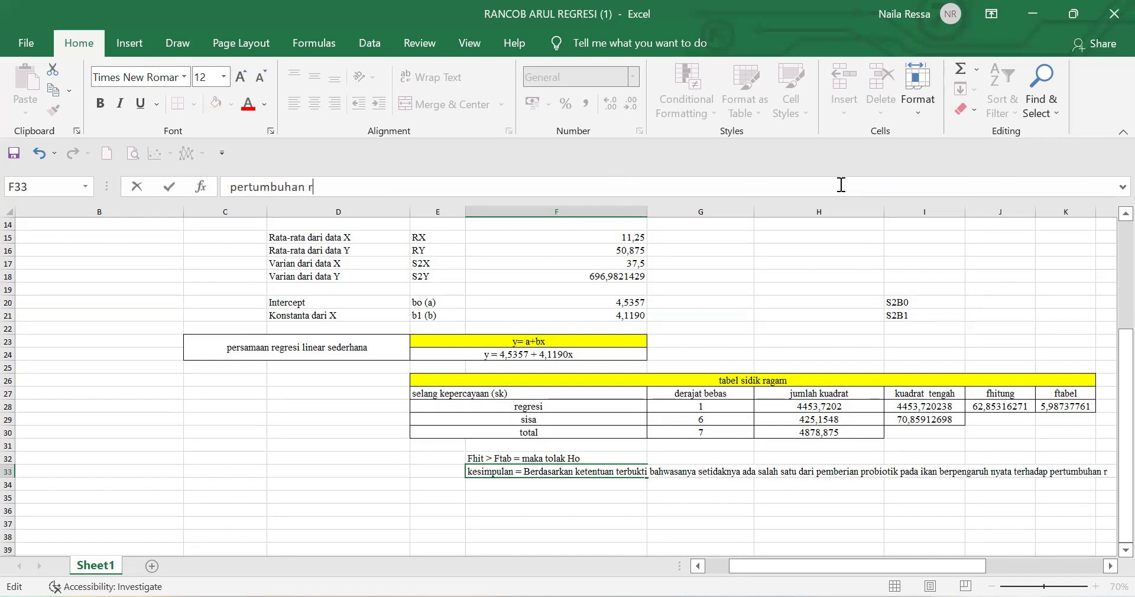
text(elatif ikan)
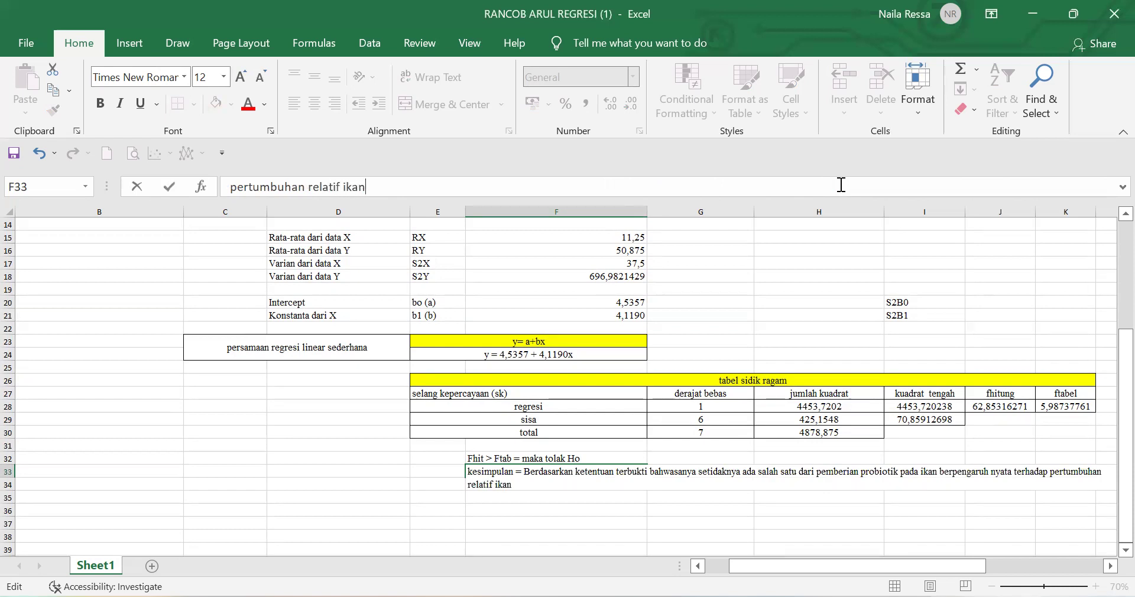
key(Return)
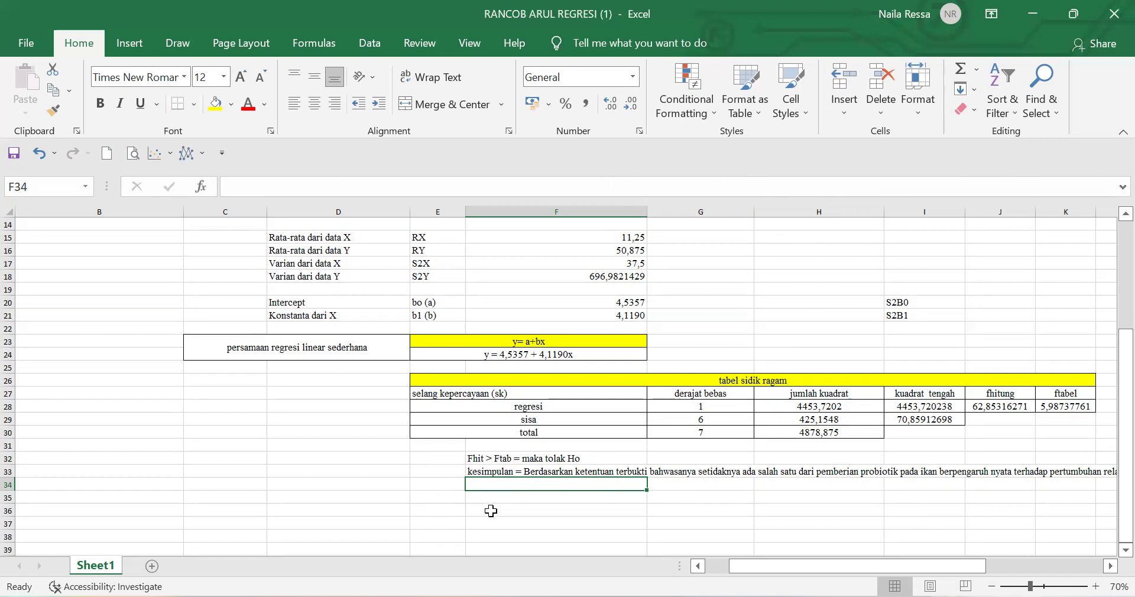
- Select cell F35 and open the Regression tool from the Data Analysis tools
click(315, 500)
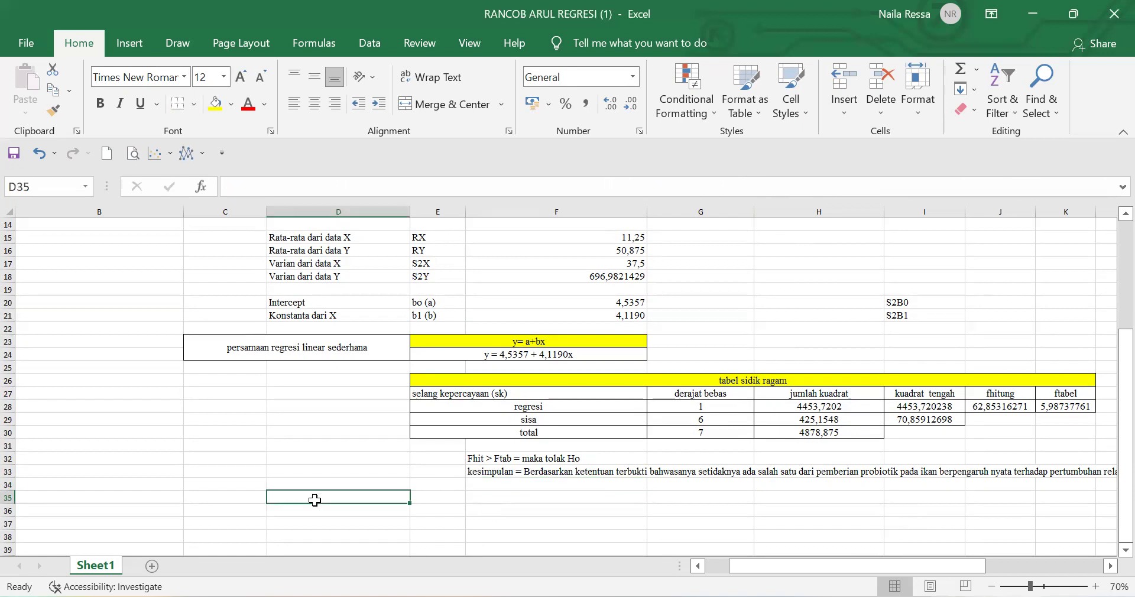
click(487, 496)
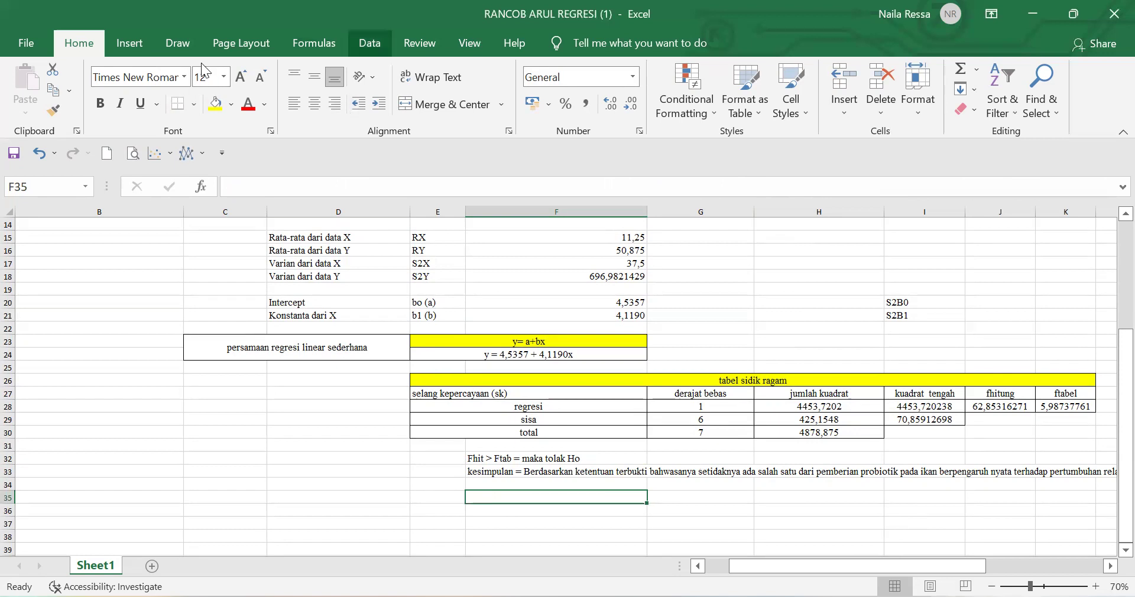
click(369, 43)
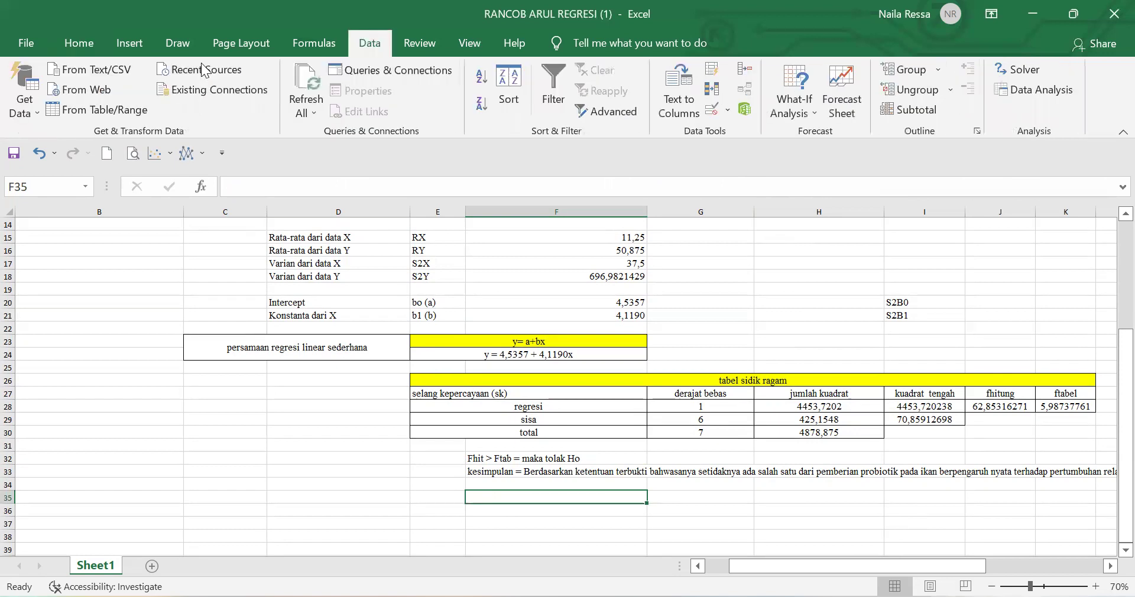
click(1038, 88)
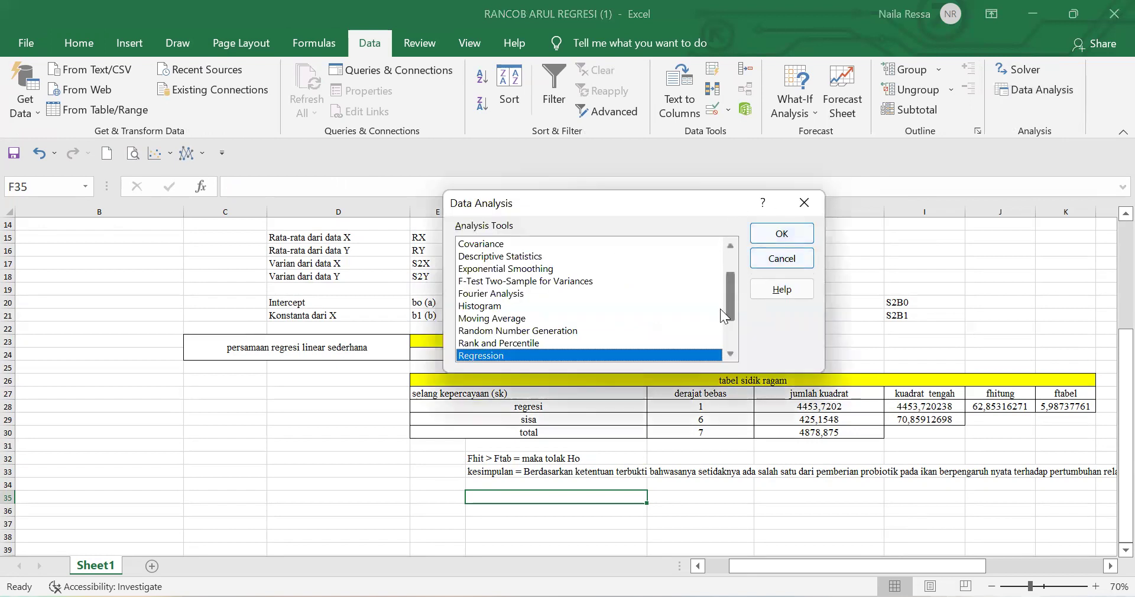
drag(729, 298, 731, 325)
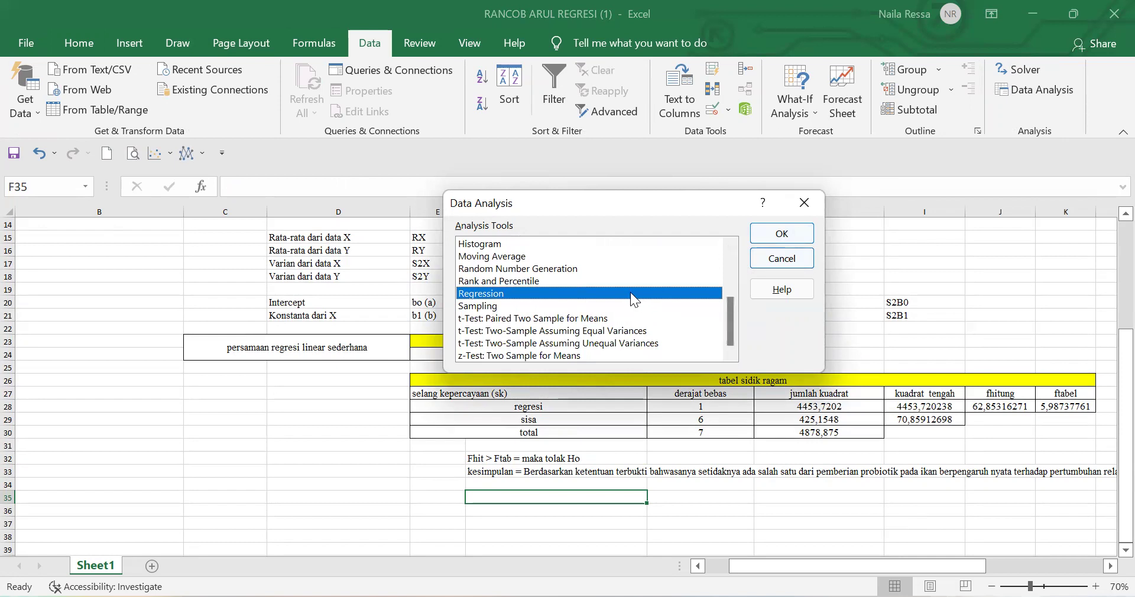
click(772, 237)
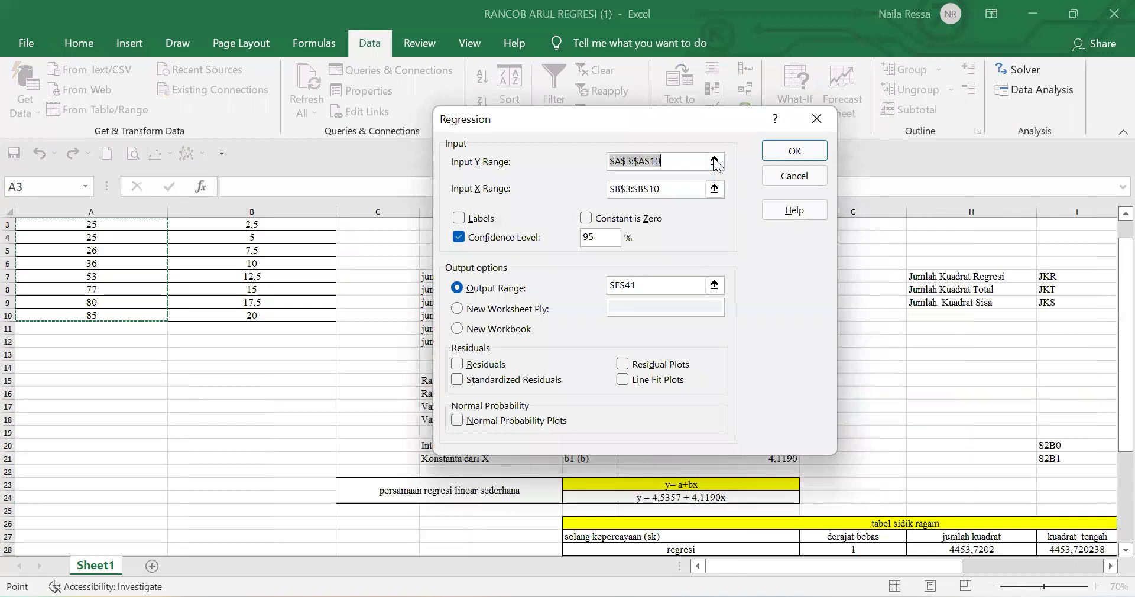
- Set the regression's Input Y Range to the laju pertubuhan relatif values in $A$3:$A$10
click(714, 162)
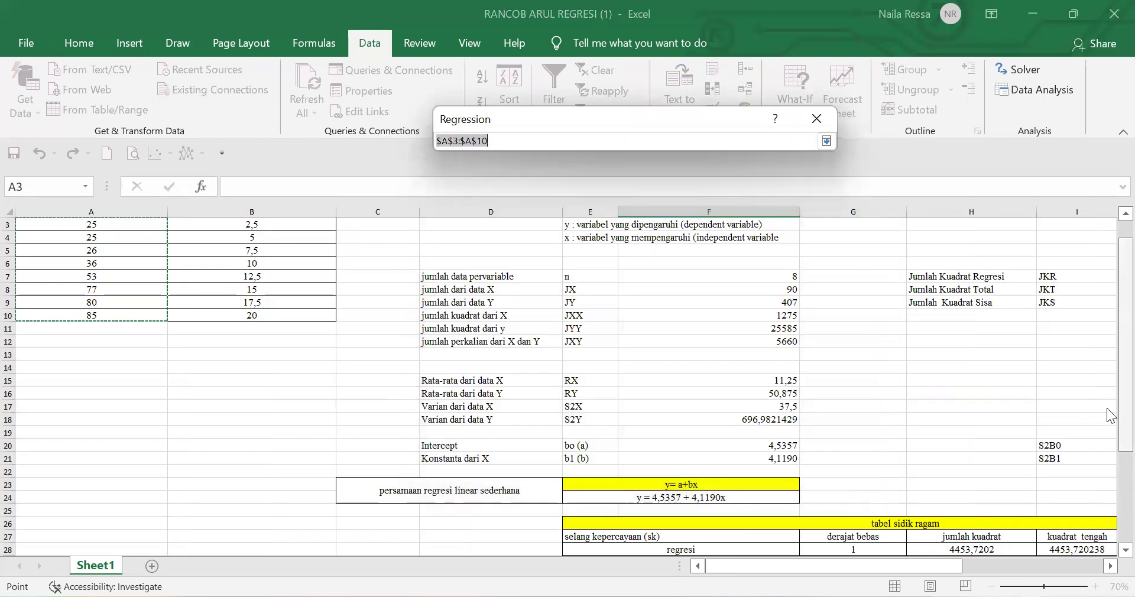
drag(1126, 414, 1127, 398)
drag(91, 253, 92, 266)
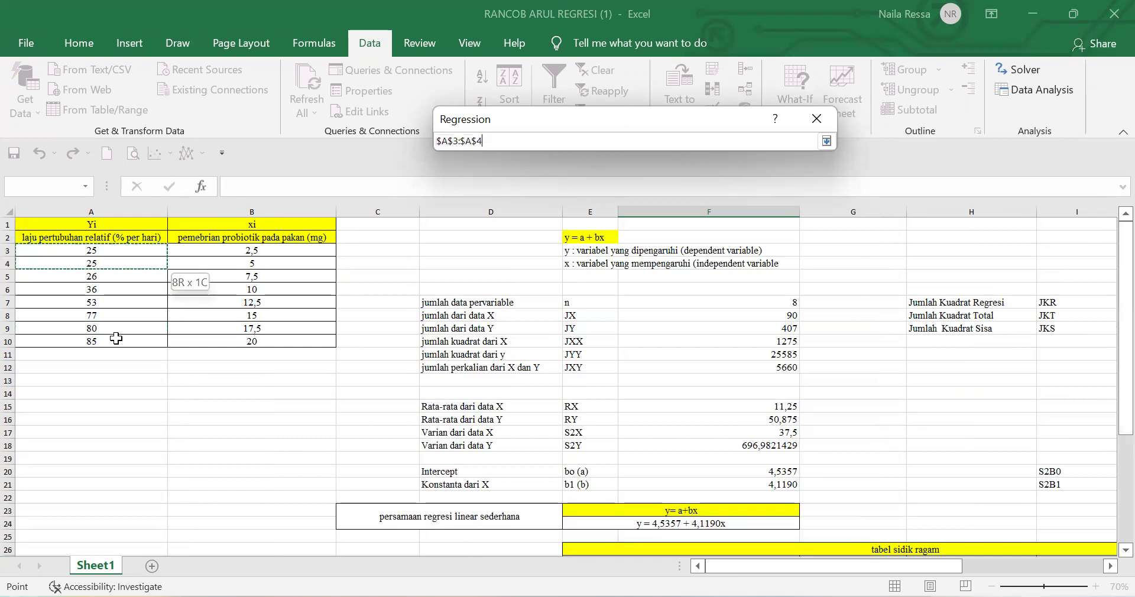
drag(116, 338, 116, 338)
click(827, 142)
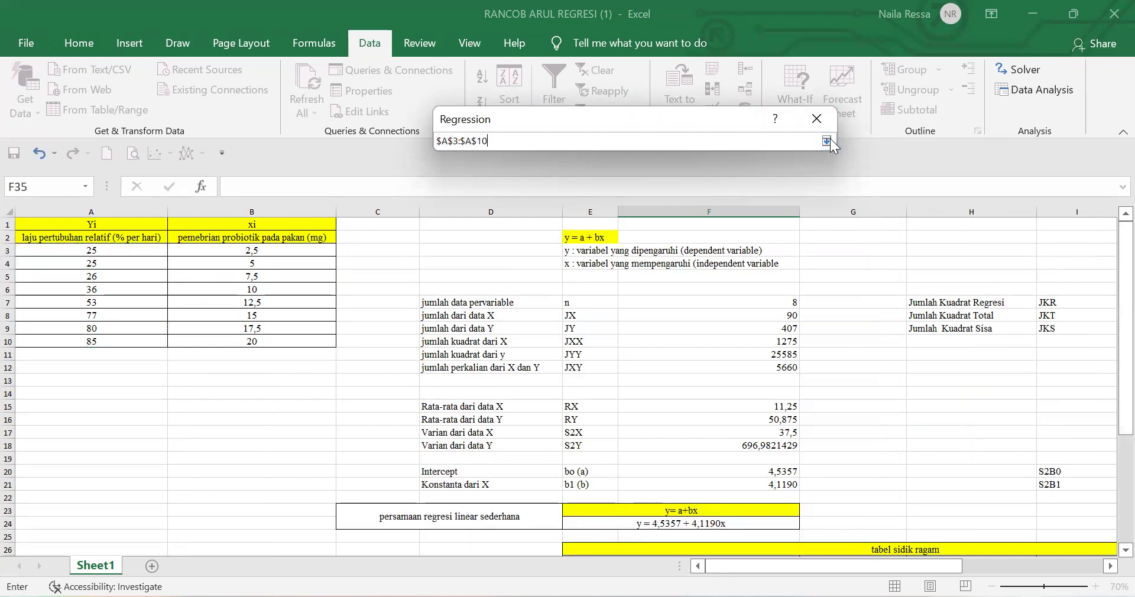
- Set the regression's Input X Range to the probiotic dose values in $B$3:$B$10
click(716, 189)
click(714, 189)
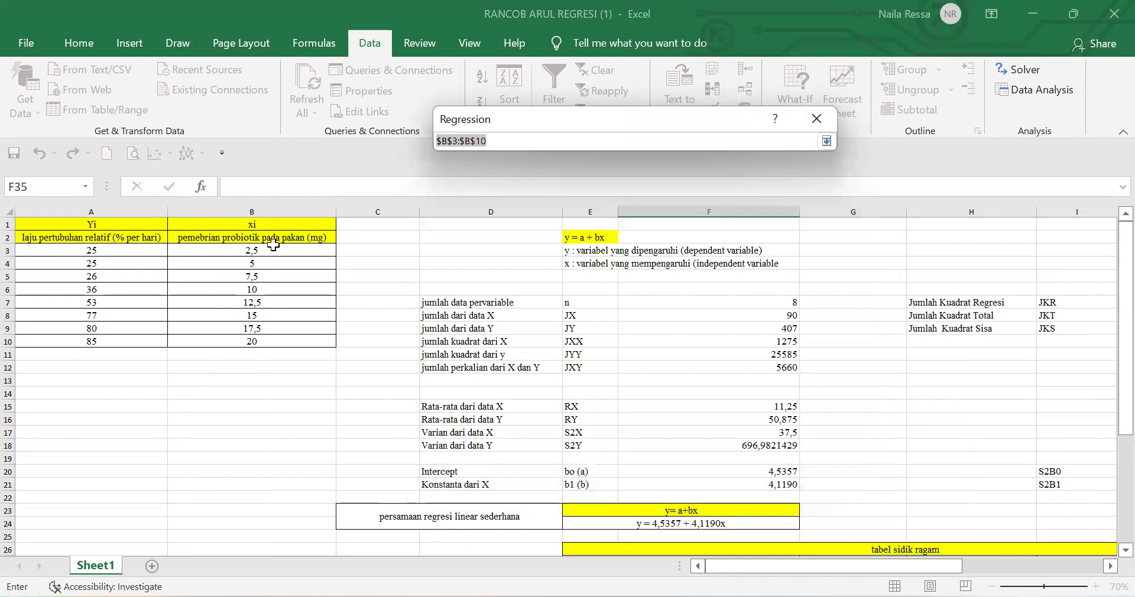
click(256, 249)
drag(256, 267, 269, 342)
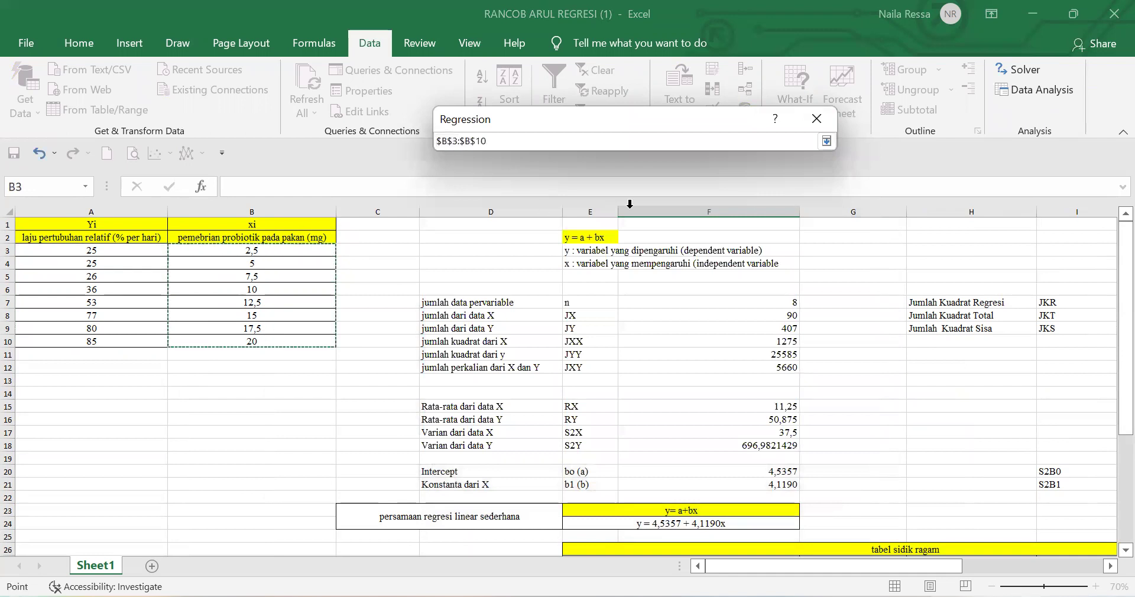
click(828, 142)
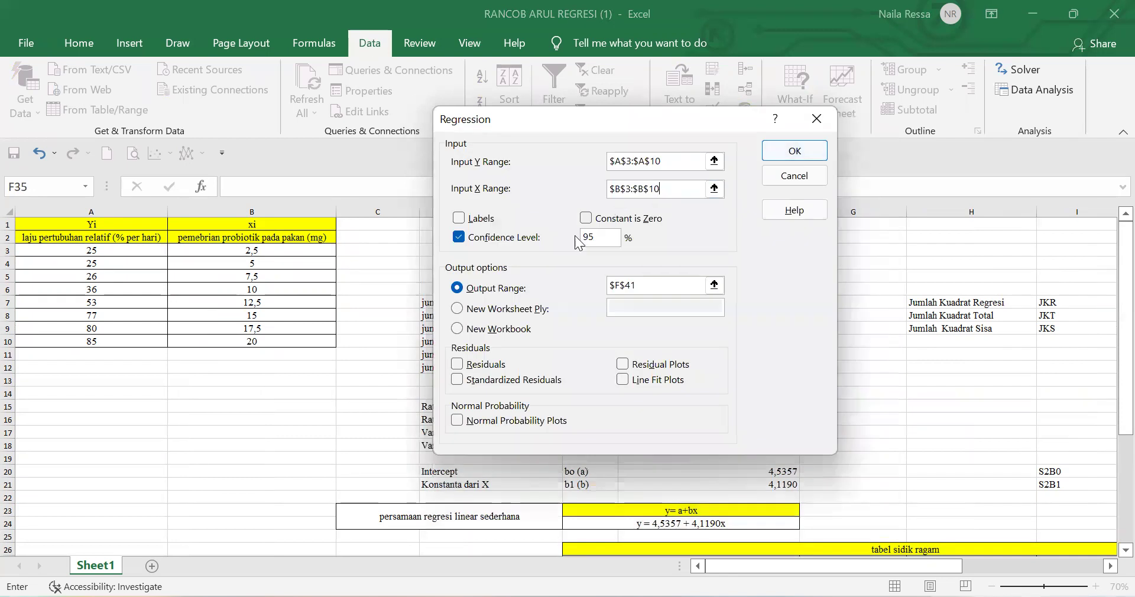
- Keep the 95% confidence level enabled, set the Output Range to $F$35 and run the regression
double_click(459, 237)
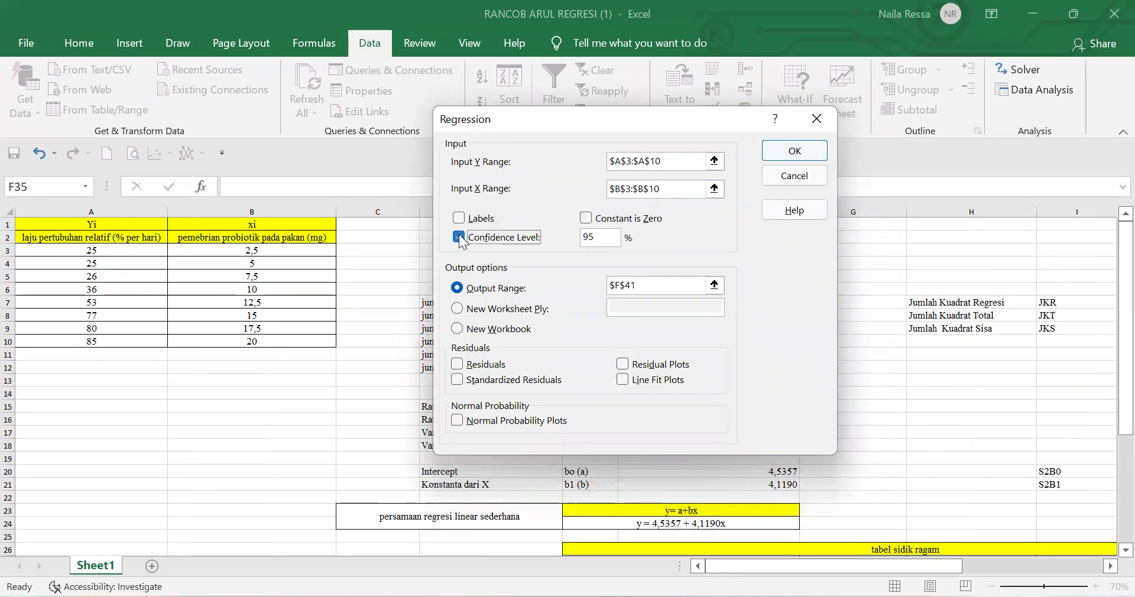
click(460, 237)
click(461, 238)
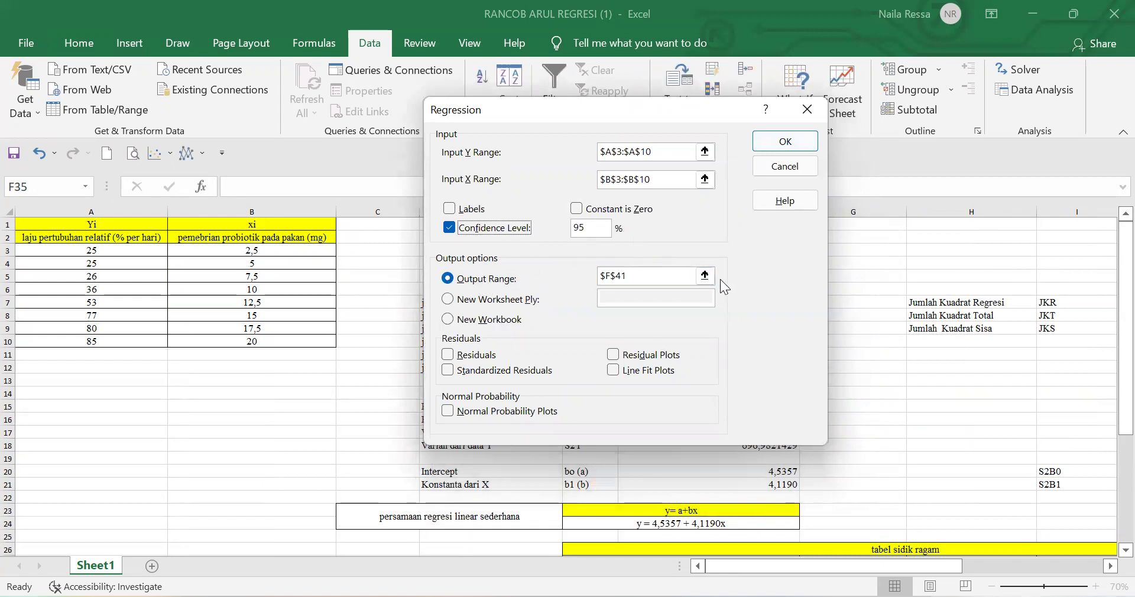
click(705, 276)
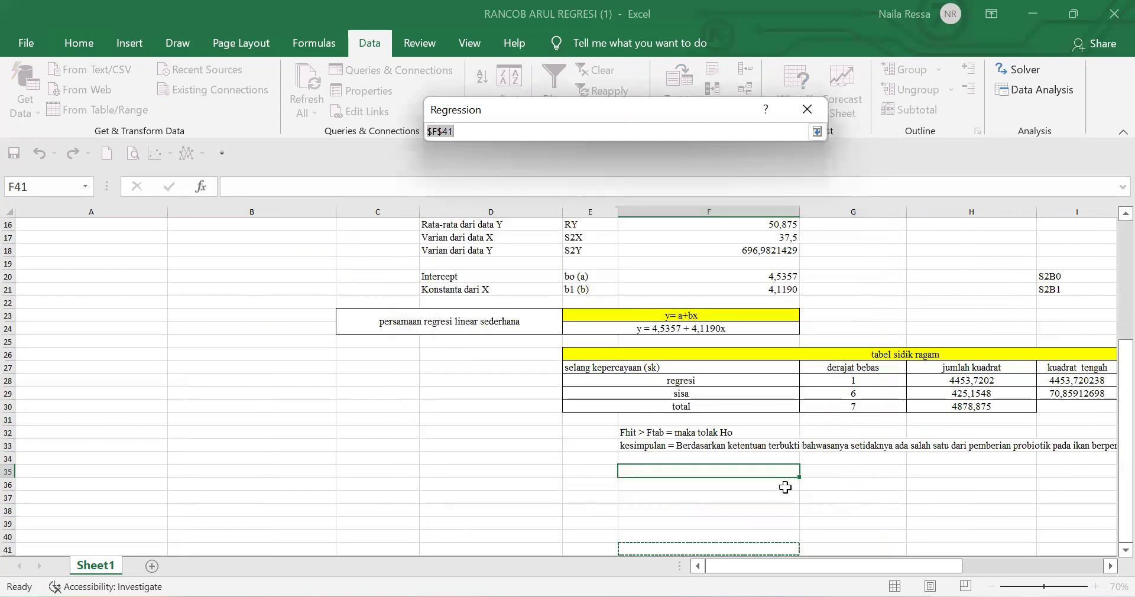
click(635, 473)
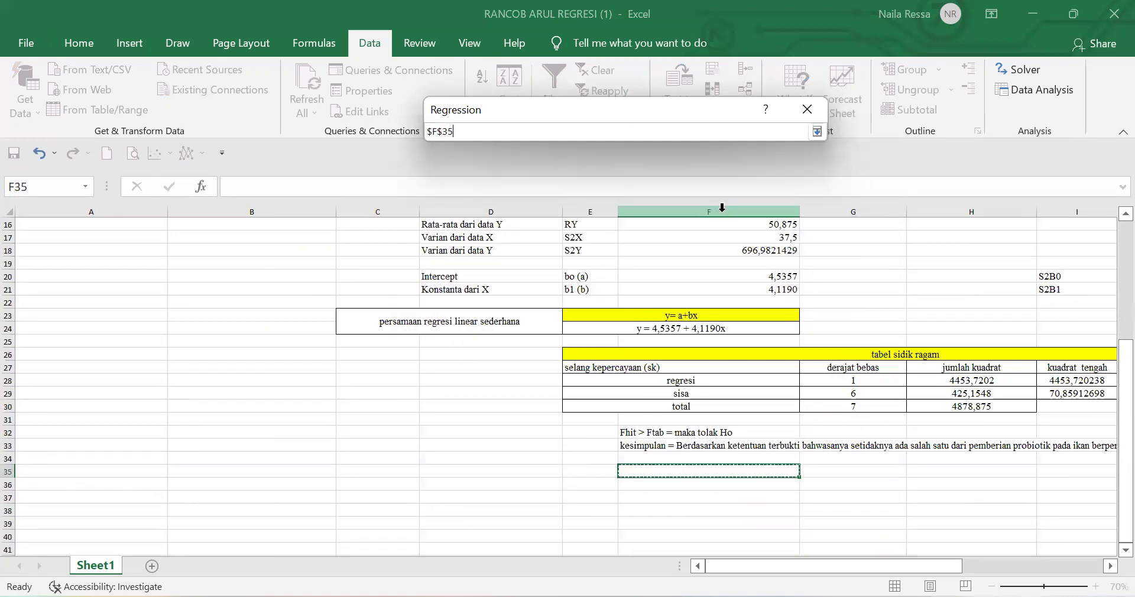
click(817, 134)
click(792, 146)
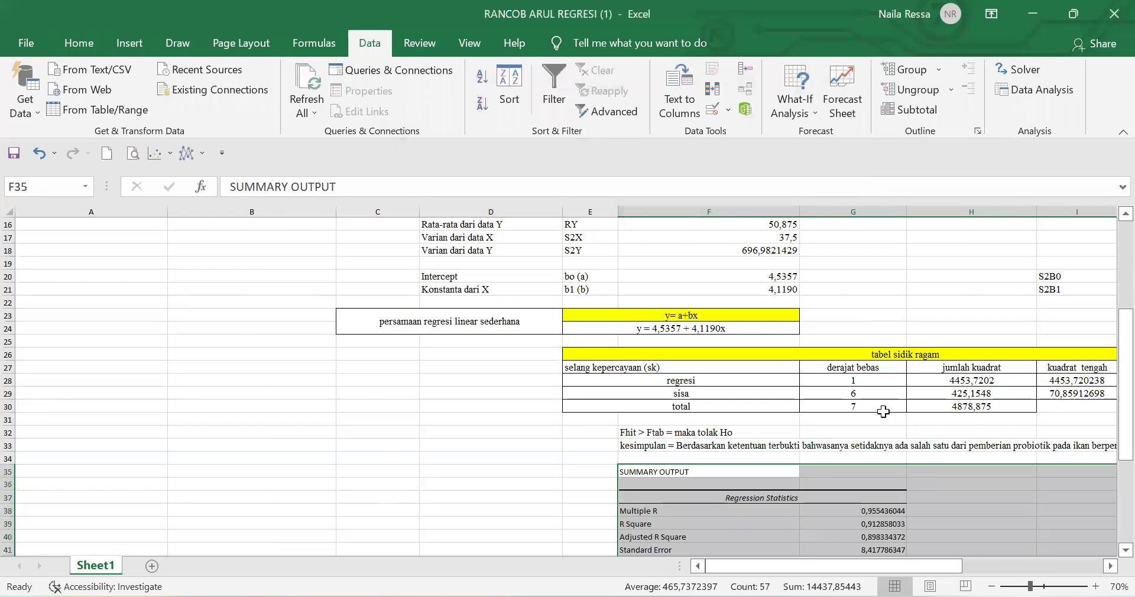
- Label the Multiple R value of the regression output by entering "Koefisien korelasi" in cell H38
drag(893, 566, 1011, 566)
drag(1110, 432, 1107, 491)
drag(832, 566, 785, 455)
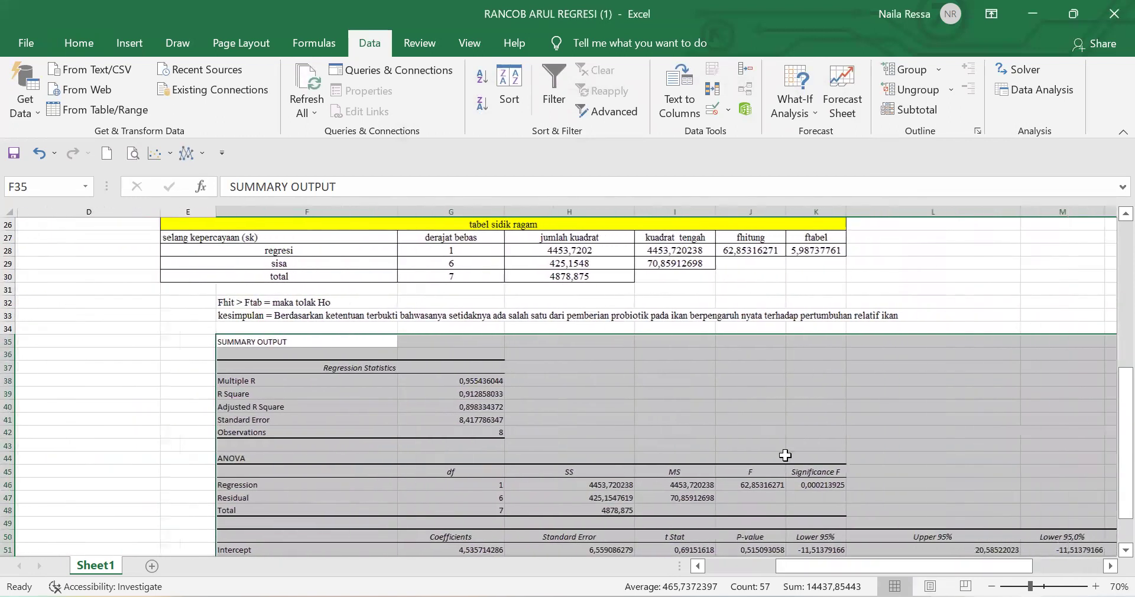
click(560, 381)
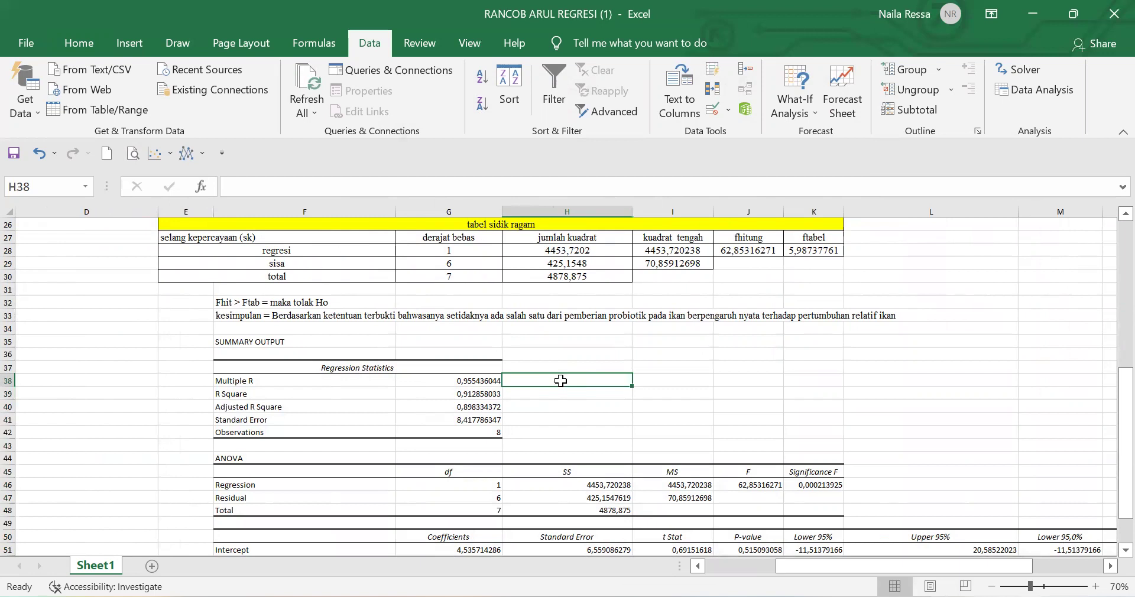
text(K)
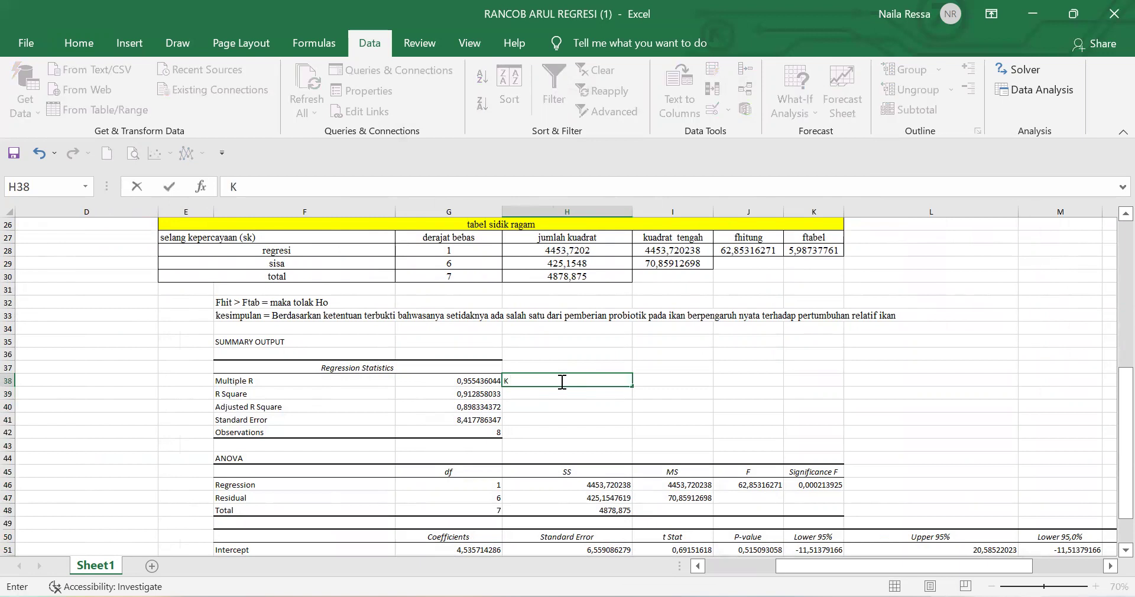
text(oefisien ko)
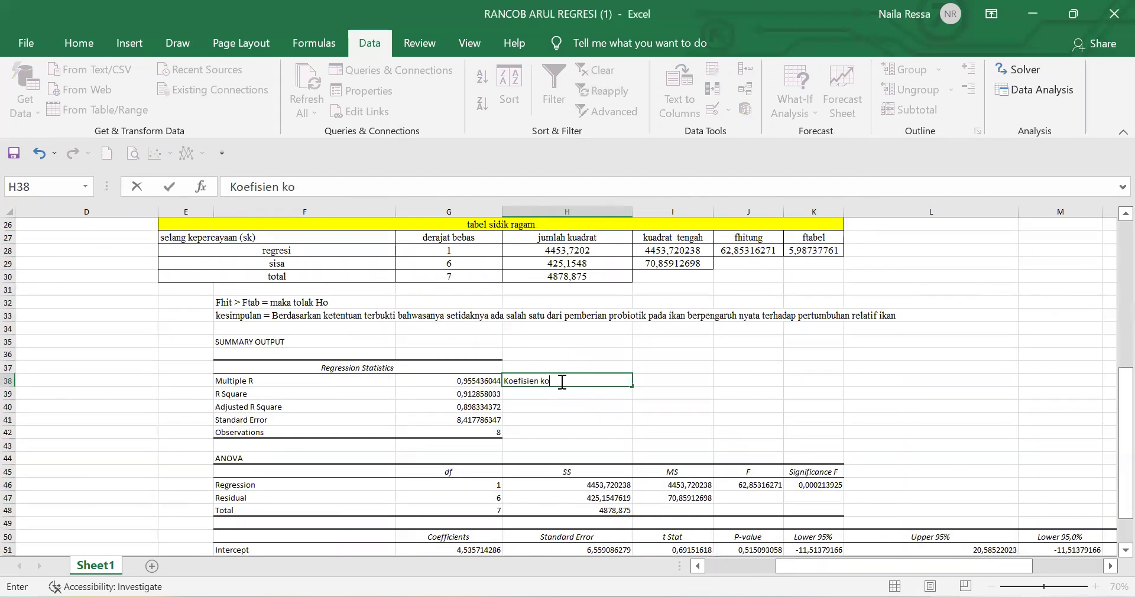
text(relasi)
key(Return)
- Label the R Square value by entering "Koefisien Determinasi" in cell H39
text(Koe)
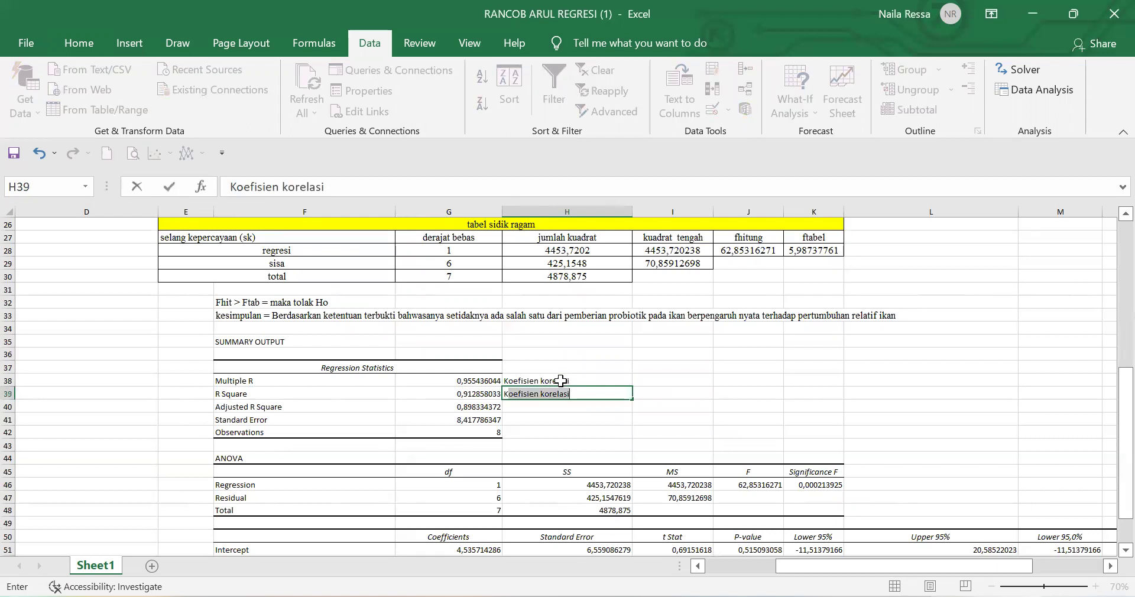
text(fisien Determ)
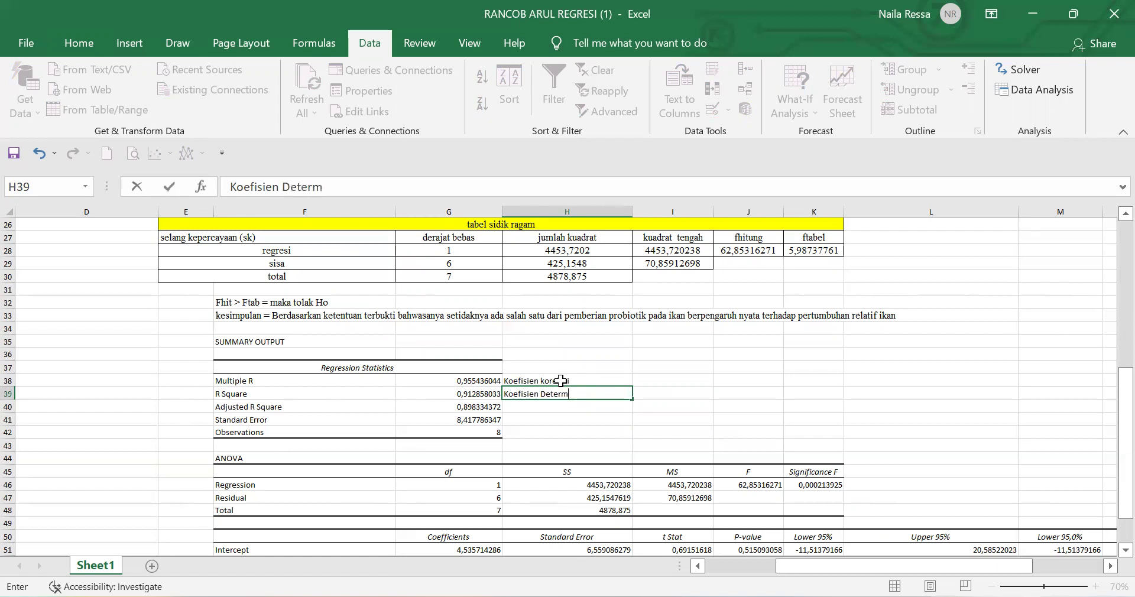
text(inasi)
key(Return)
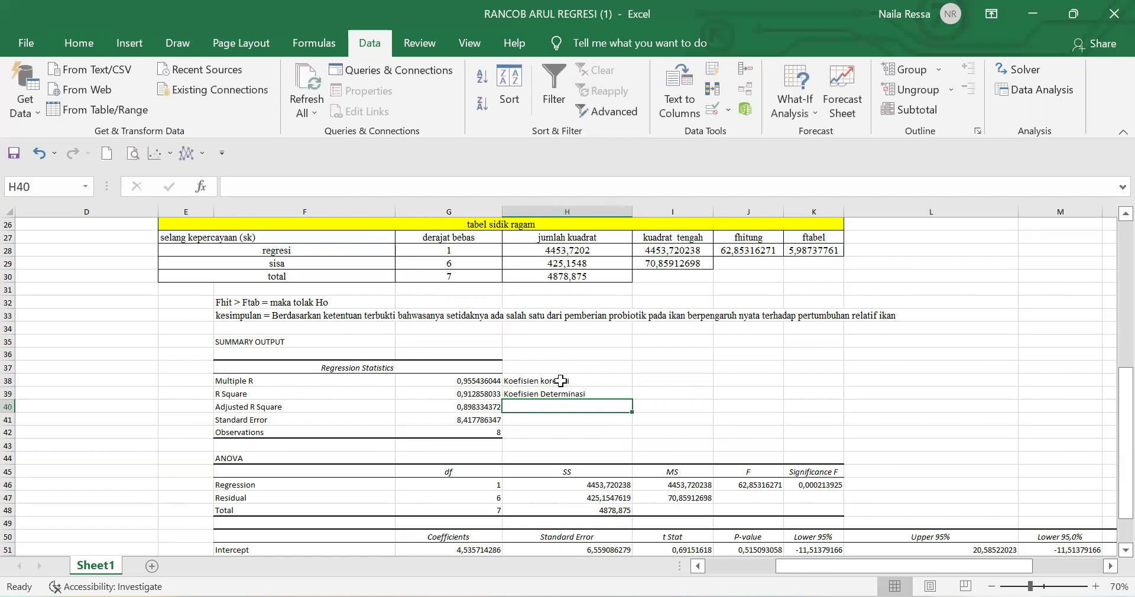
- Enter in cell I38 the note "terdapat 95% faktor pengaruh, selebihnya ada faktor lainnya yang mempengaruhi laju relatif pertumbuhan ikan"
click(656, 383)
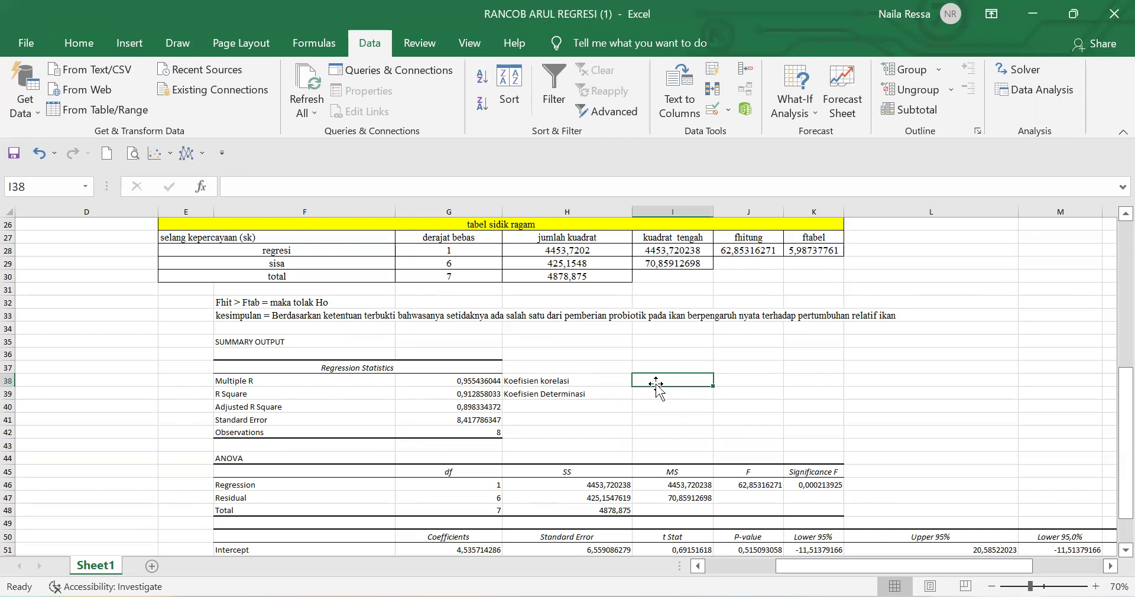
text(terd)
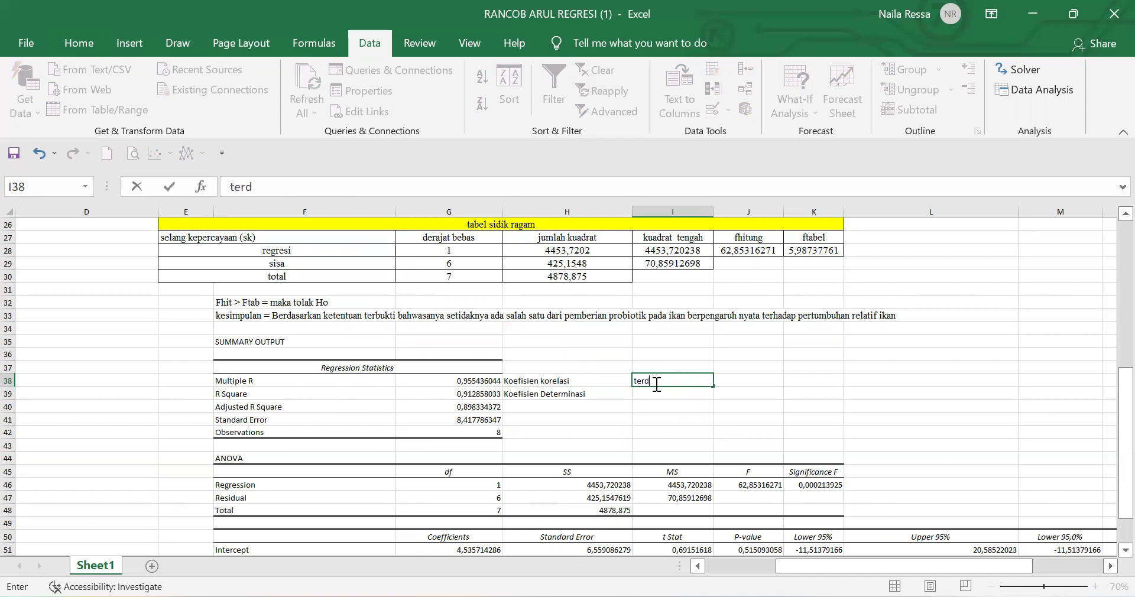
text(apat 95% fa)
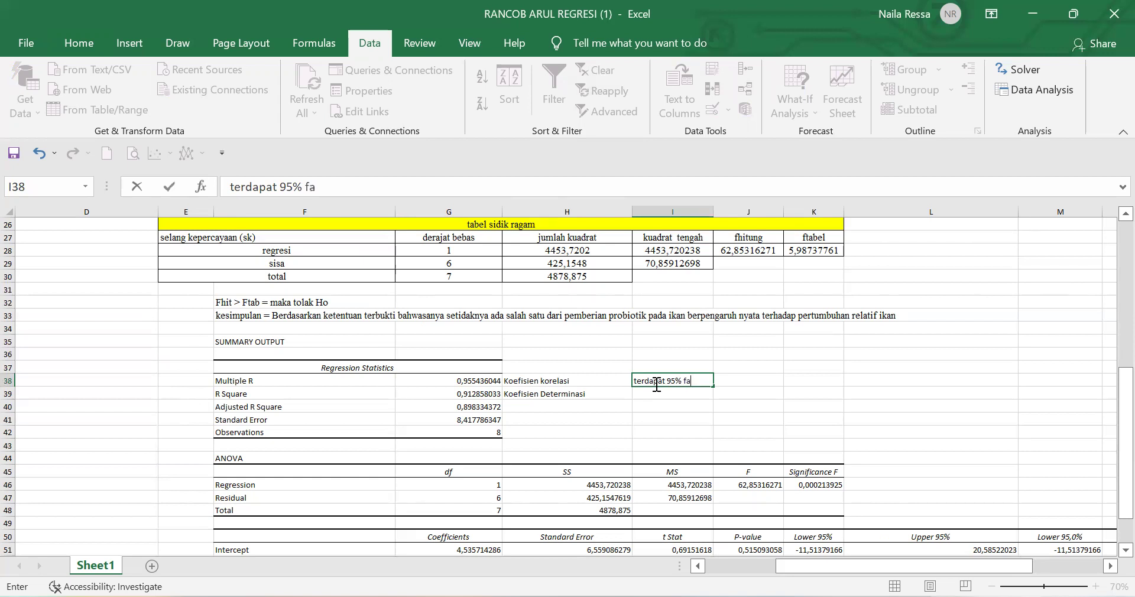
text(ktor)
text( peruba)
key(BackSpace)
key(BackSpace)
key(BackSpace)
text(ngaru)
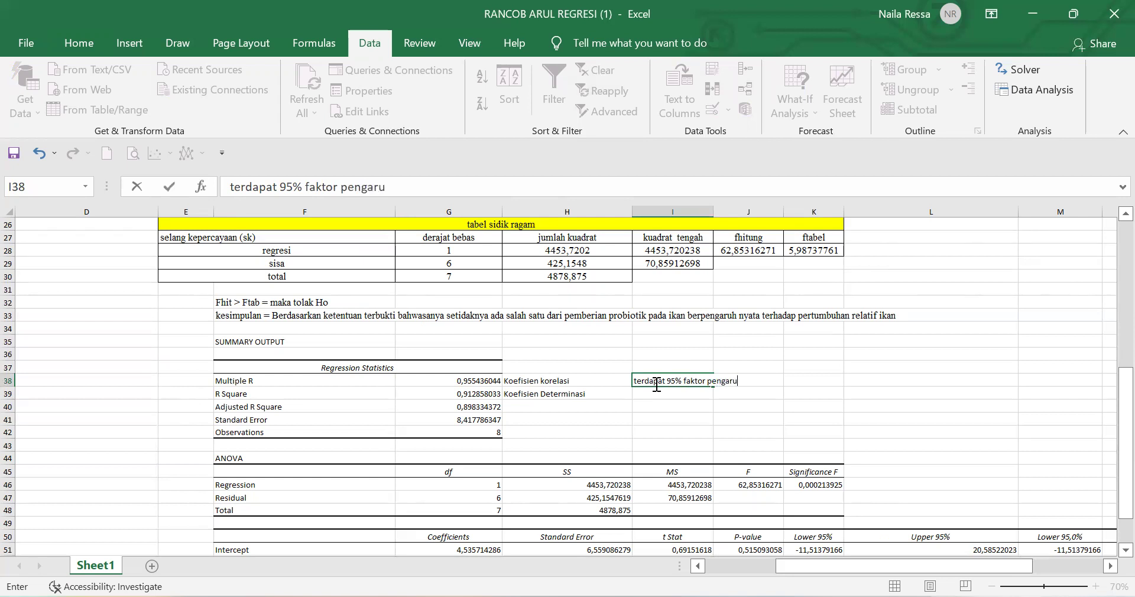
text(h, selebihny)
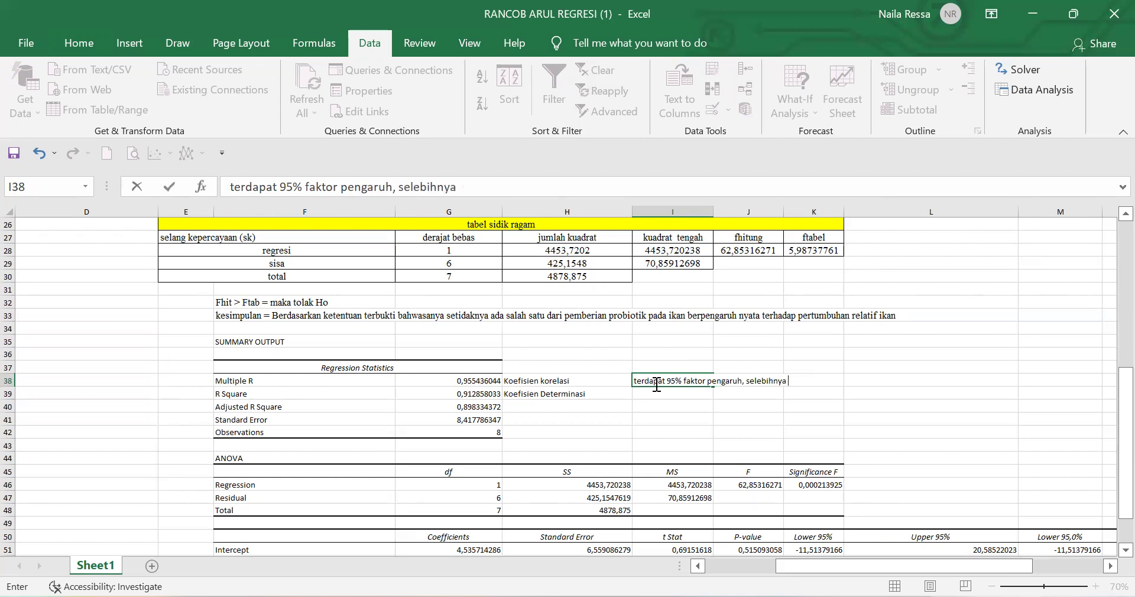
text(ada faktor lainnya yan)
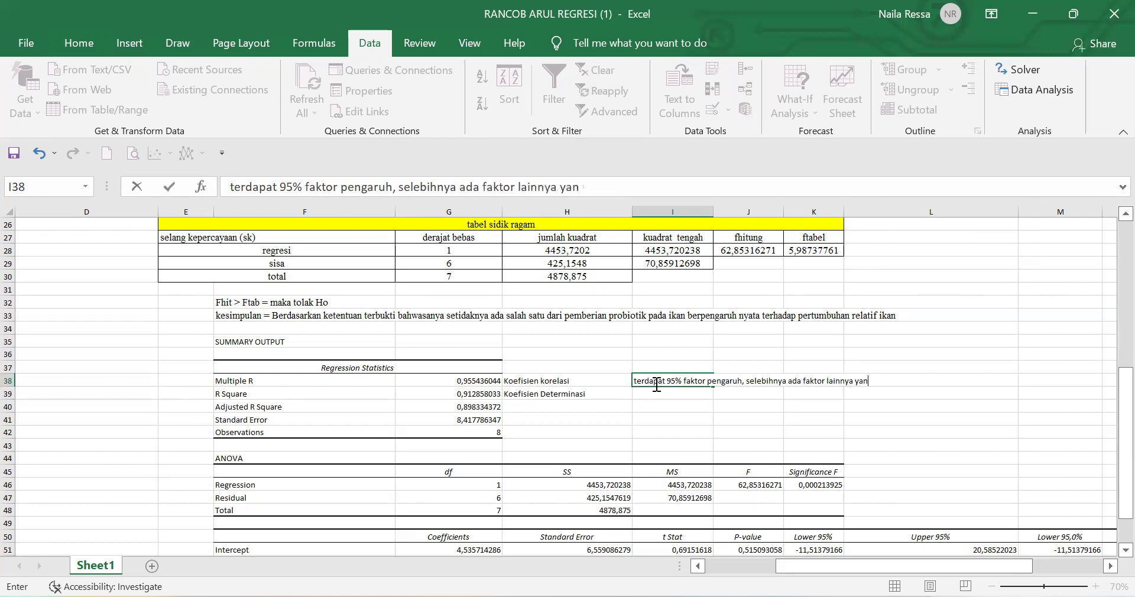
text(g mempenga)
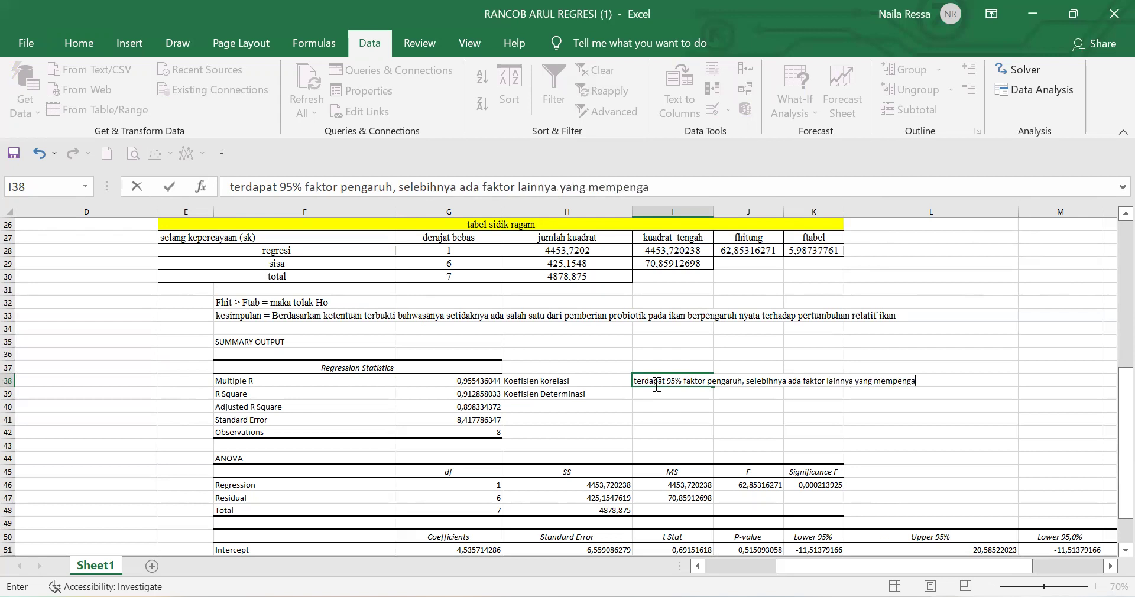
text(ruhi laju relatif pertumbuhan ikan)
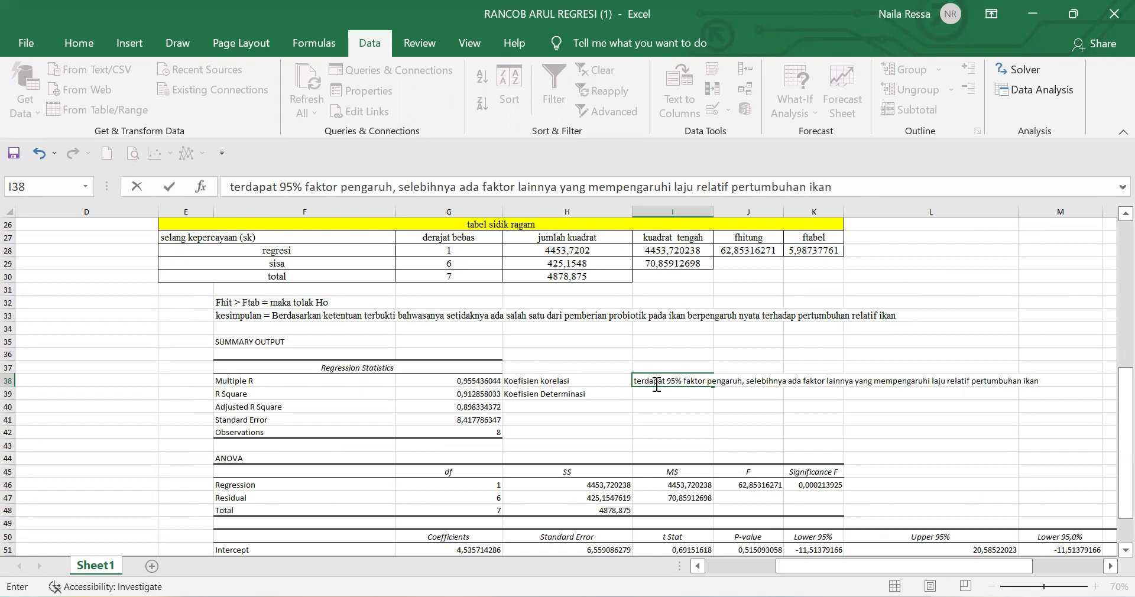
key(Return)
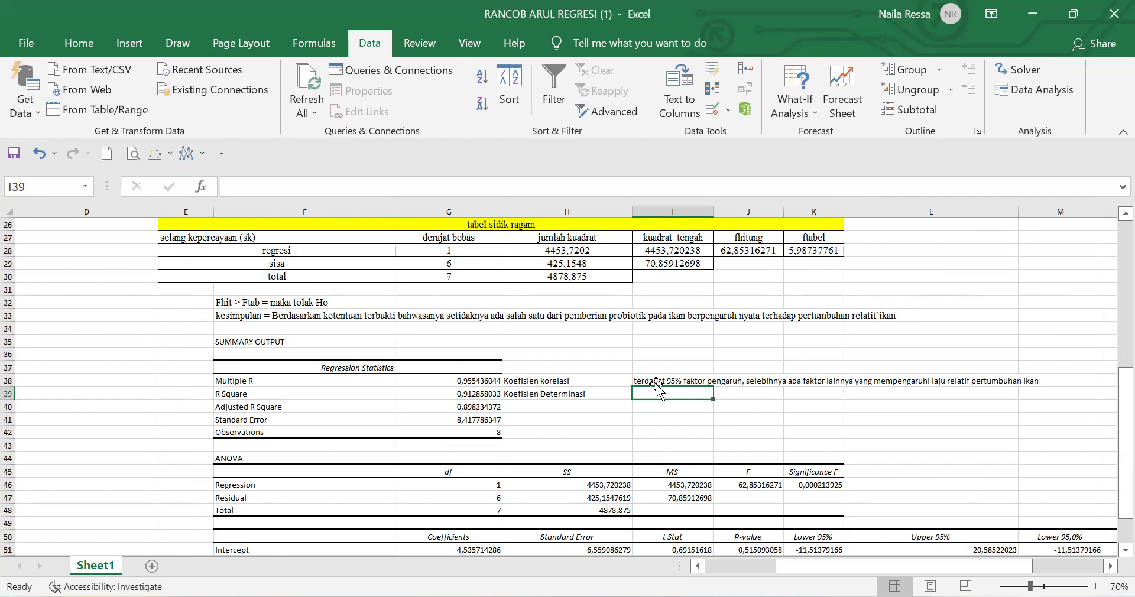
- Enter the interpretation "Sangat berpengaruh atau sangat berpengaruh nyata" for the coefficient of determination in cell I39
text(S)
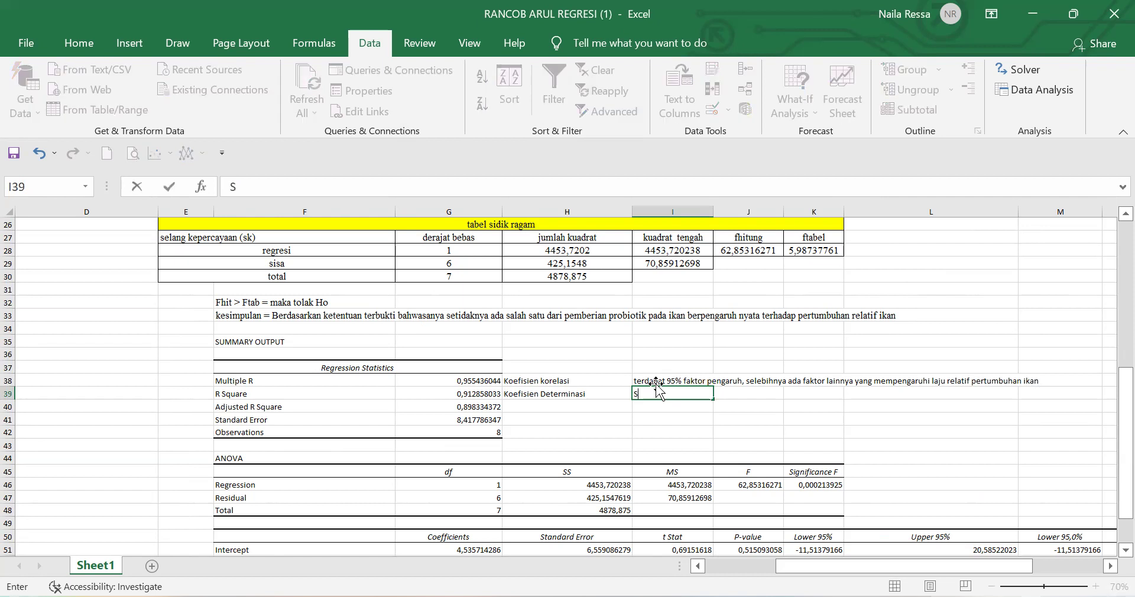
text(angat berpen)
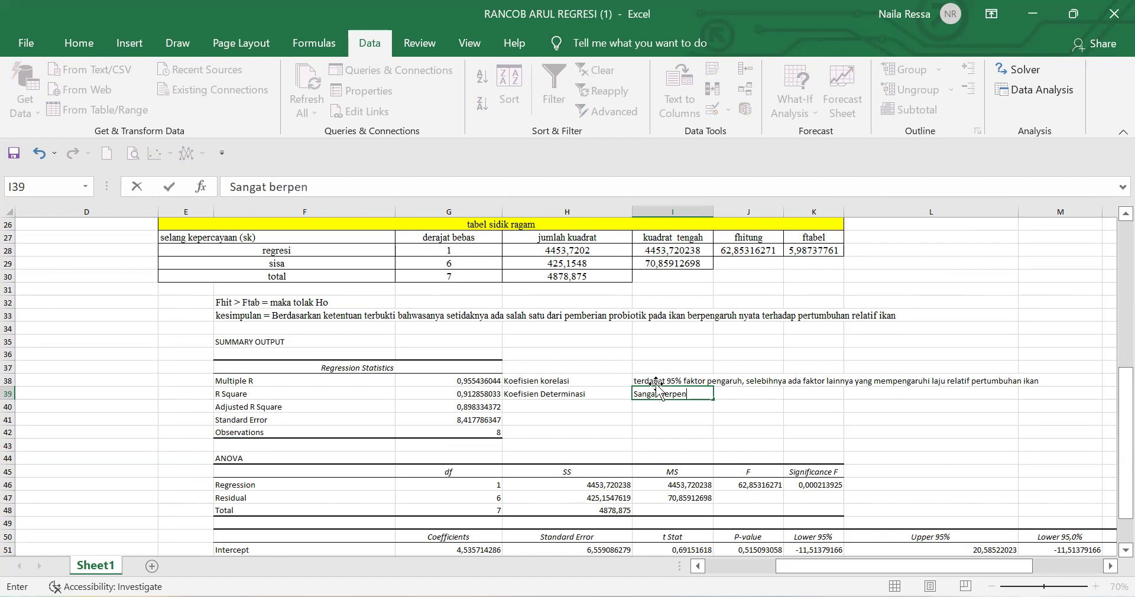
text(garuh atau sangat berpengaruh nyata)
key(Return)
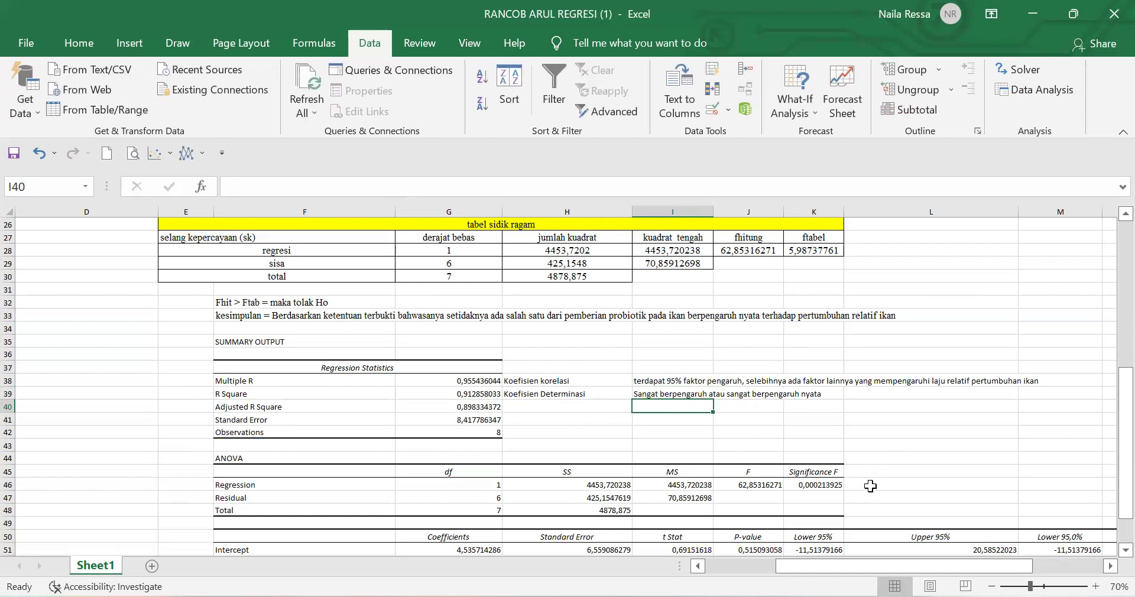
- Enter "< 0,05 ada pengaruh x terhadap y" in cell L46 beside the Significance F value
click(866, 486)
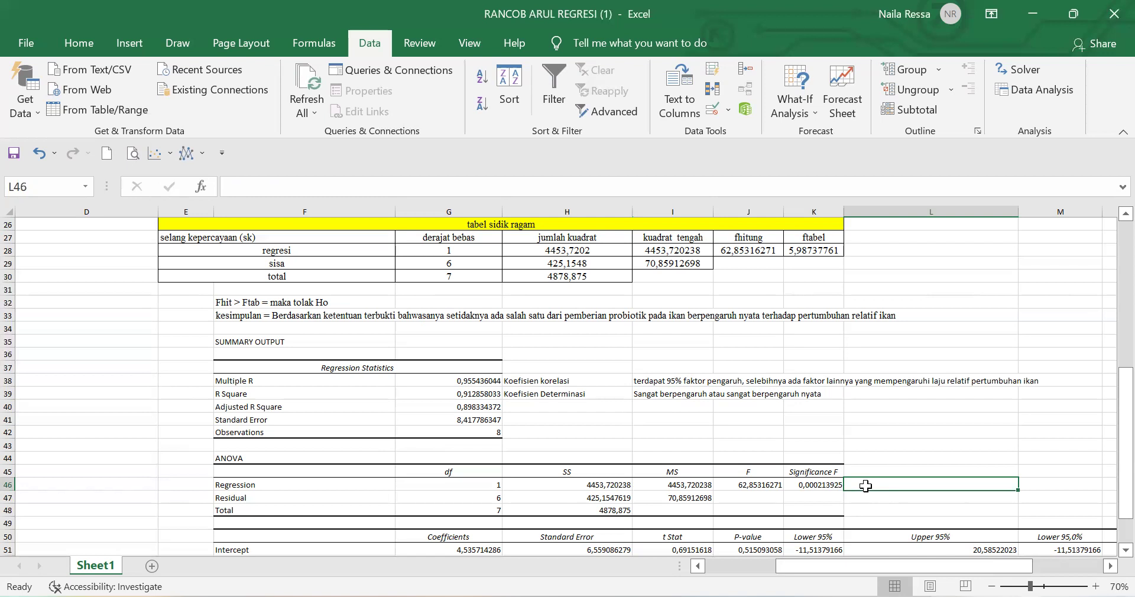
text(<)
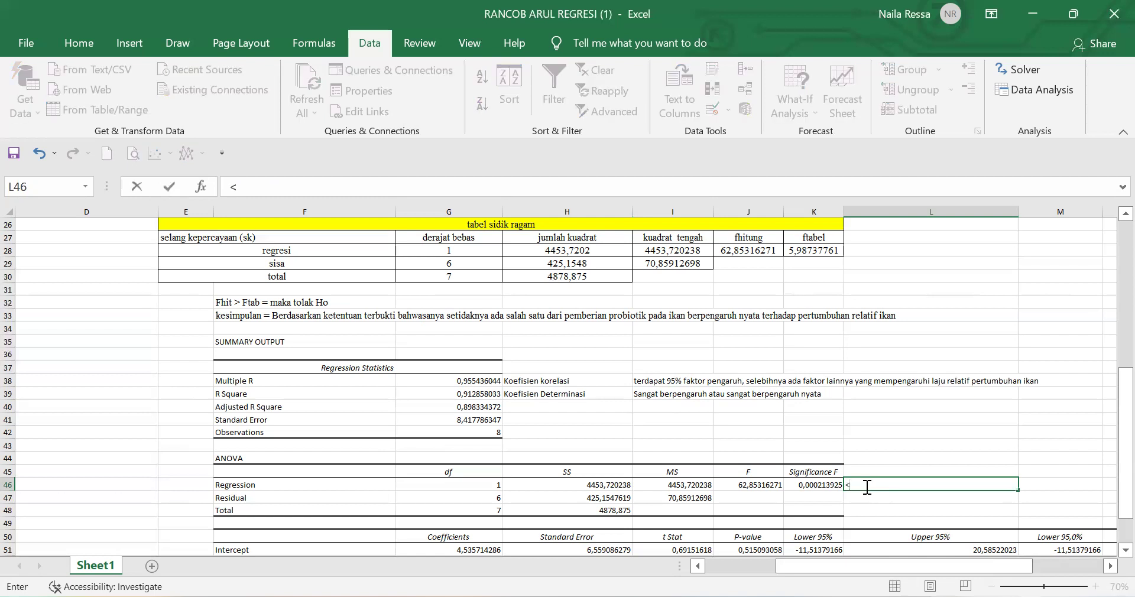
text( 0,05 ada )
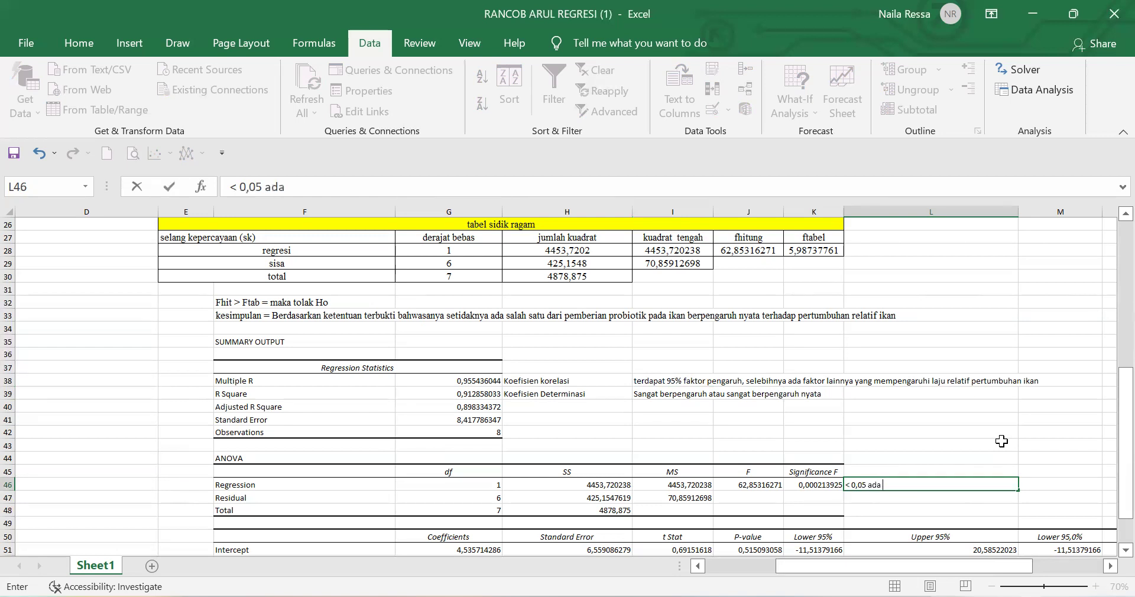
text(pengaruh dari x)
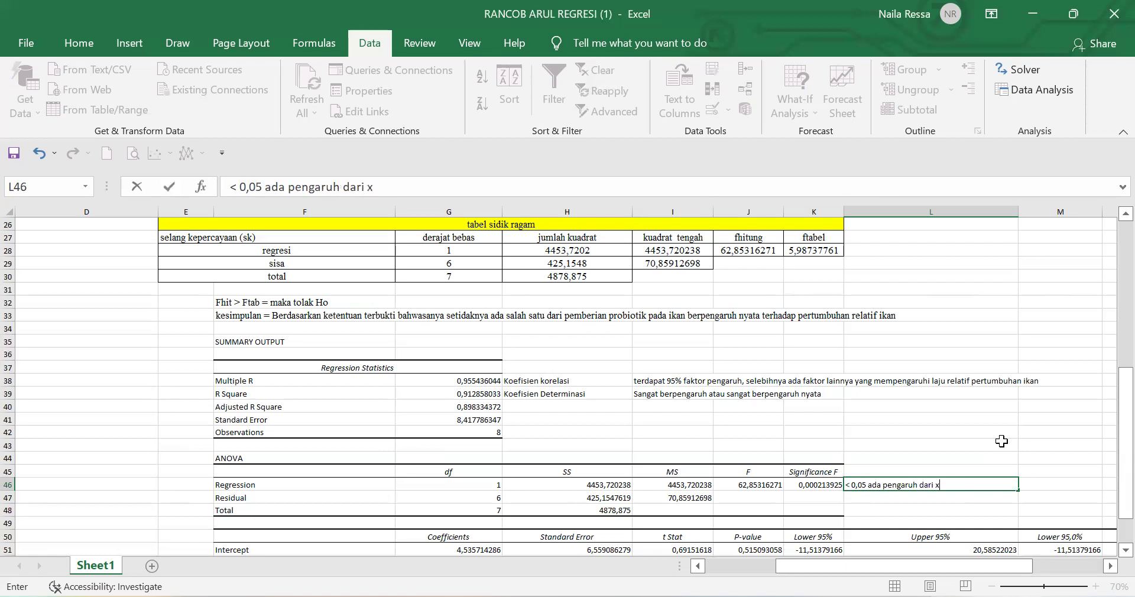
key(BackSpace)
key(BackSpace)
key(BackSpace)
key(BackSpace)
key(BackSpace)
key(BackSpace)
text(x terhadap y)
key(Return)
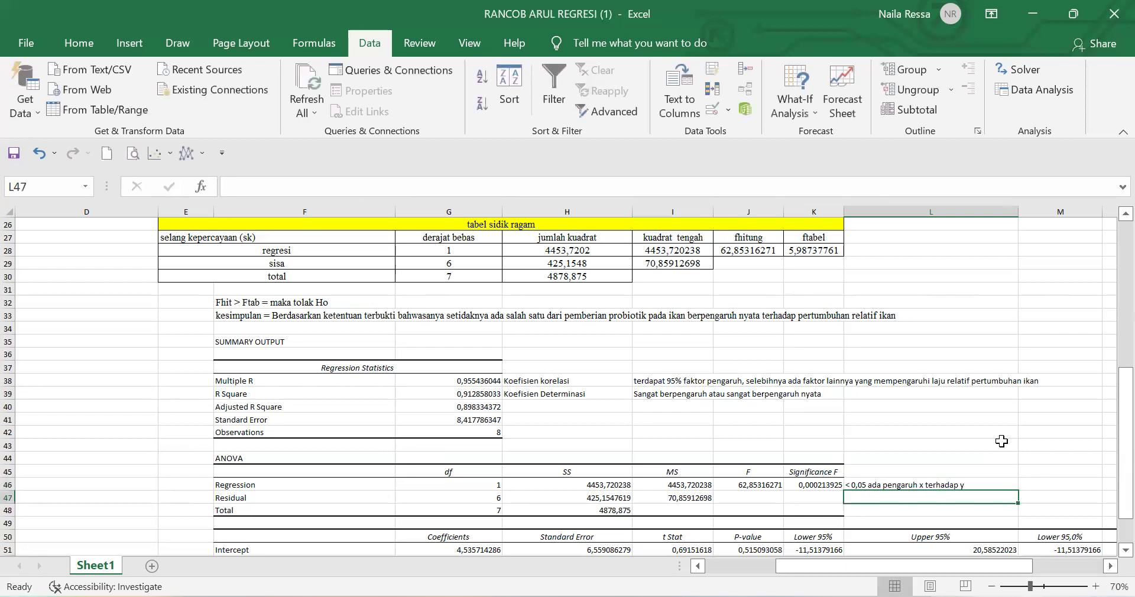
- Highlight the significance note in cell L46 with a yellow fill
click(876, 485)
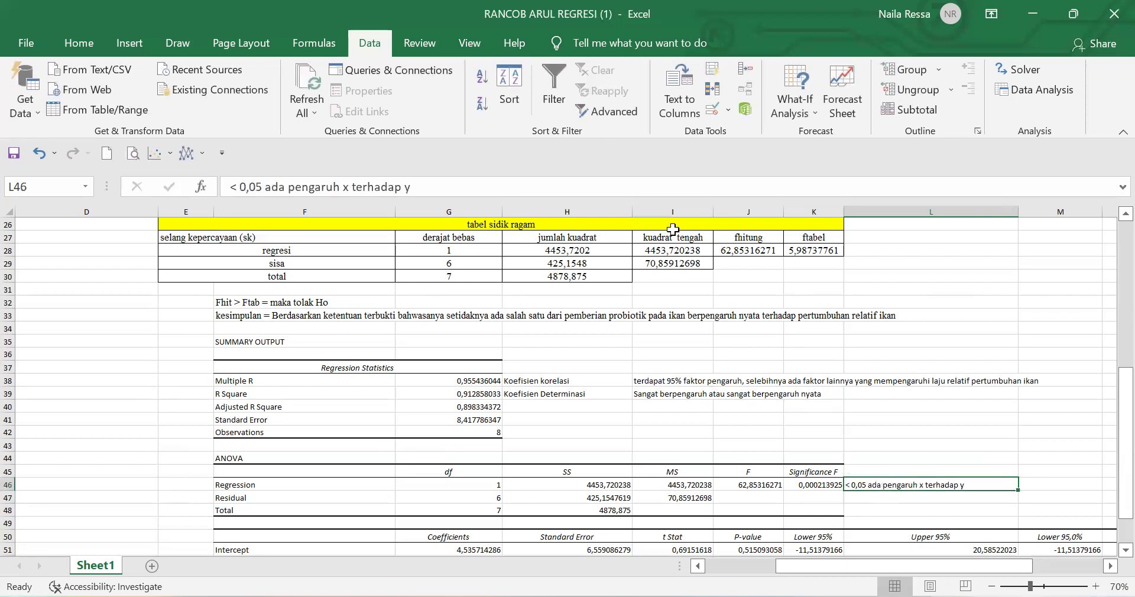
click(83, 43)
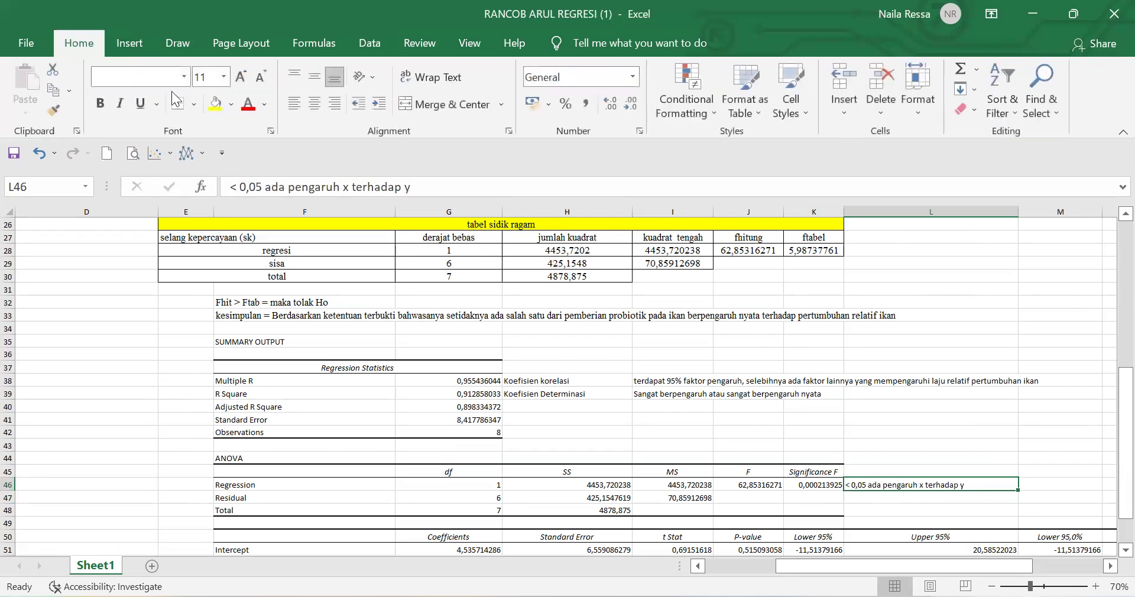
click(215, 104)
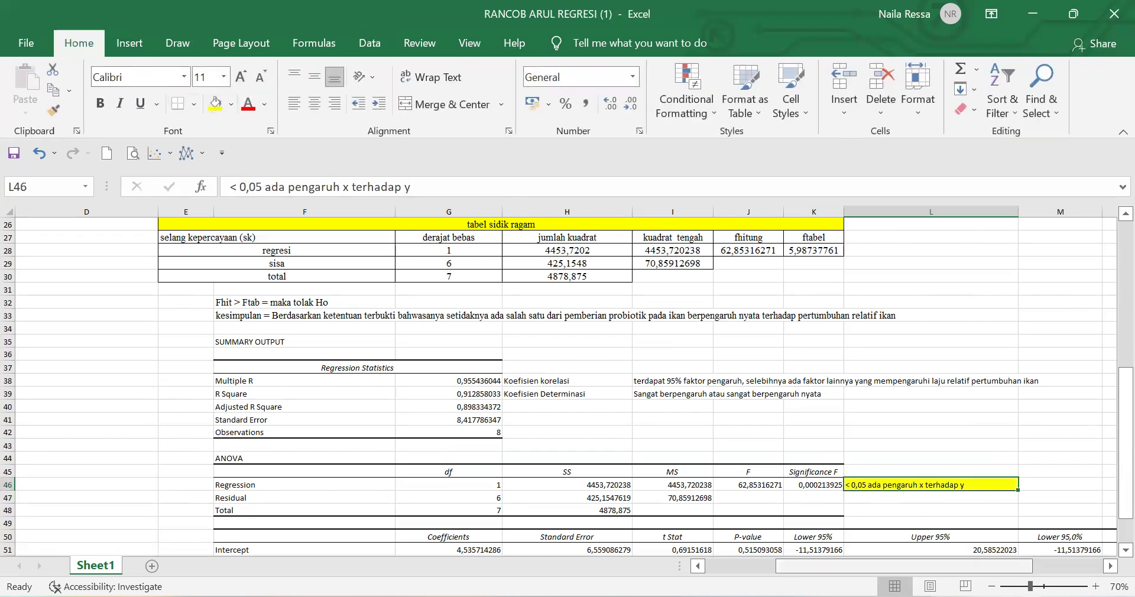
- Insert an empty scatter chart from blank cell B28 and place it below the persamaan regresi linear sederhana box
drag(1023, 566, 952, 567)
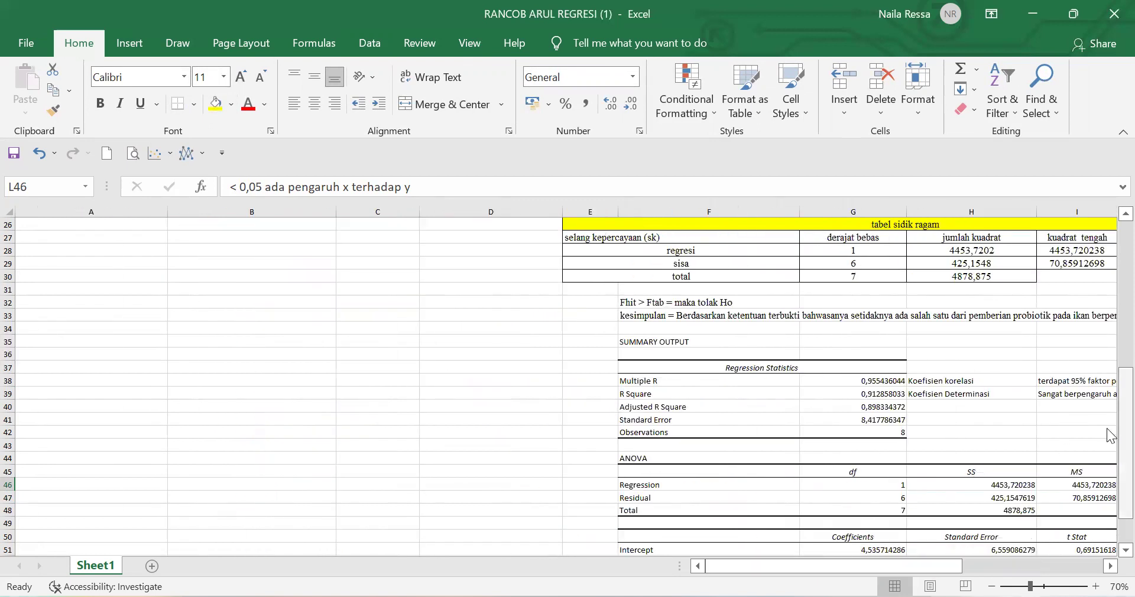
drag(1111, 411, 1111, 349)
click(288, 394)
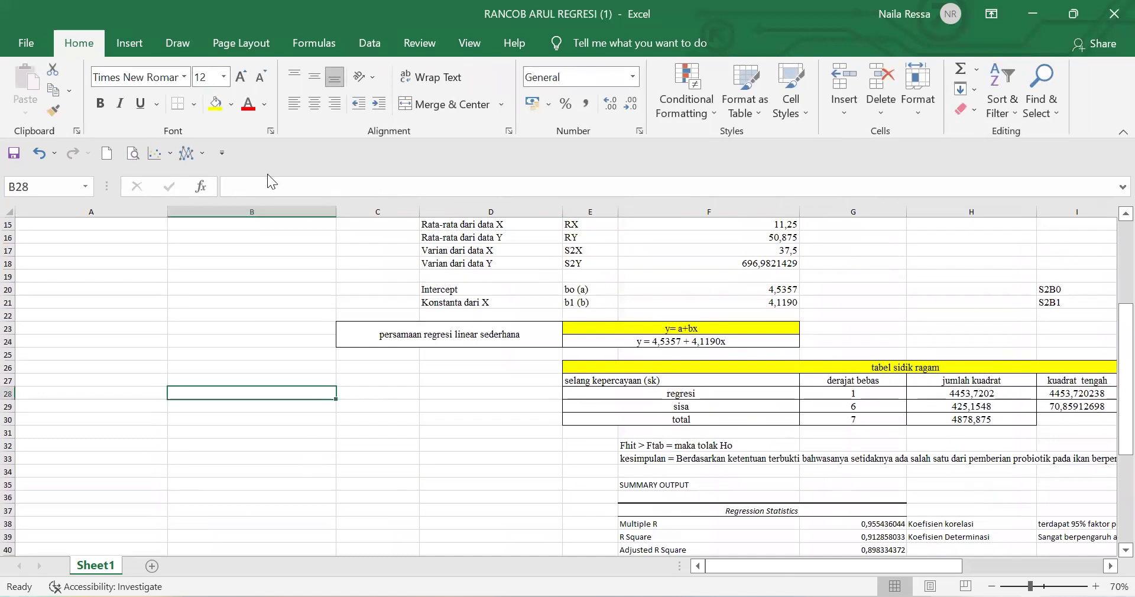
click(143, 43)
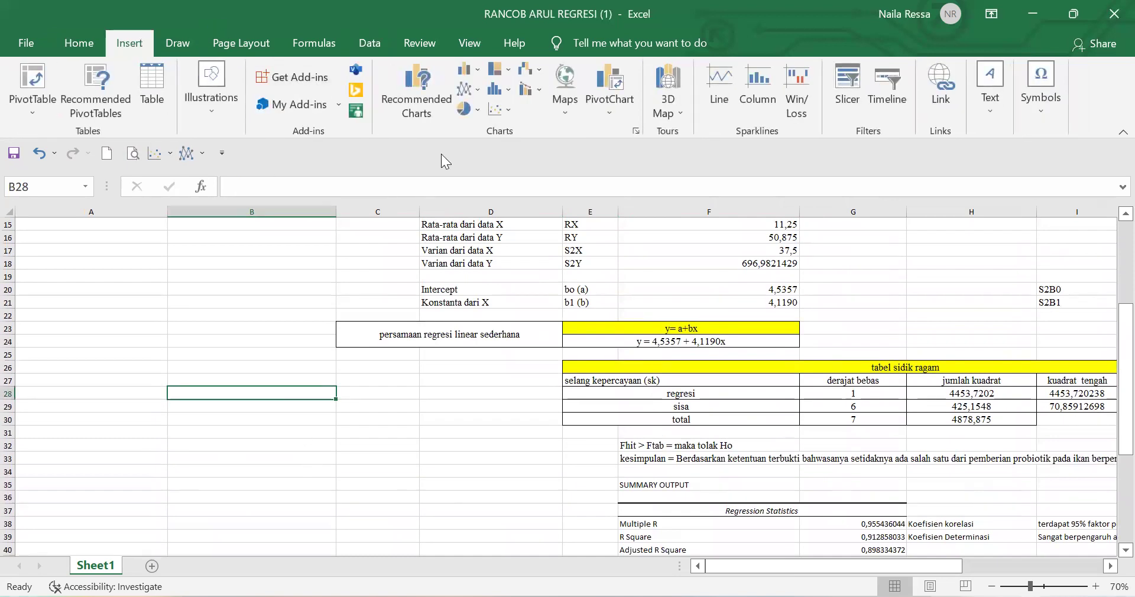
click(507, 114)
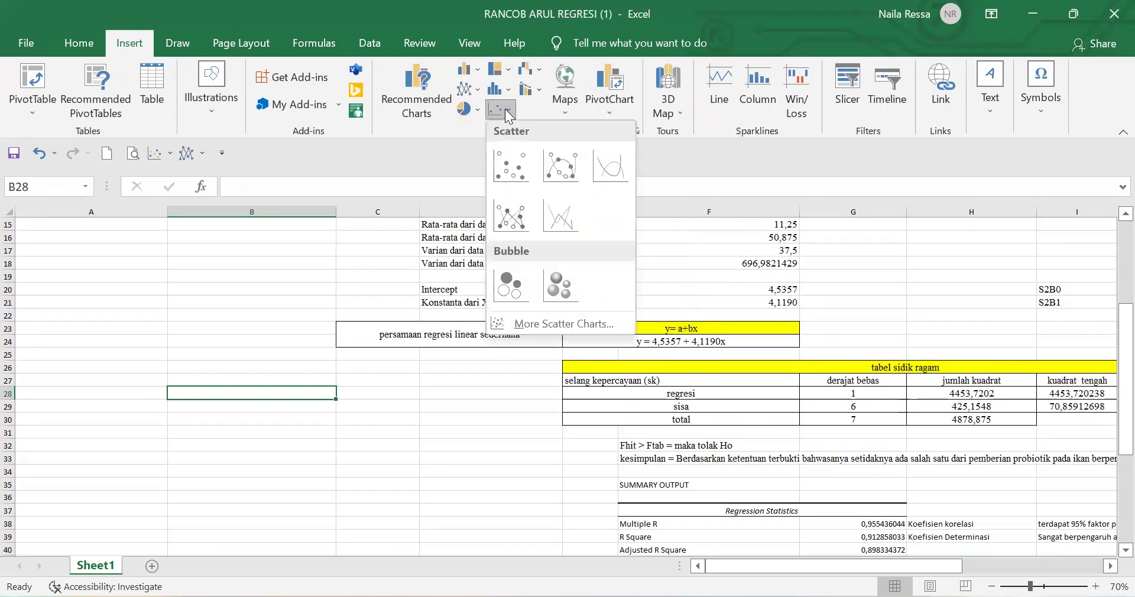
drag(542, 370, 319, 424)
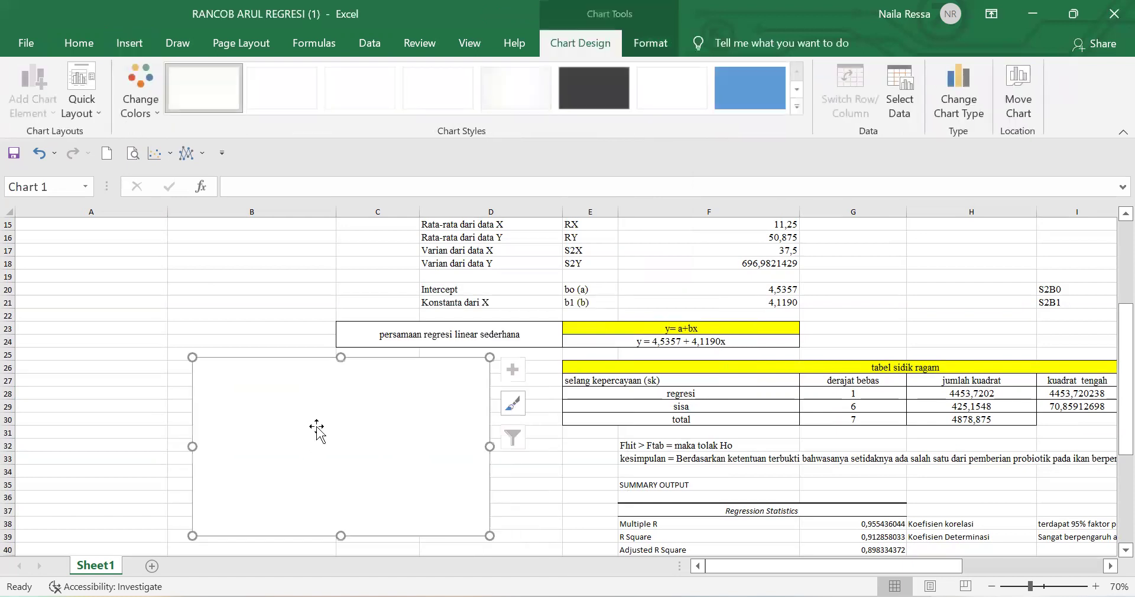
- Add a data series to the empty scatter chart with its X values taken from Sheet1 range B2:B10
right_click(423, 400)
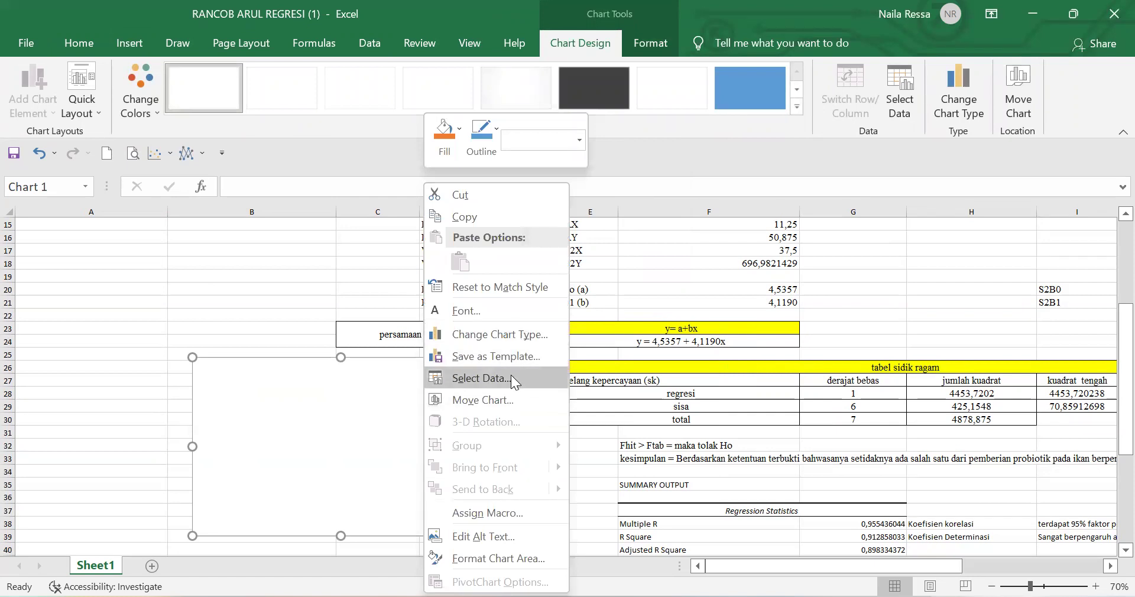
key(Return)
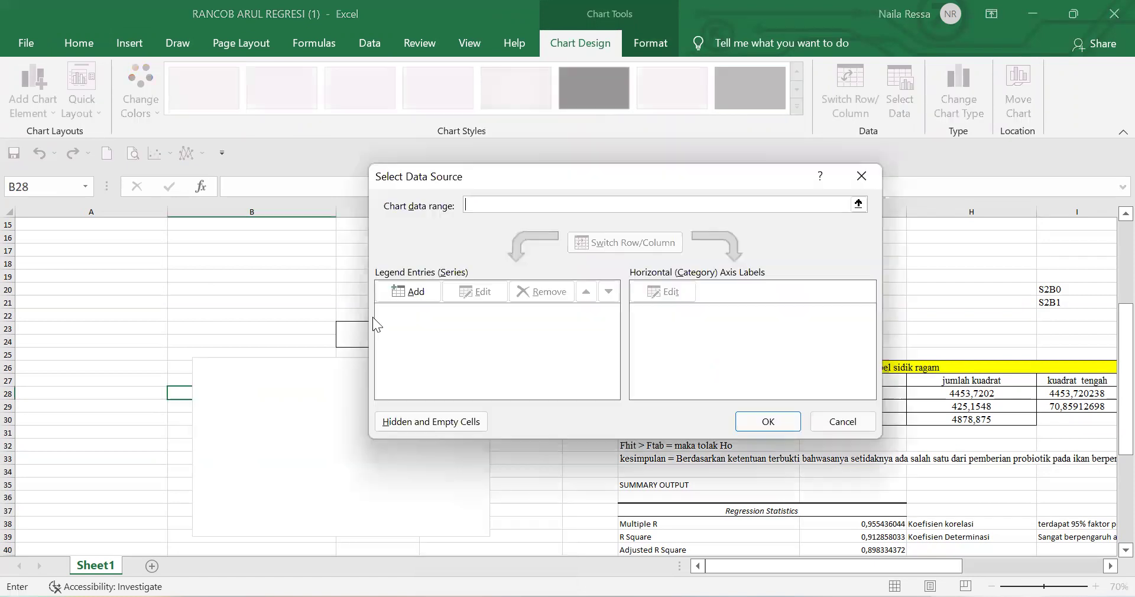
click(422, 299)
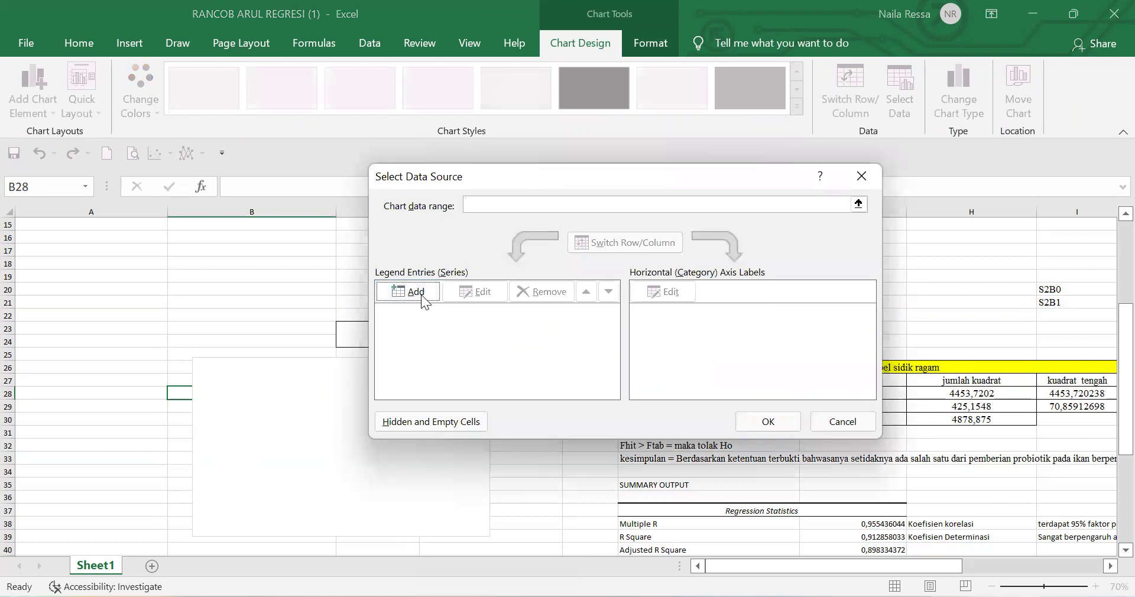
click(423, 299)
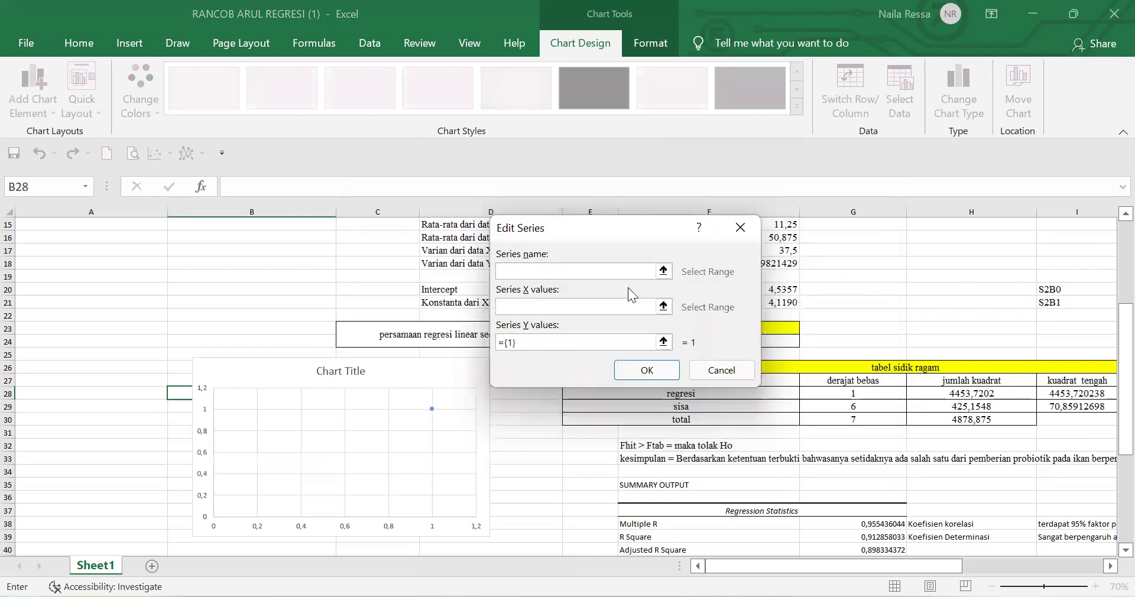
click(663, 306)
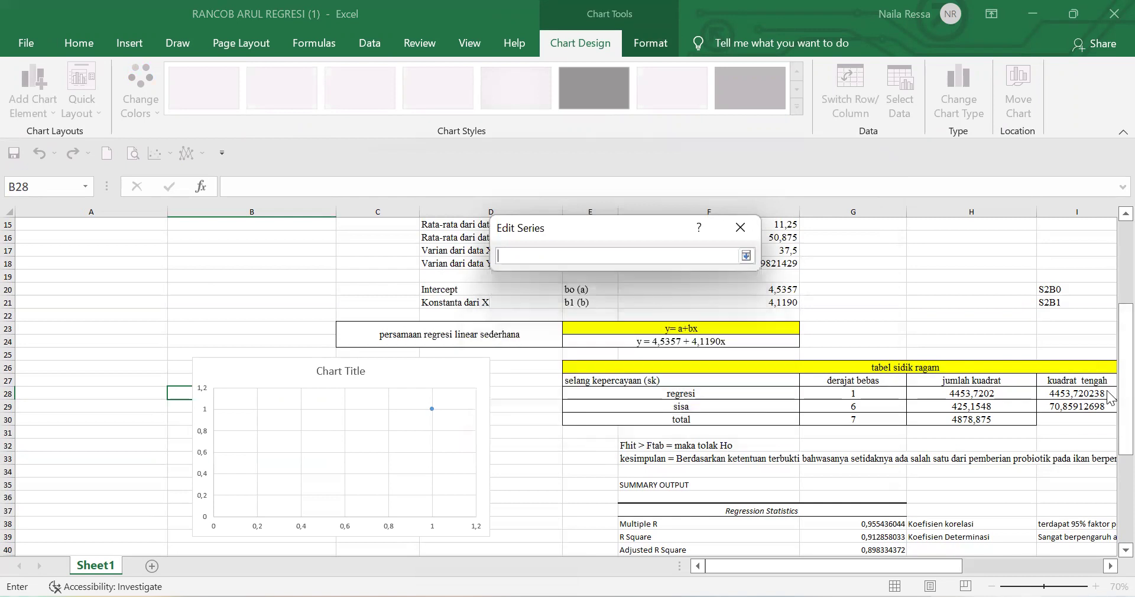
drag(1111, 330, 1111, 222)
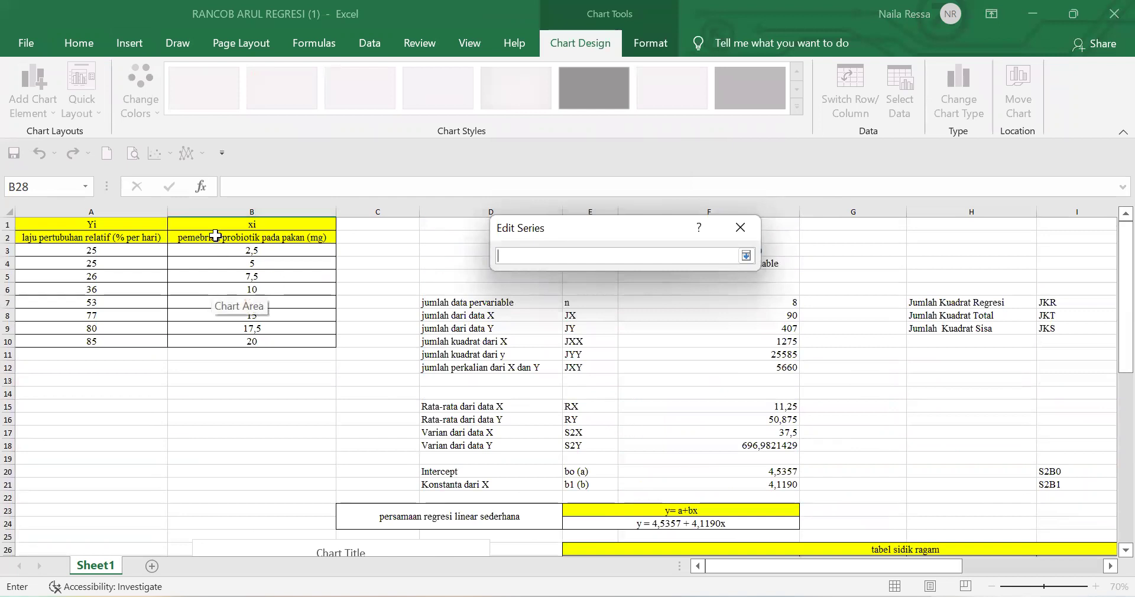
drag(214, 238, 254, 341)
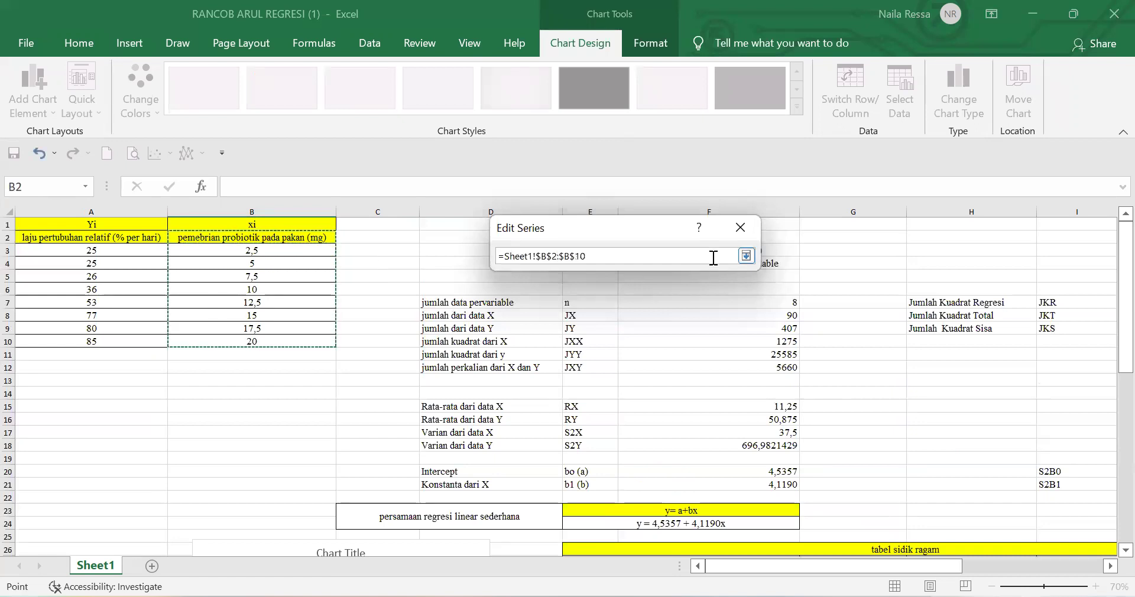
click(746, 256)
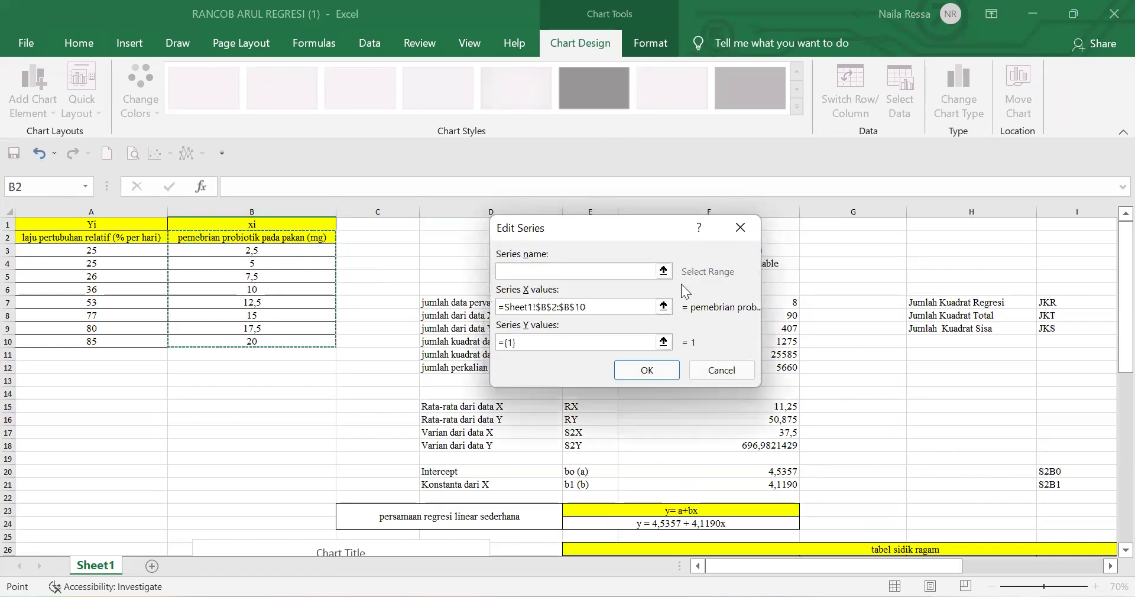
- Set the new series' Y values to Sheet1 range A2:A10 and apply the chart's data source
click(663, 342)
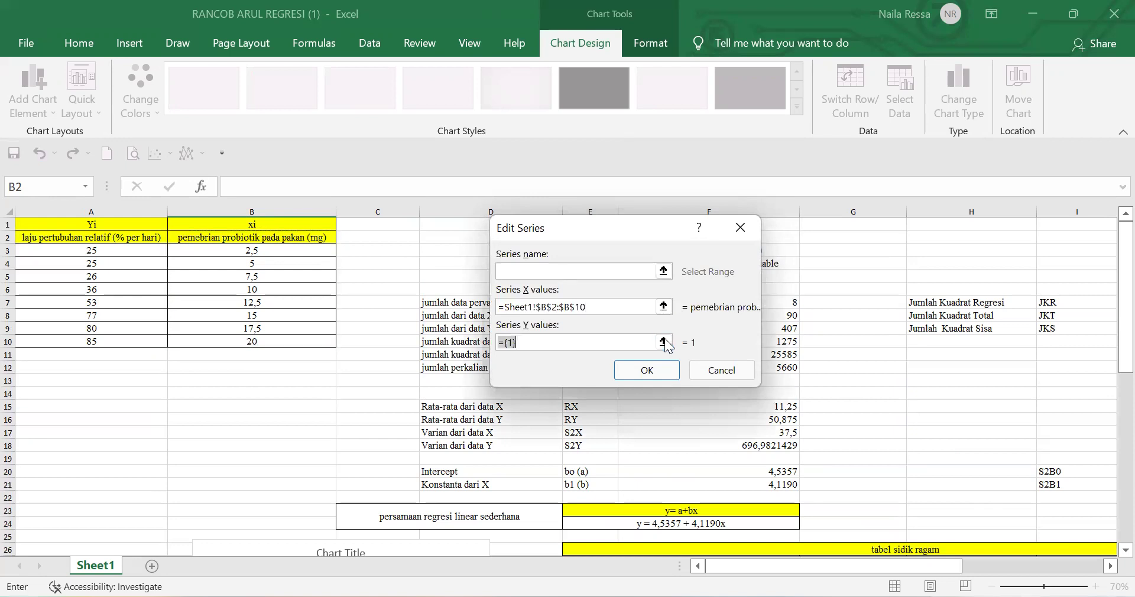
drag(111, 242, 112, 253)
drag(120, 324, 122, 338)
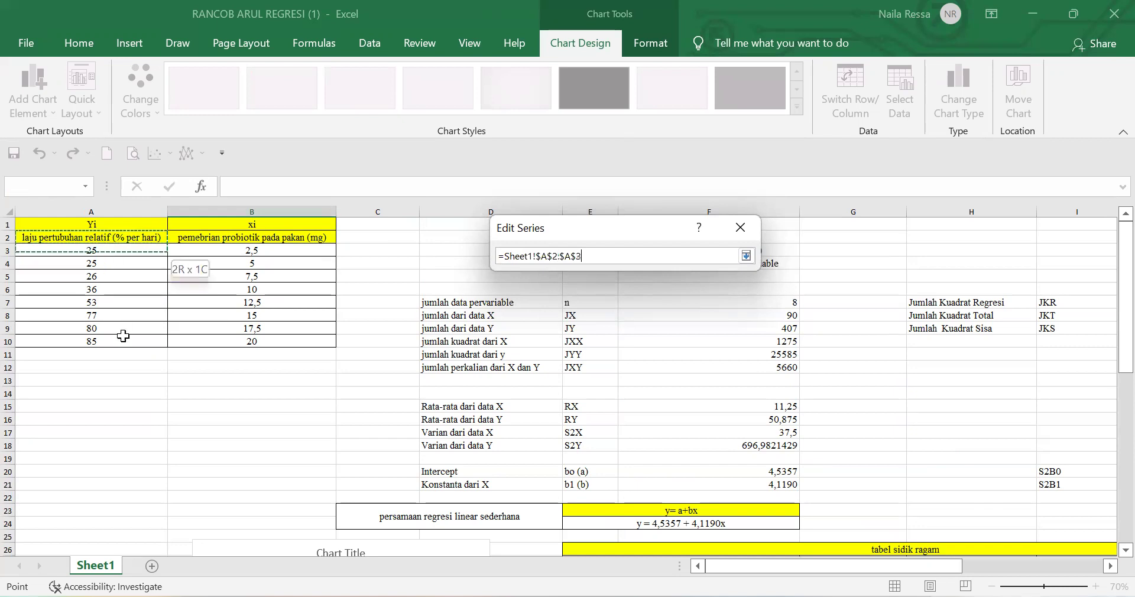
click(752, 255)
click(660, 373)
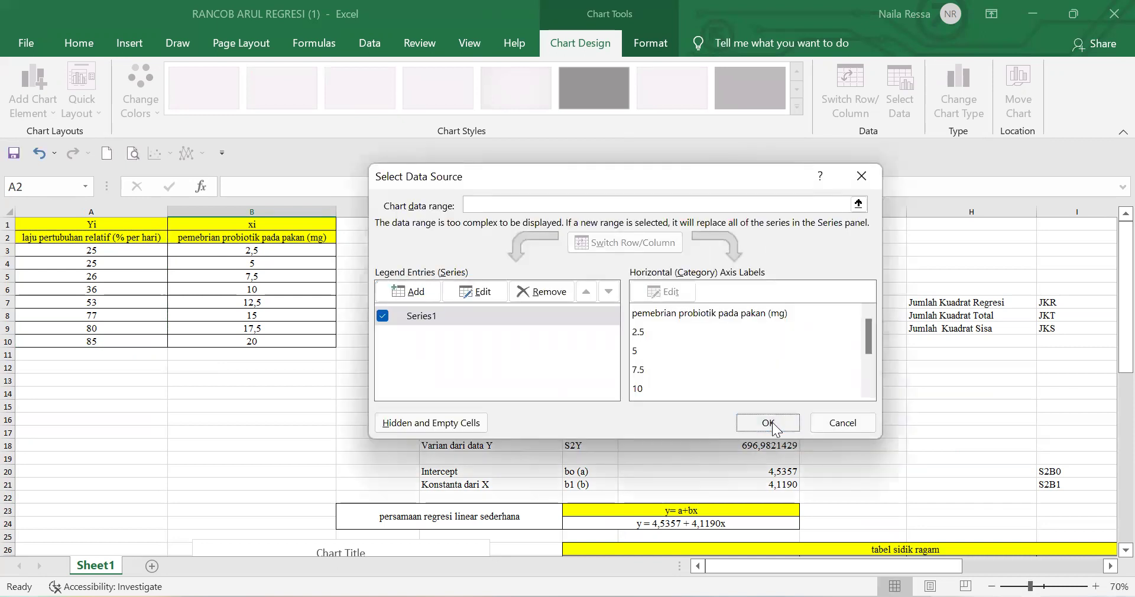
click(768, 423)
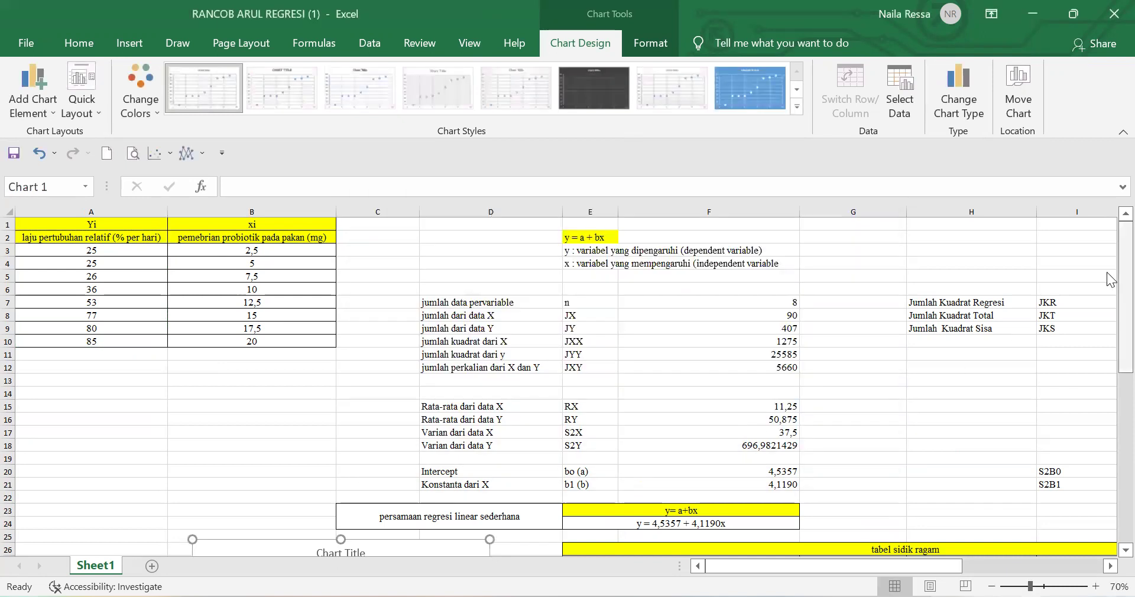
- Nudge the scatter chart slightly to the right and delete both its horizontal and vertical gridlines
drag(1109, 280, 1109, 350)
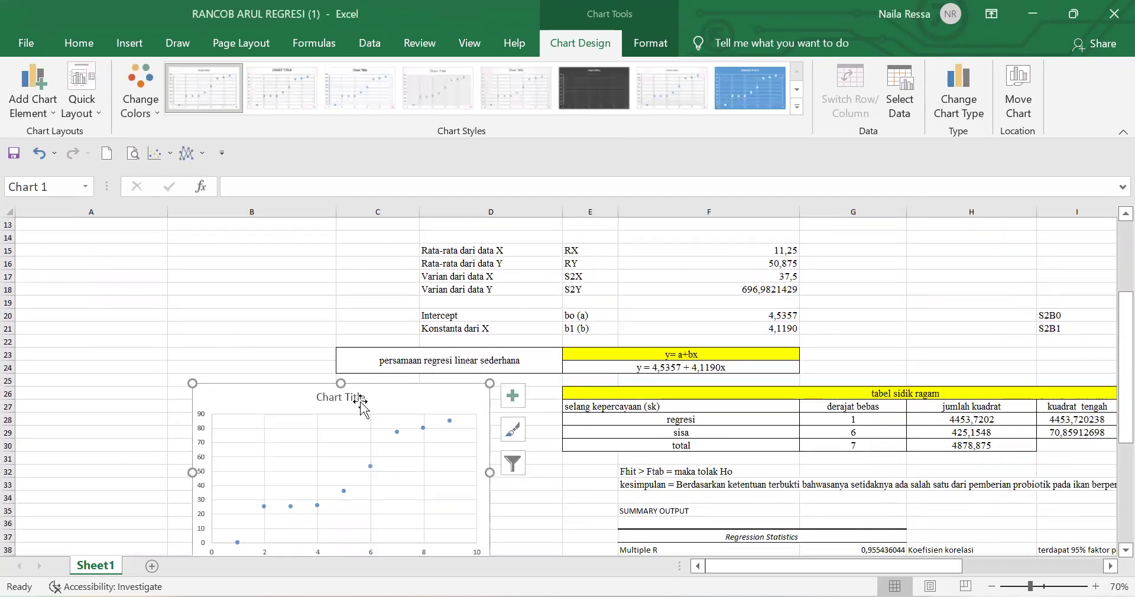
mouse_move(392, 401)
mouse_down()
mouse_move(355, 402)
mouse_move(357, 417)
mouse_move(412, 407)
mouse_up()
drag(1112, 328, 1110, 408)
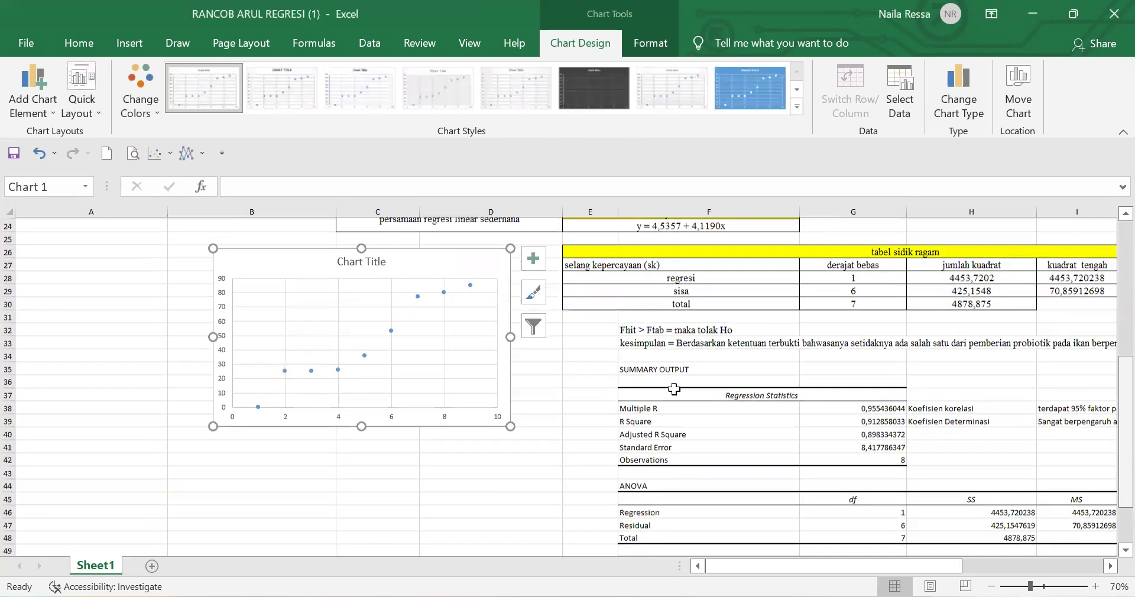
click(441, 318)
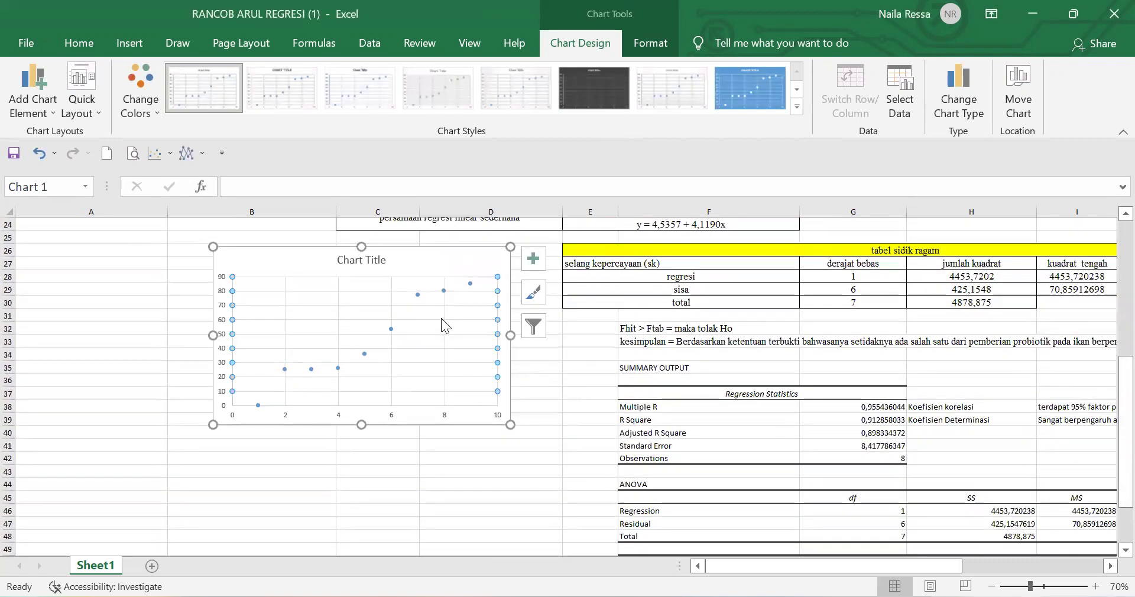
right_click(441, 318)
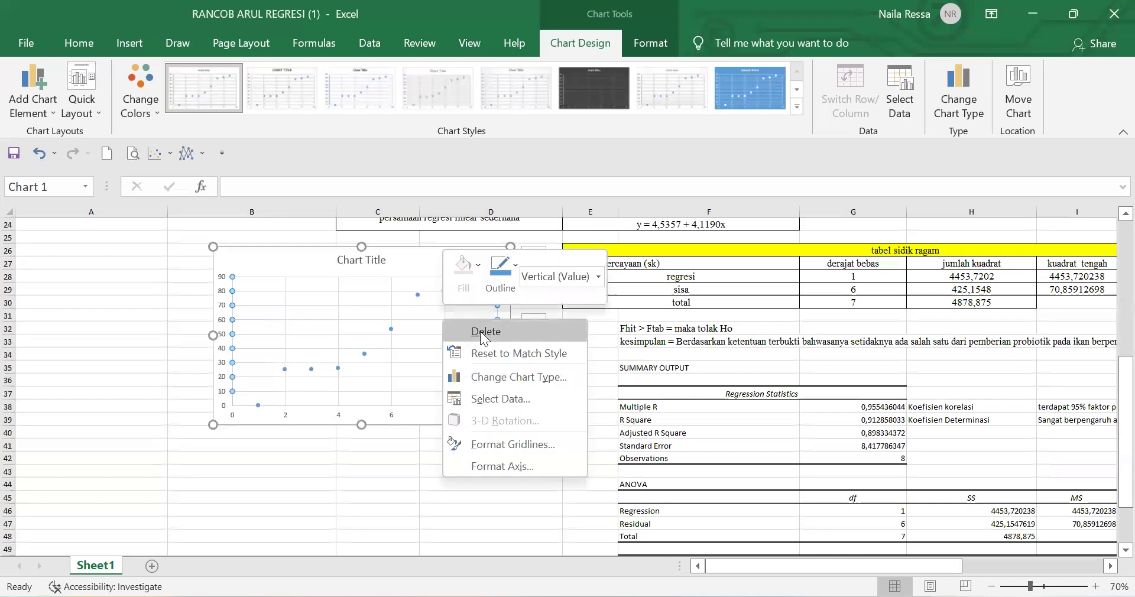
click(480, 330)
click(444, 329)
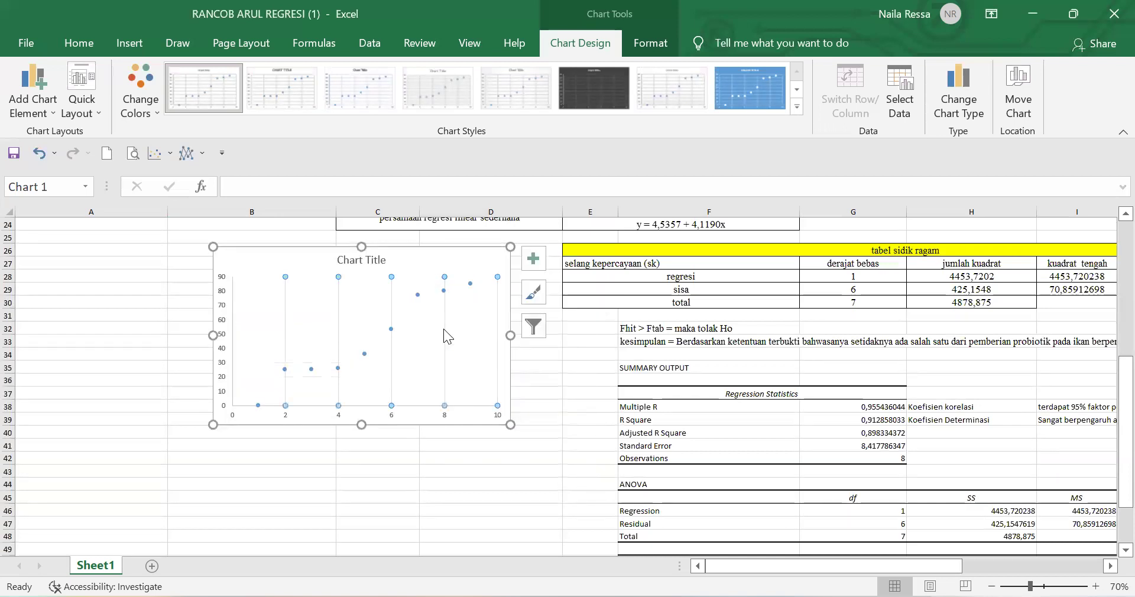
right_click(445, 332)
click(472, 337)
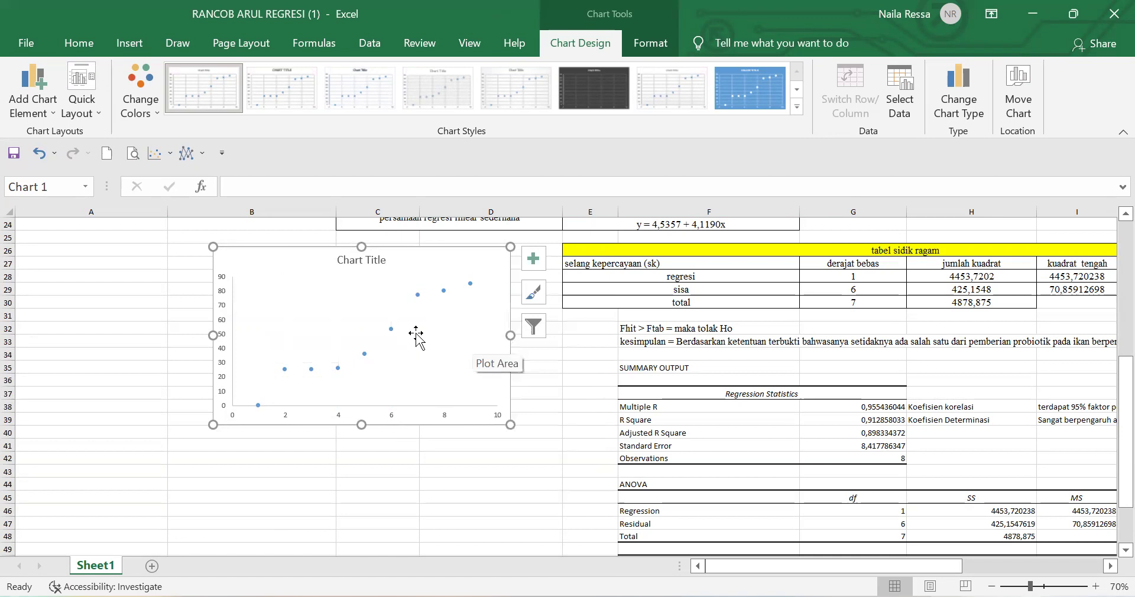
- Add a linear trendline to the scatter chart's data series
click(470, 284)
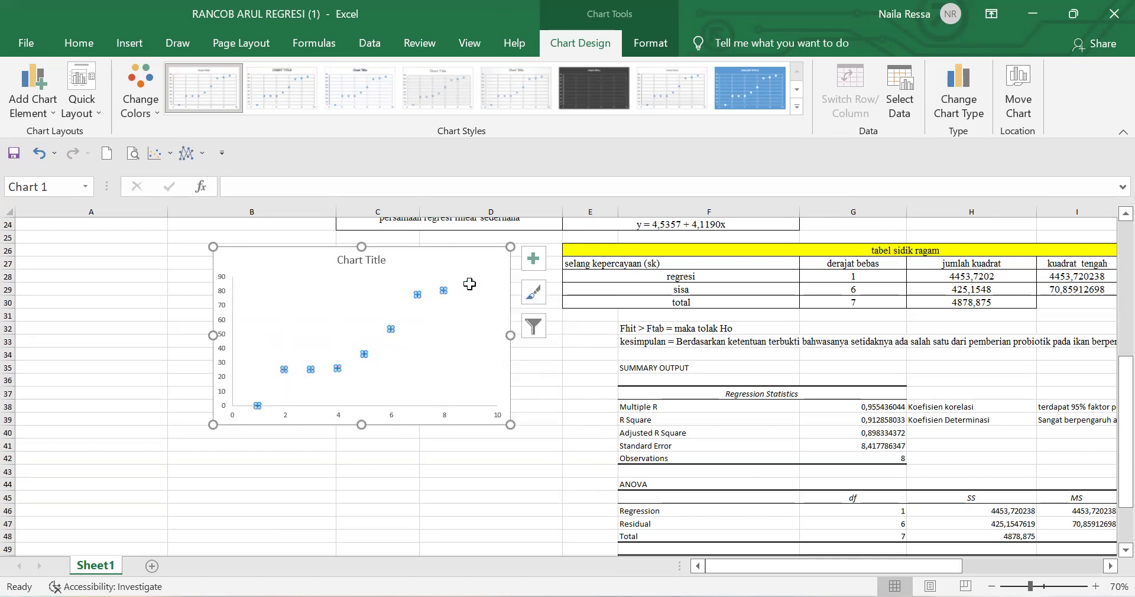
right_click(470, 284)
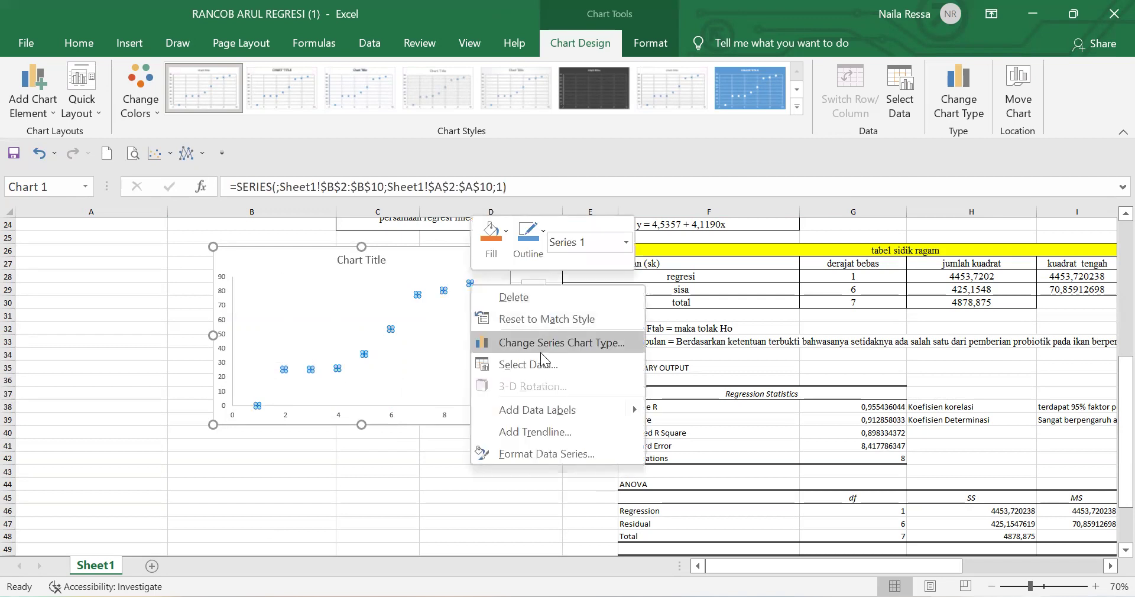
click(565, 432)
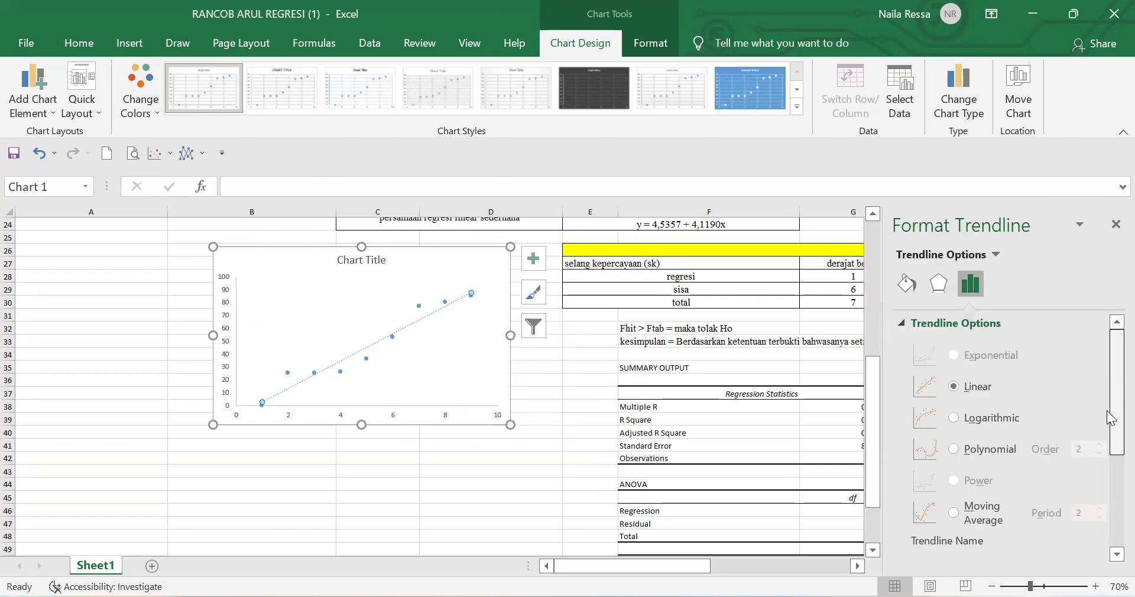
- Display the trendline's equation and R-squared value on the chart and move their label to the empty area above the trendline
scroll(1110, 394, down, 5)
scroll(1111, 393, up, 5)
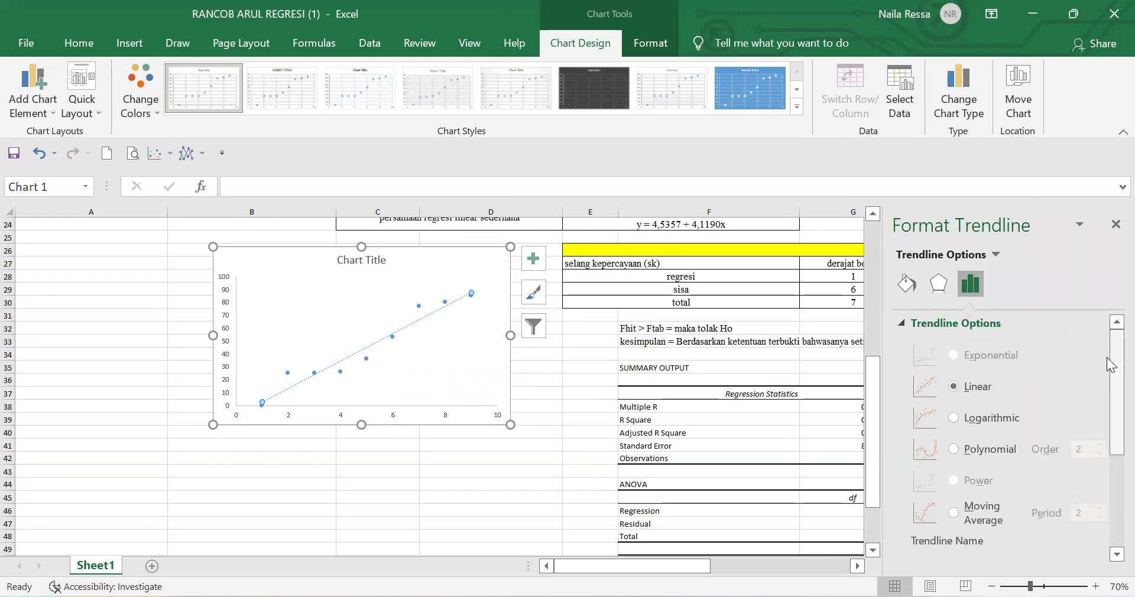
scroll(1108, 359, down, 5)
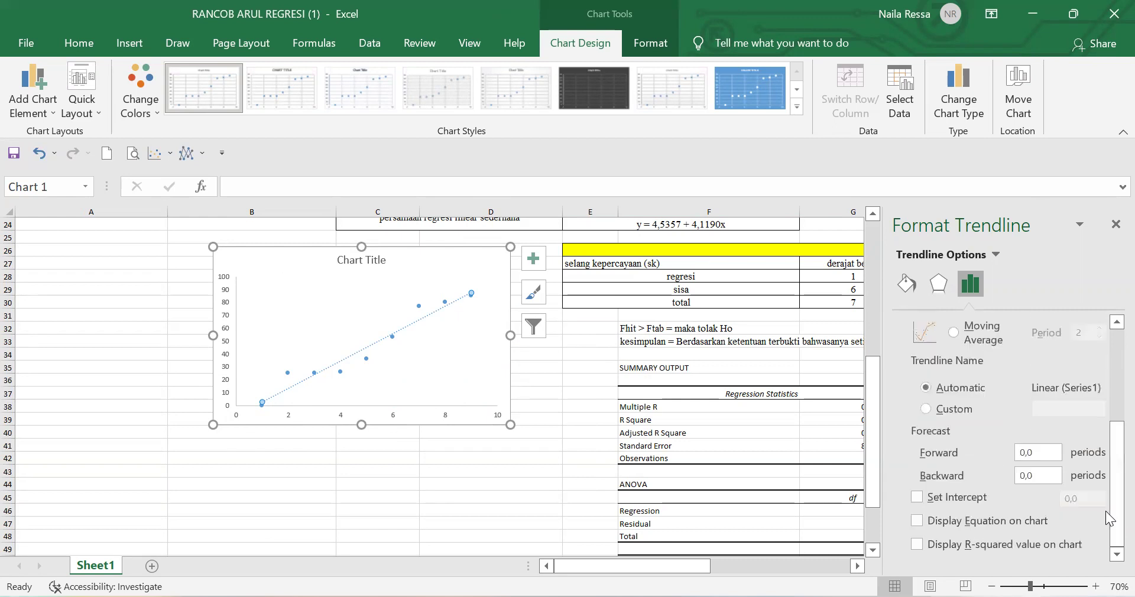
click(918, 520)
click(917, 546)
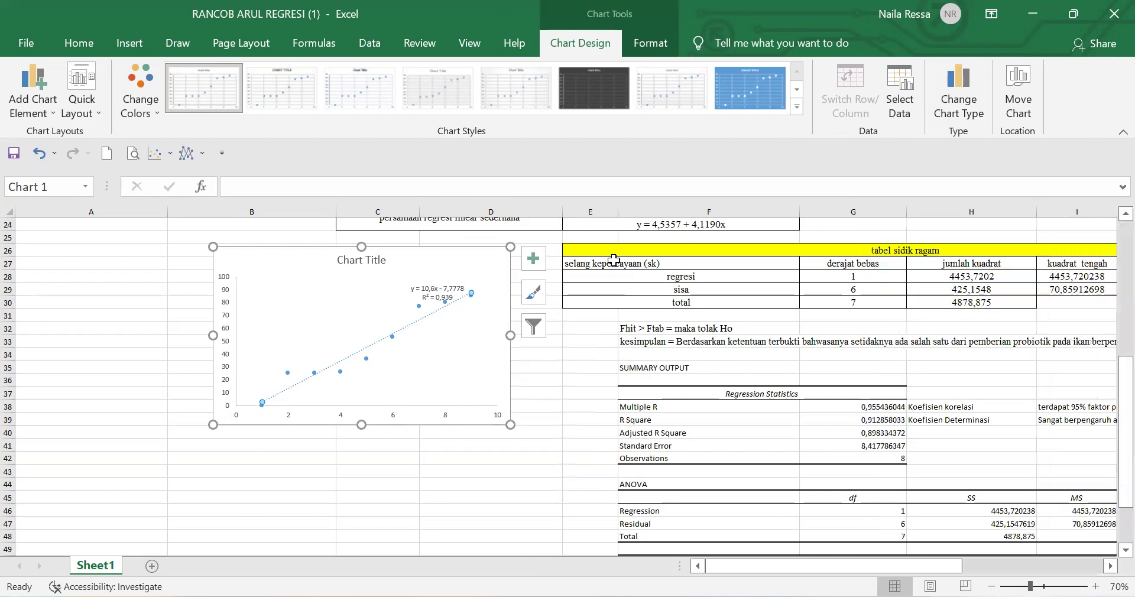
click(437, 290)
drag(432, 282, 342, 288)
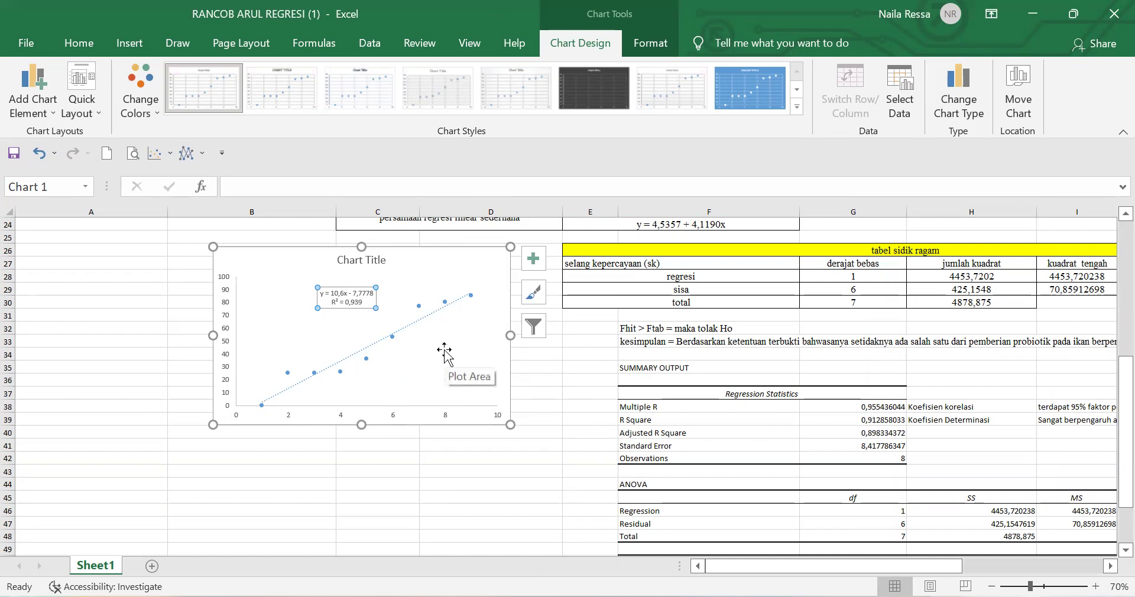
- Replace the chart title with "Hubungan antara probiotik dengan laju pertumbuhan relatif ikan"
click(363, 261)
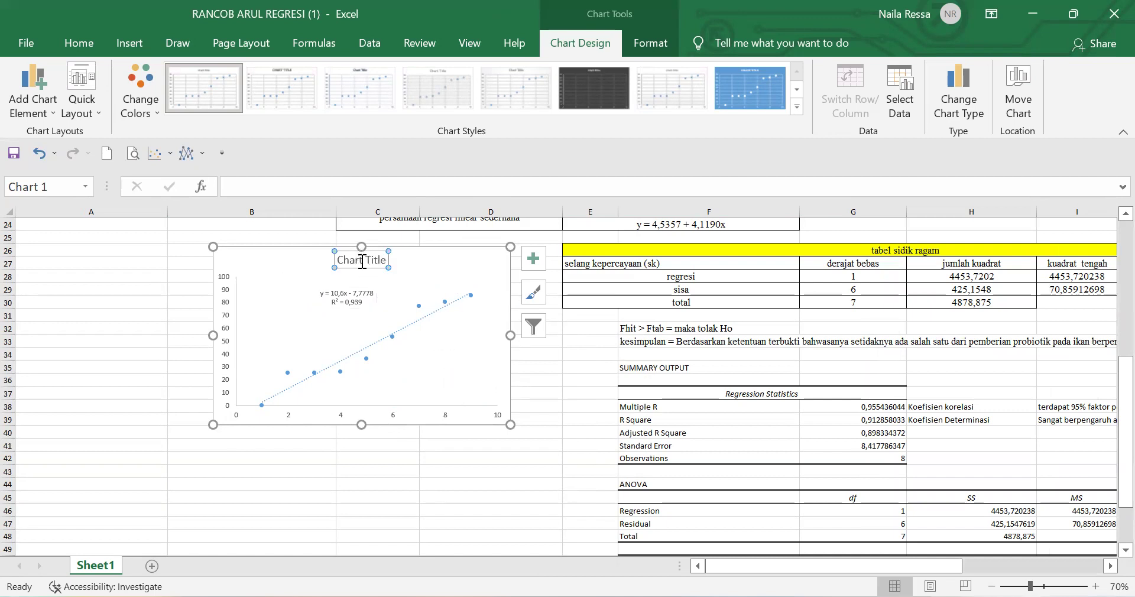
triple_click(353, 259)
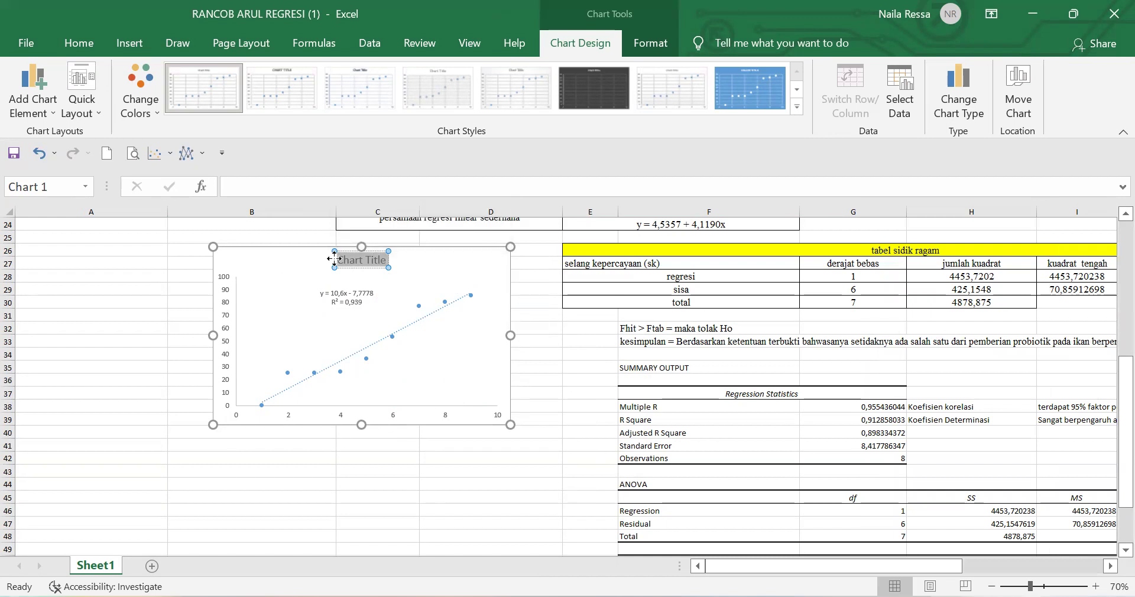
text(Hubun)
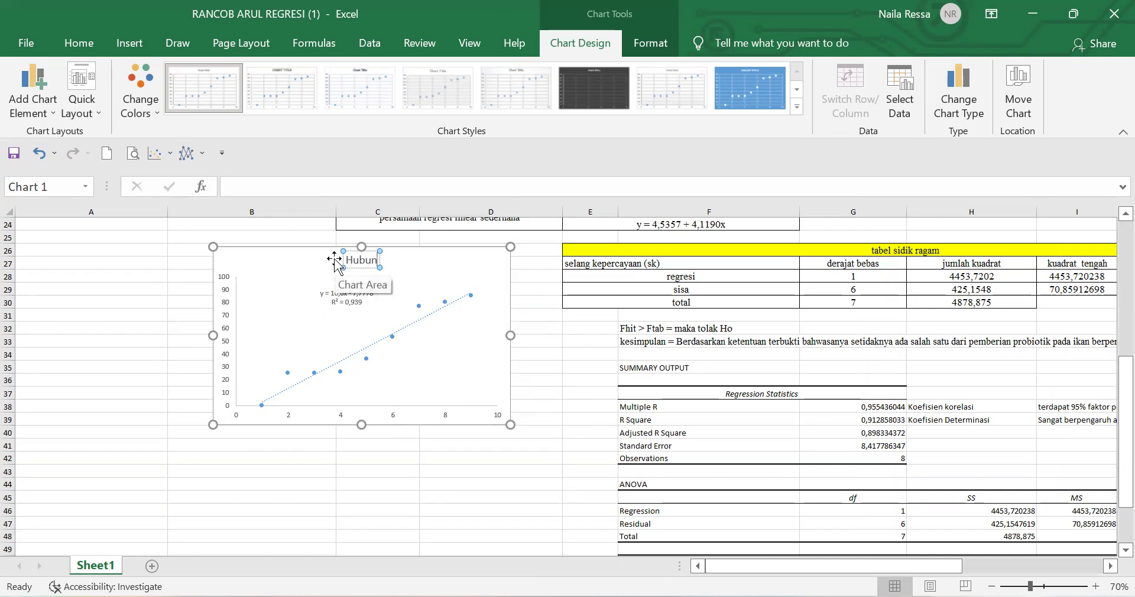
text(gan ant)
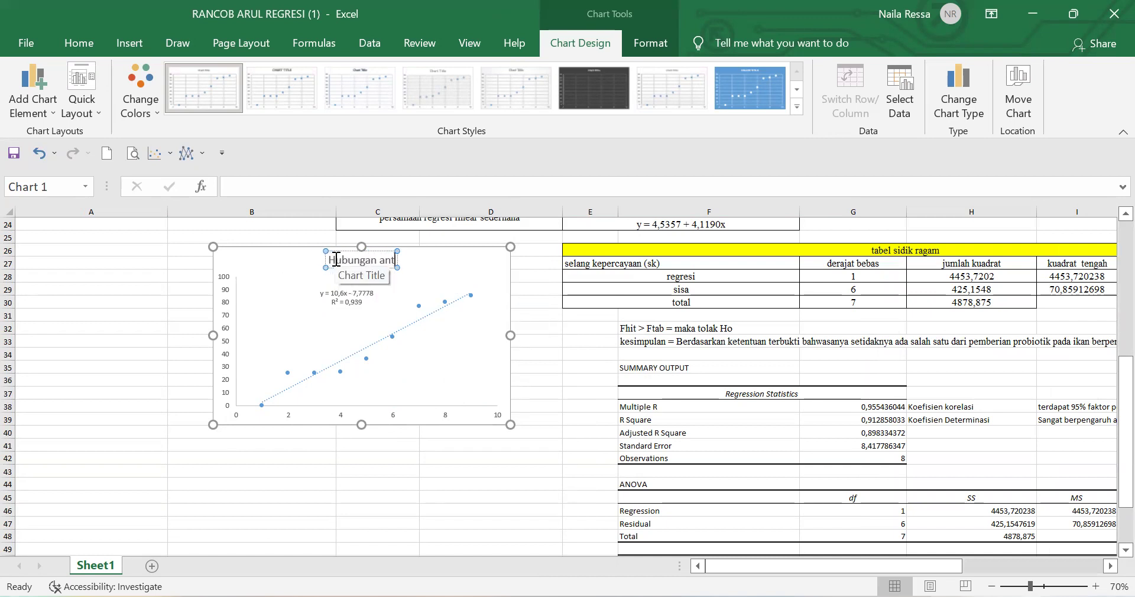
text(ara pro)
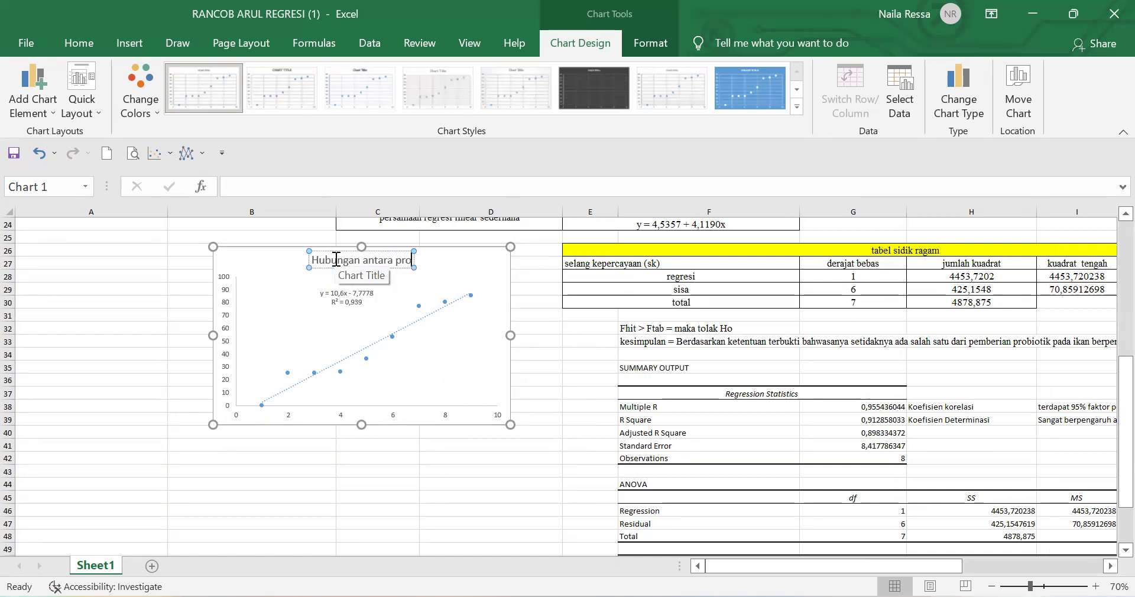
text(biotik)
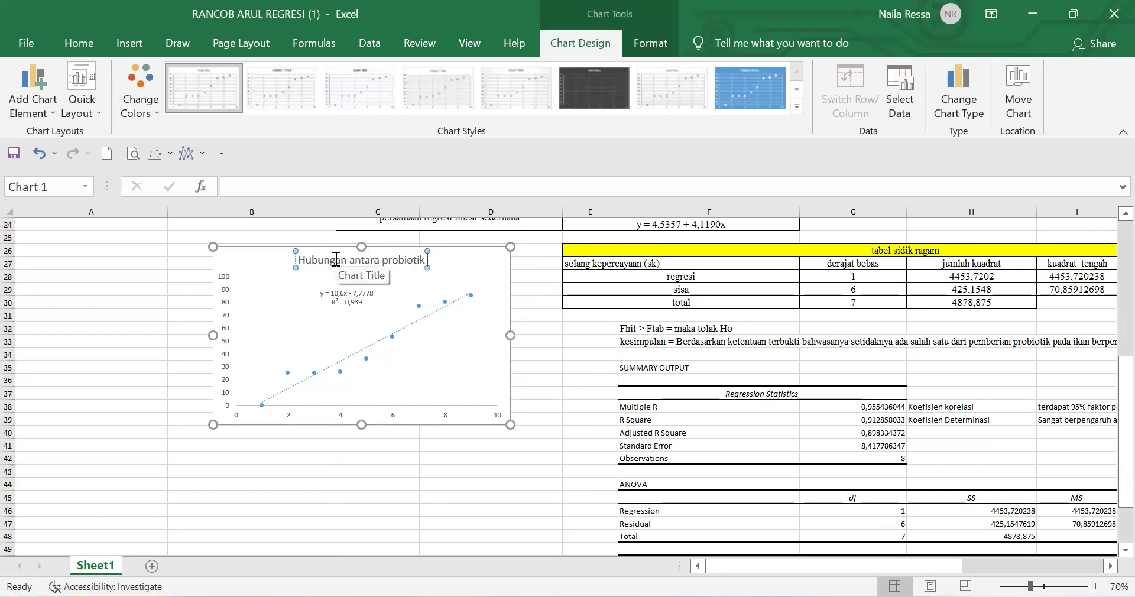
text( dengan)
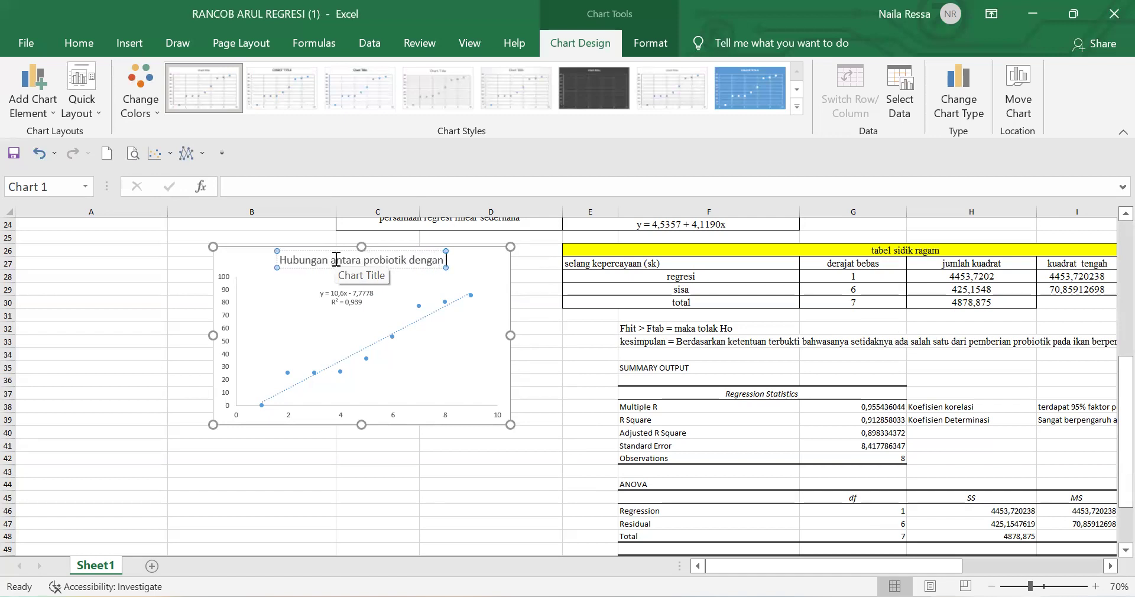
text( l)
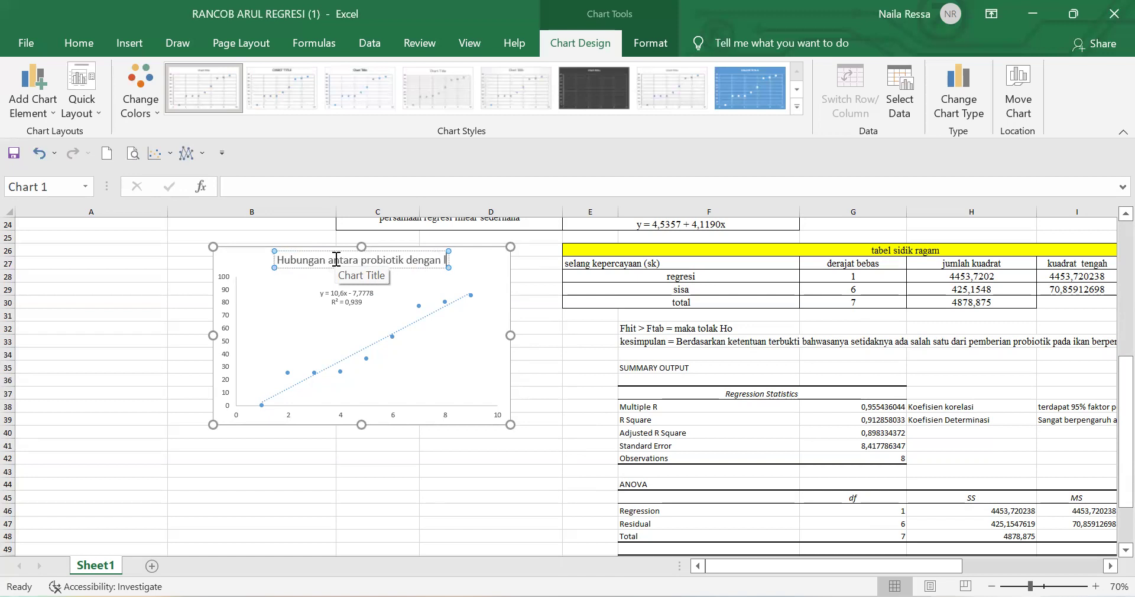
text(aju pe)
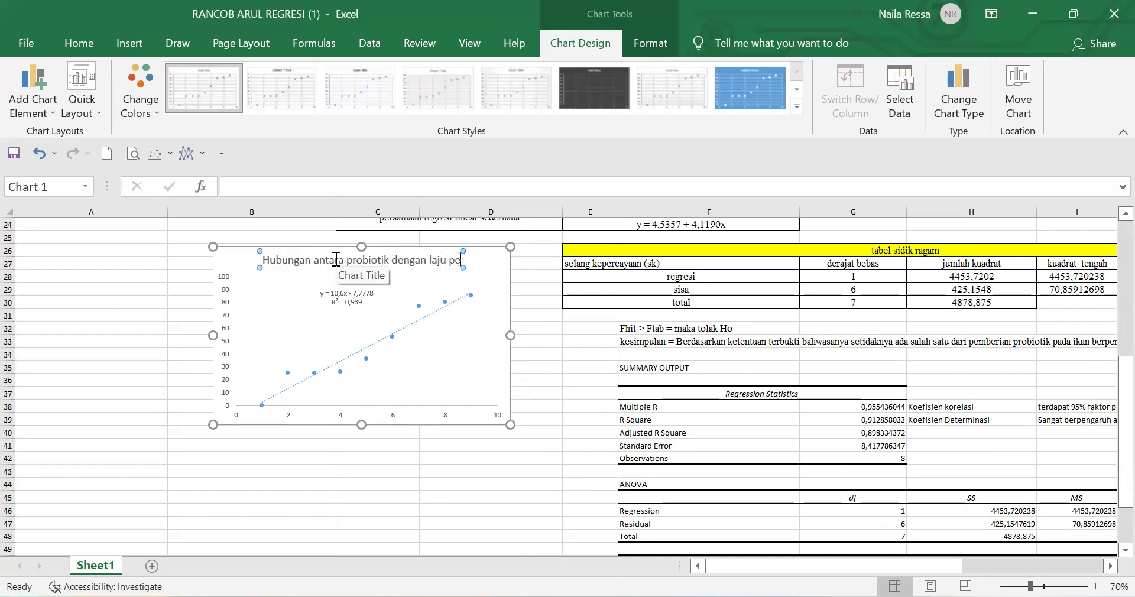
text(rtumbuhan)
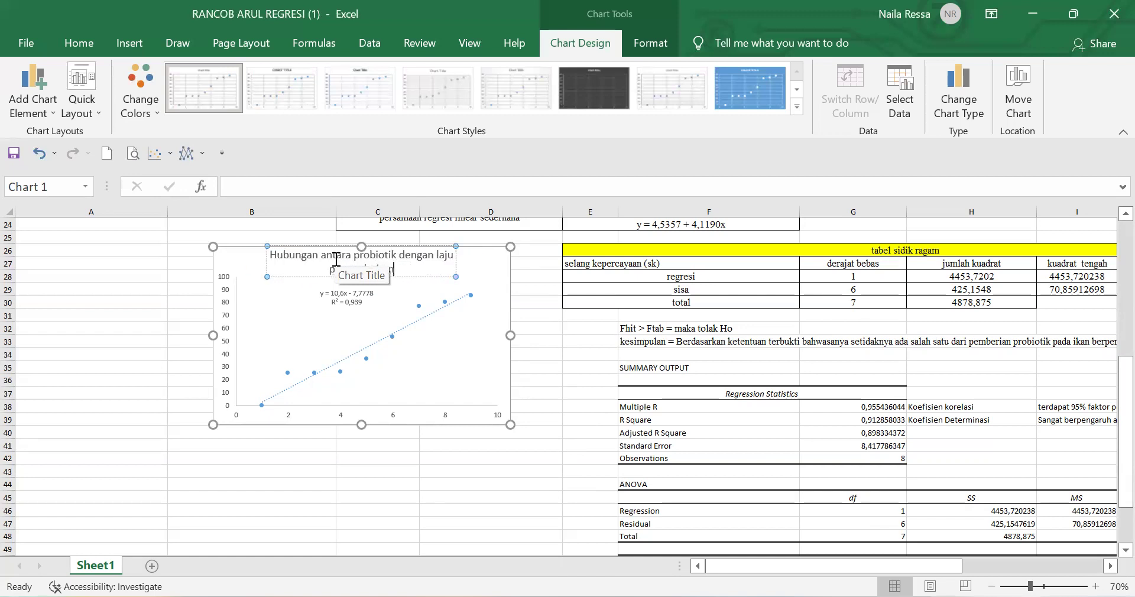
text( relatif ikan)
key(Return)
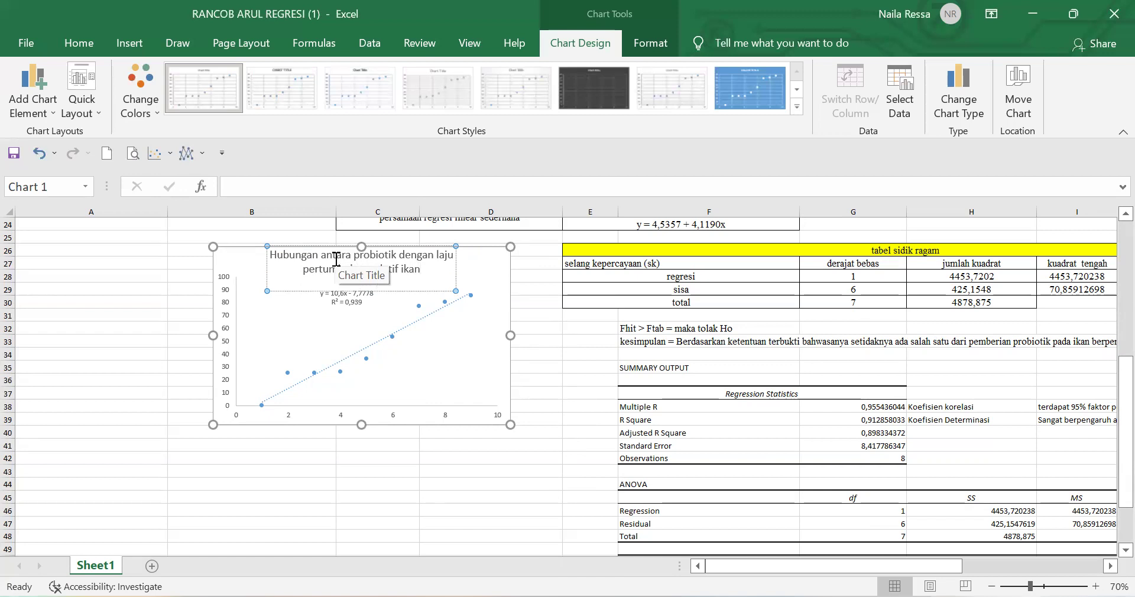
key(BackSpace)
click(306, 328)
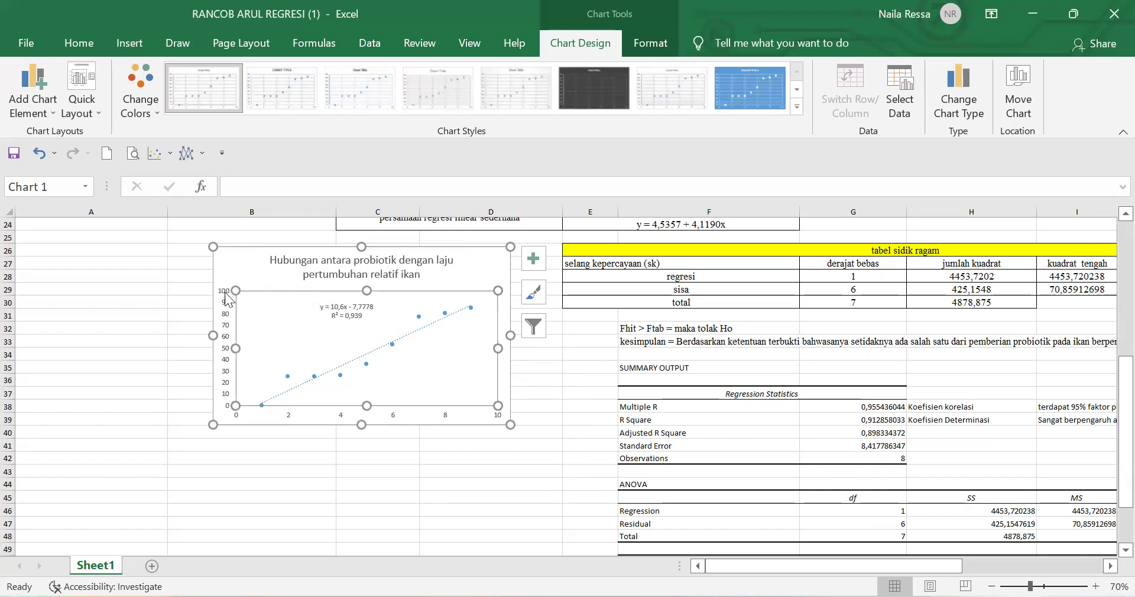
- Add axis titles to the scatter chart and set the vertical one to "Laju Pertumbuhan ikan (%)"
click(531, 257)
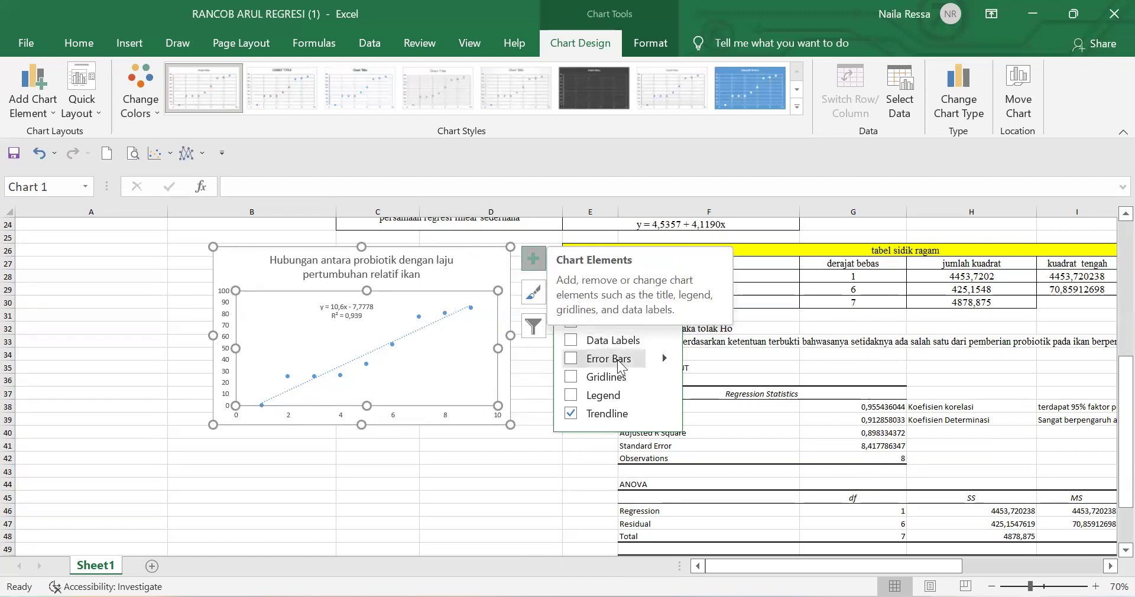
click(608, 304)
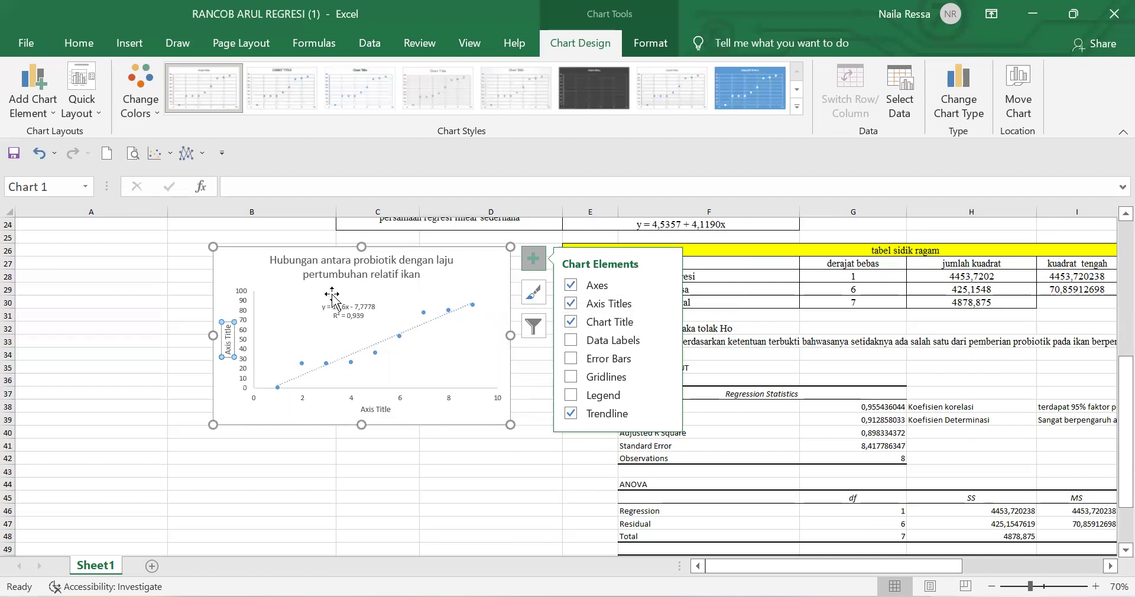
double_click(230, 333)
key(BackSpace)
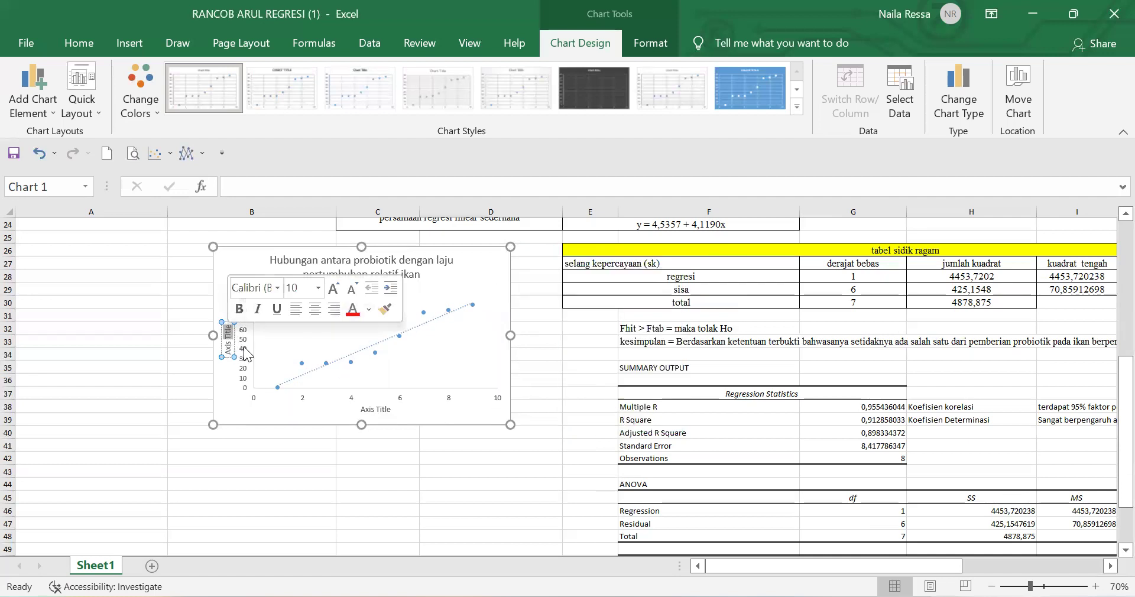
key(BackSpace)
key(BackSpace)
key(BackSpace)
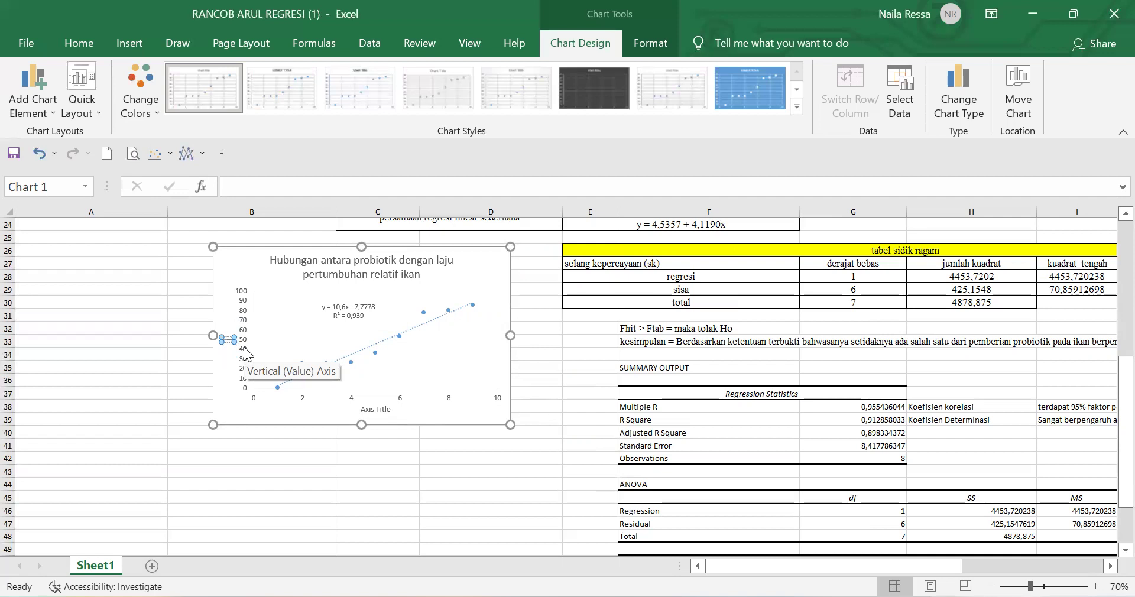
text(Laju Pertumbuhan ik)
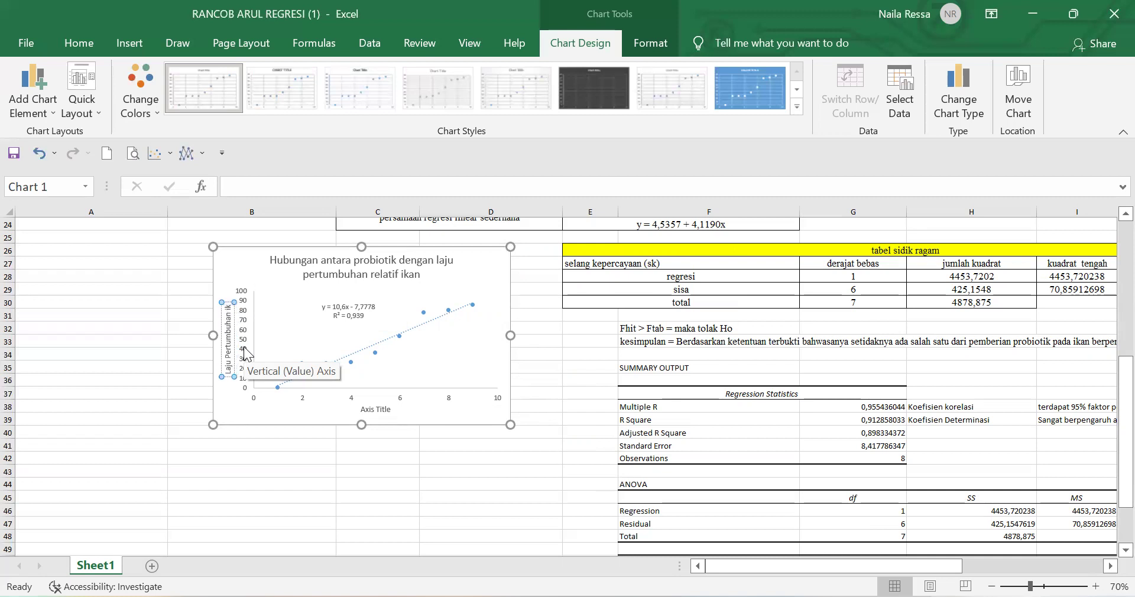
text(an (%))
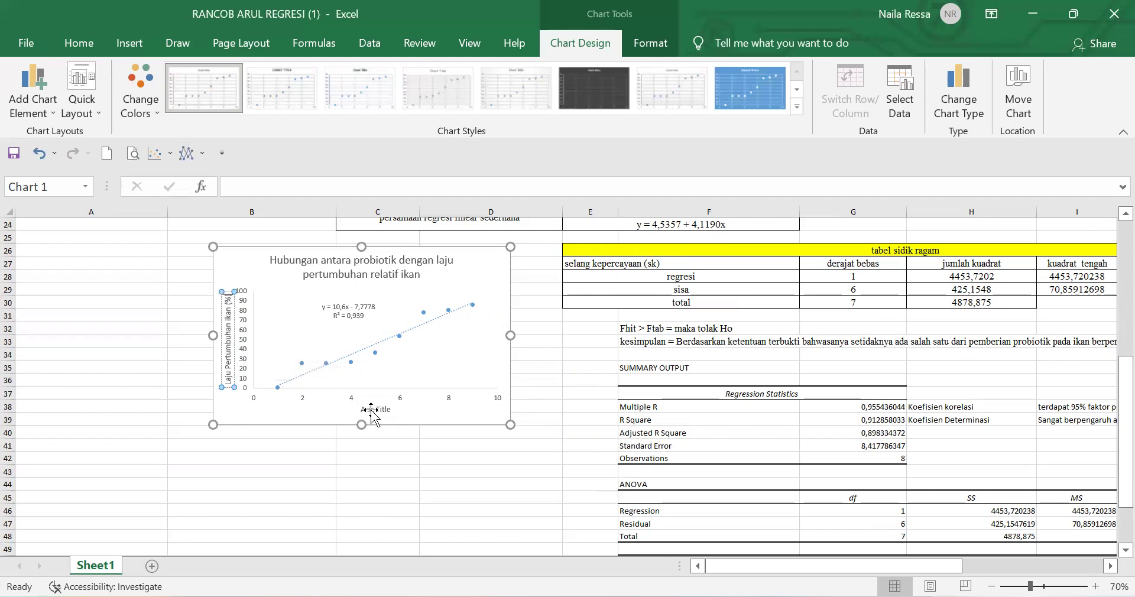
- Replace the horizontal axis title with "Pemberian Paka (mg)" and deselect the chart
click(393, 408)
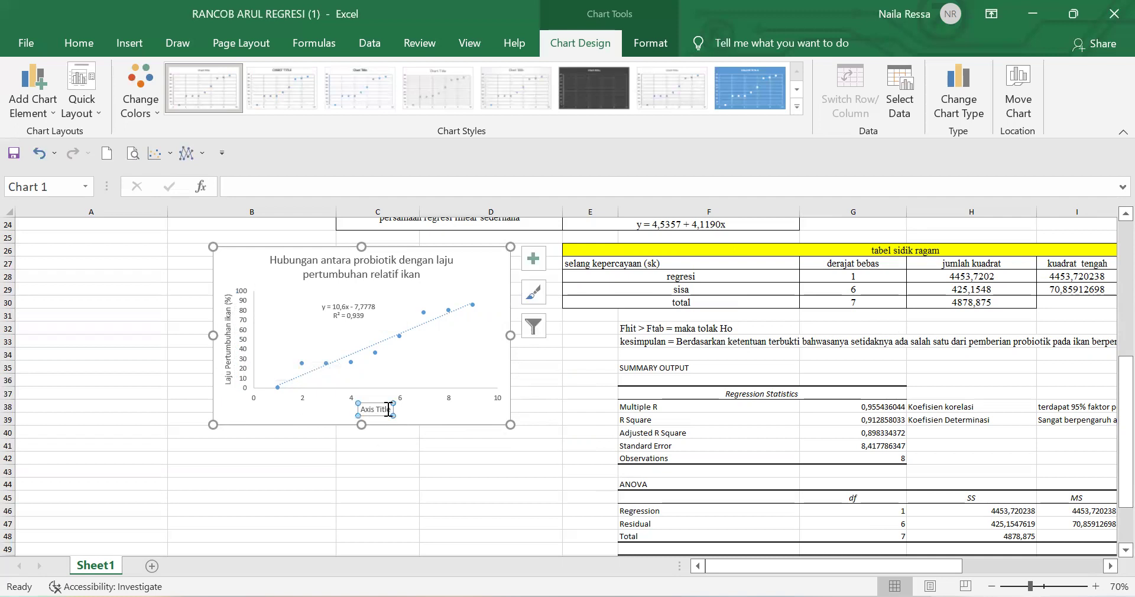
drag(393, 409, 357, 409)
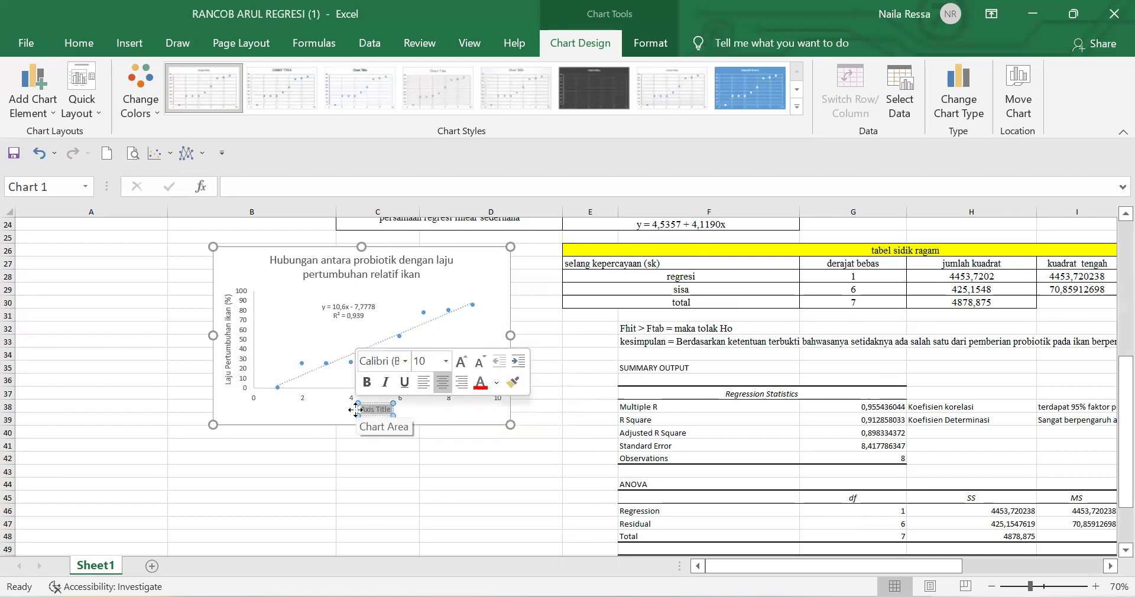
key(BackSpace)
text(Pe)
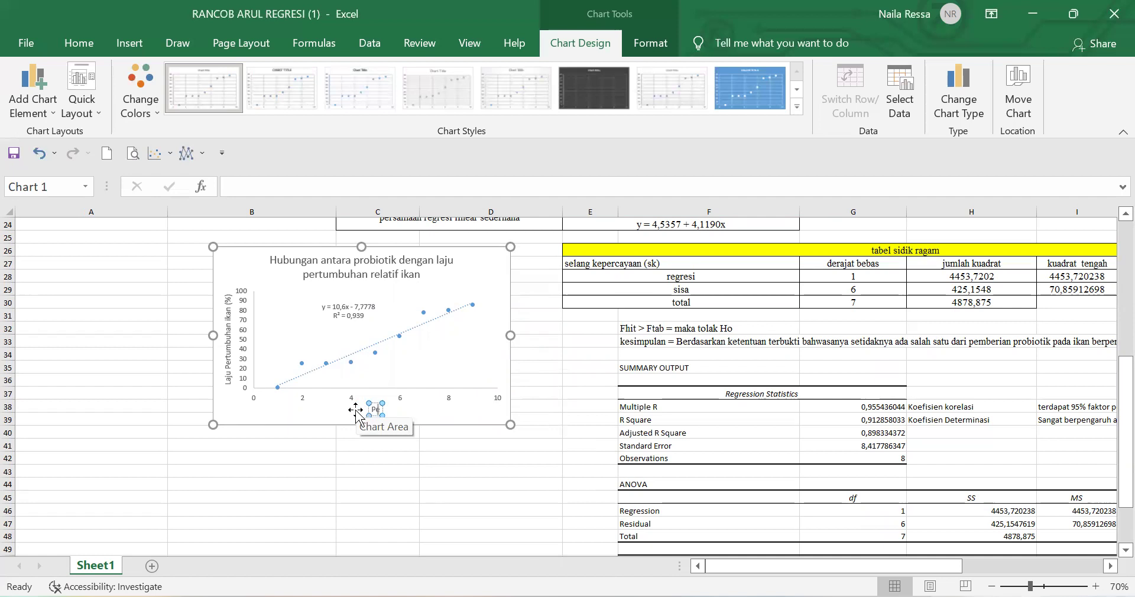
text(mberian P)
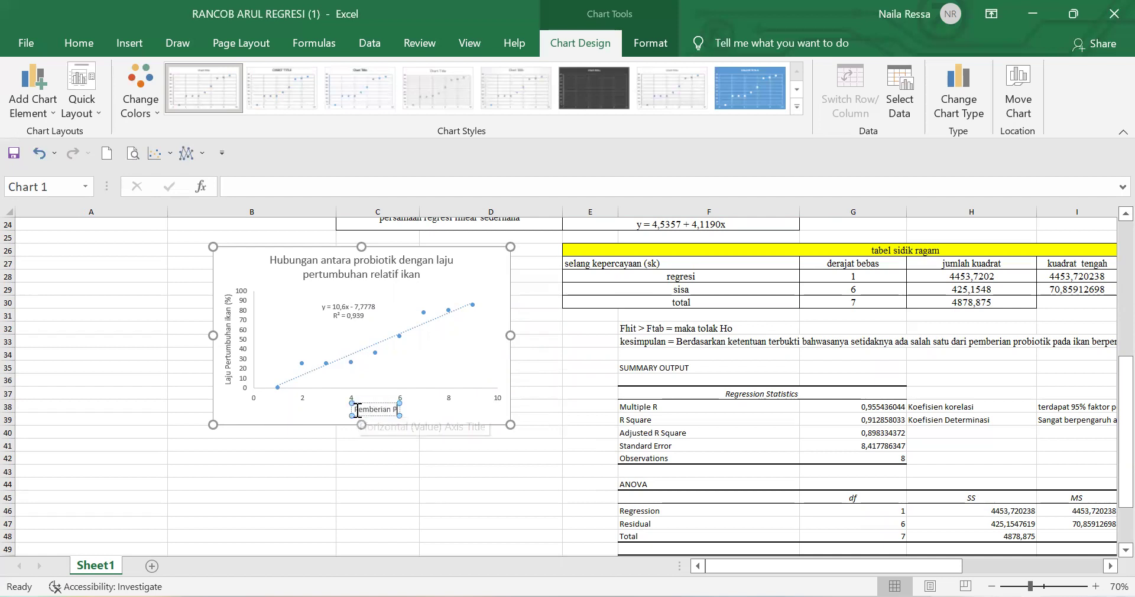
text(aka ()
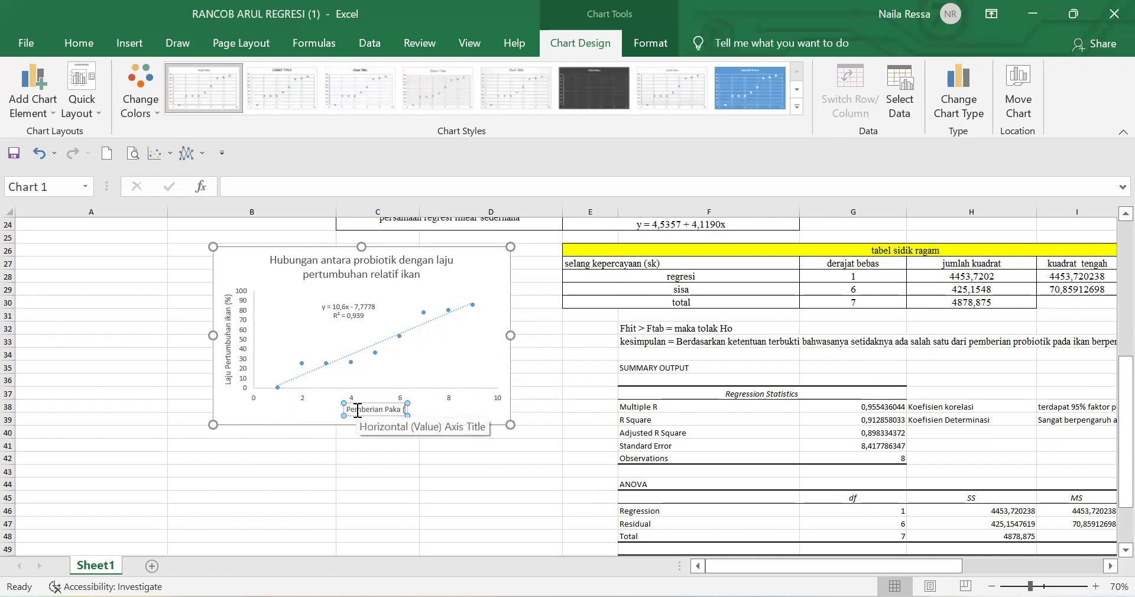
text(mg))
click(355, 485)
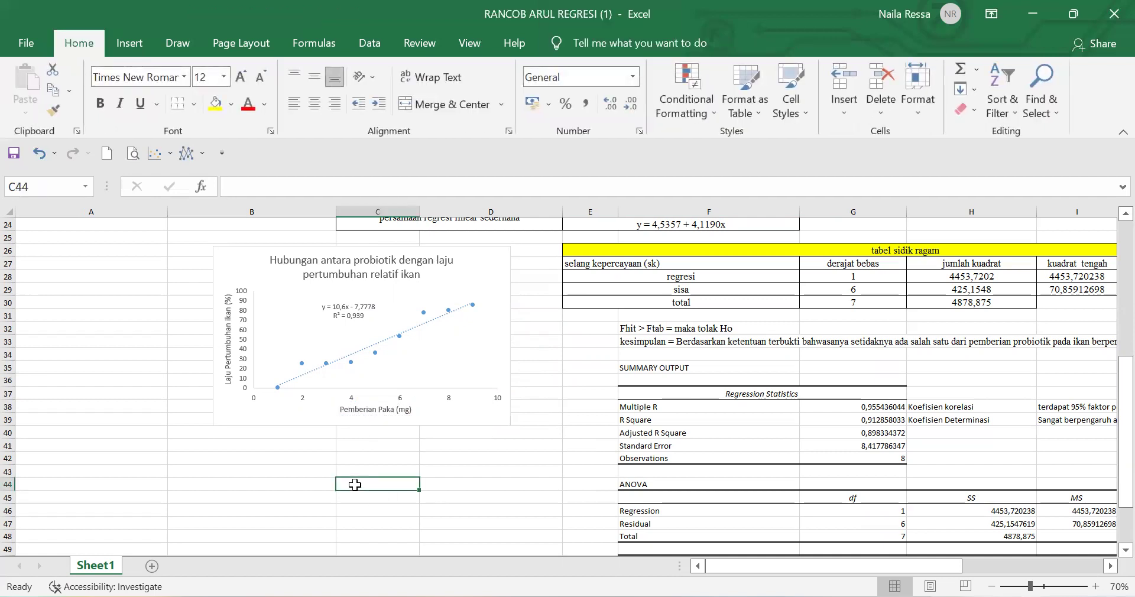
- Correct "Paka" to "Pakan" in the horizontal axis title so it reads "Pemberian Pakan (mg)"
click(385, 412)
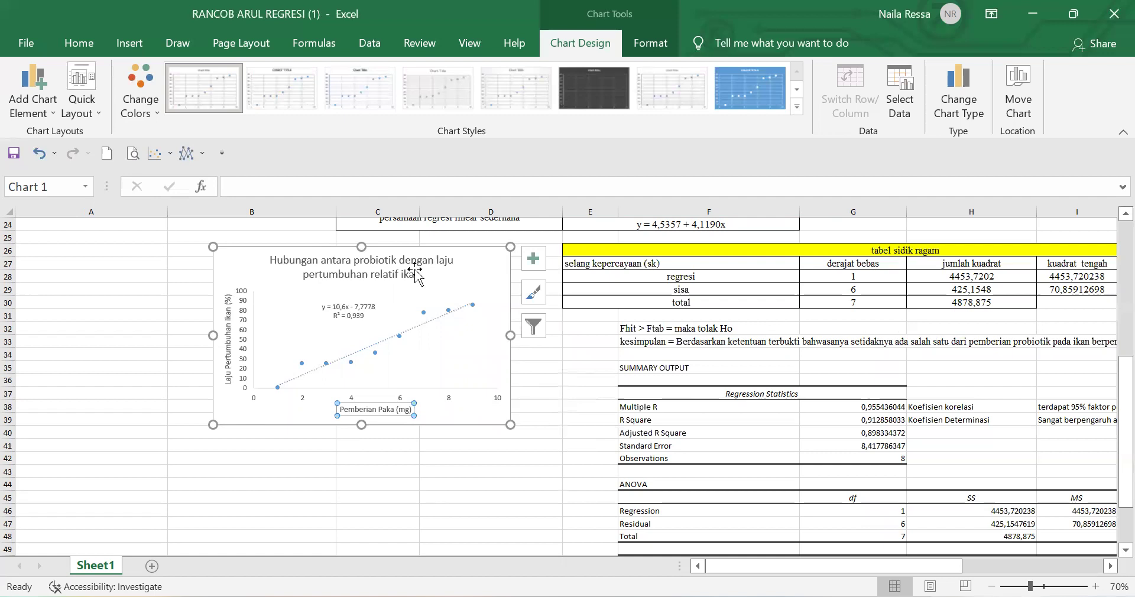
click(390, 410)
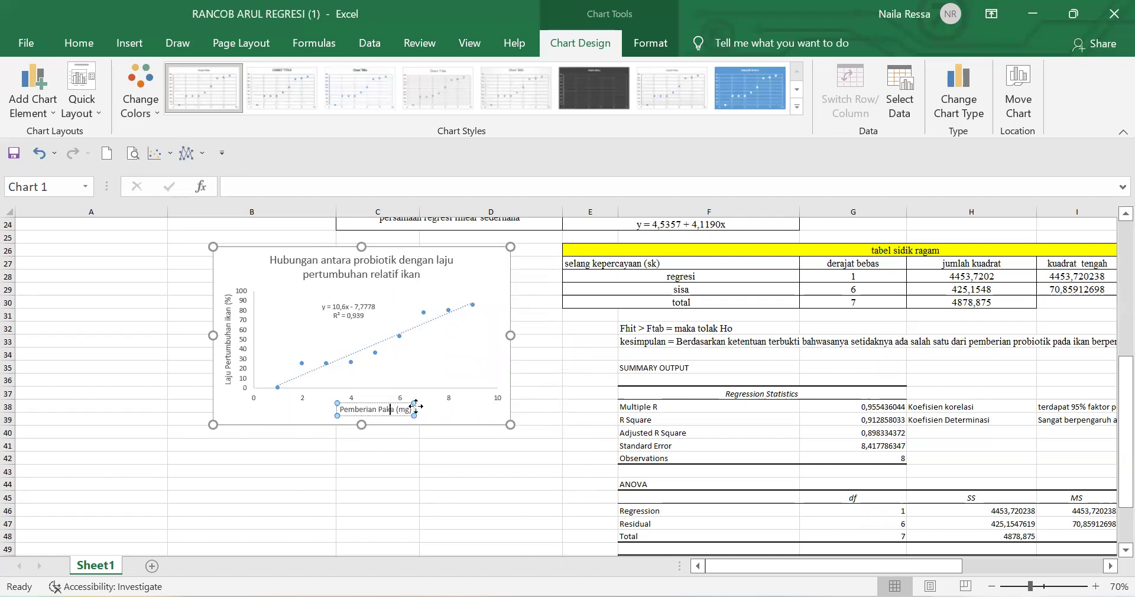
key(Right)
text(n)
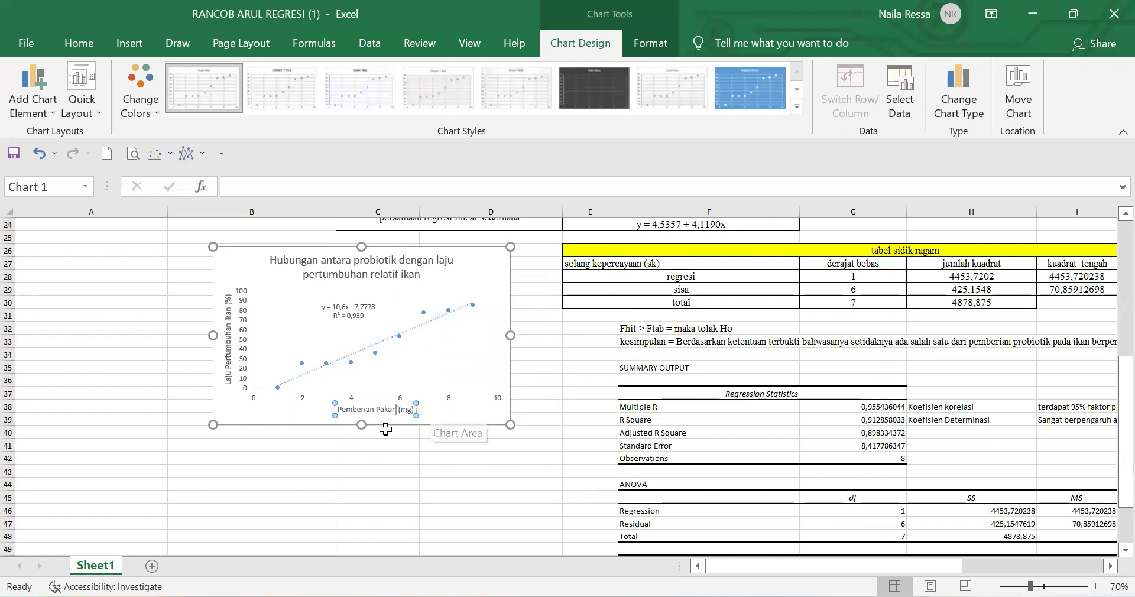
click(364, 450)
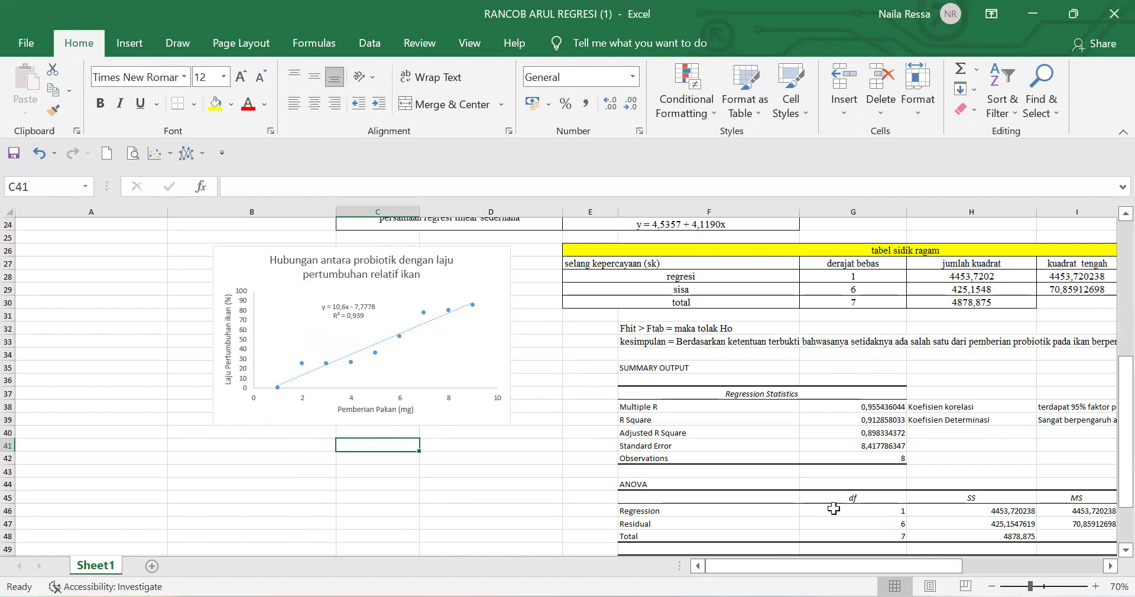
drag(1112, 355, 1104, 127)
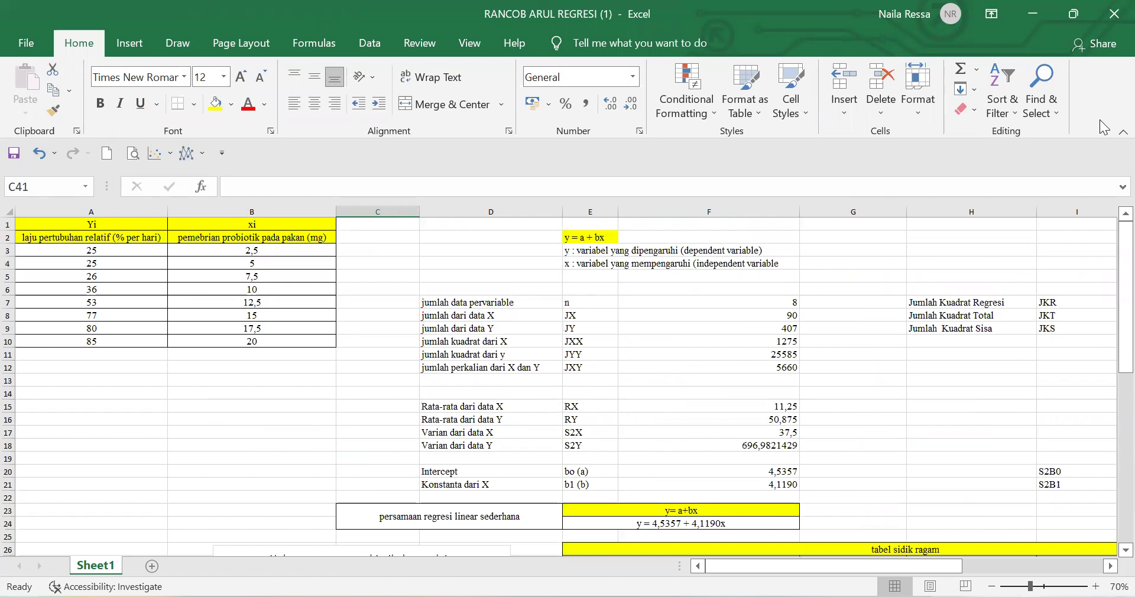